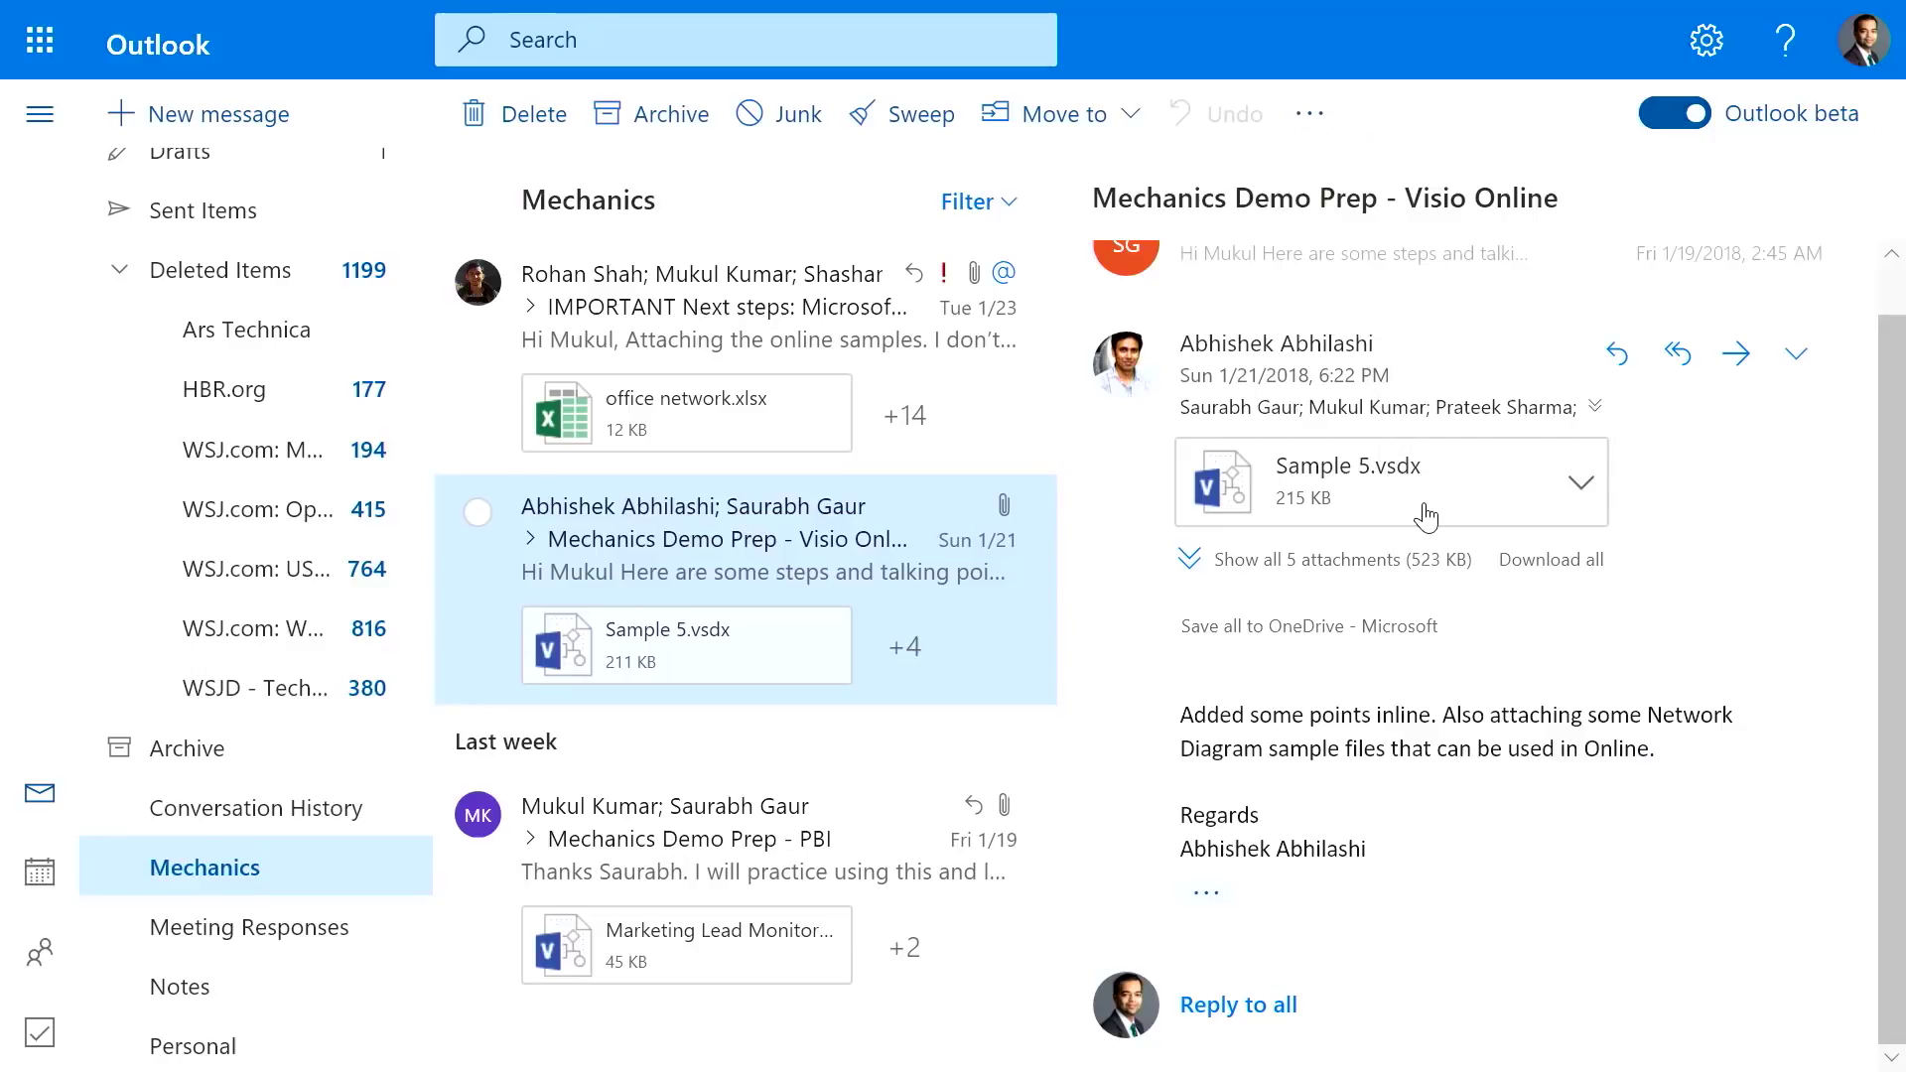
Preview the Sample 5.vsdx attachment, then show the Power BI Visio floor-plan visual in focus mode
click(1427, 505)
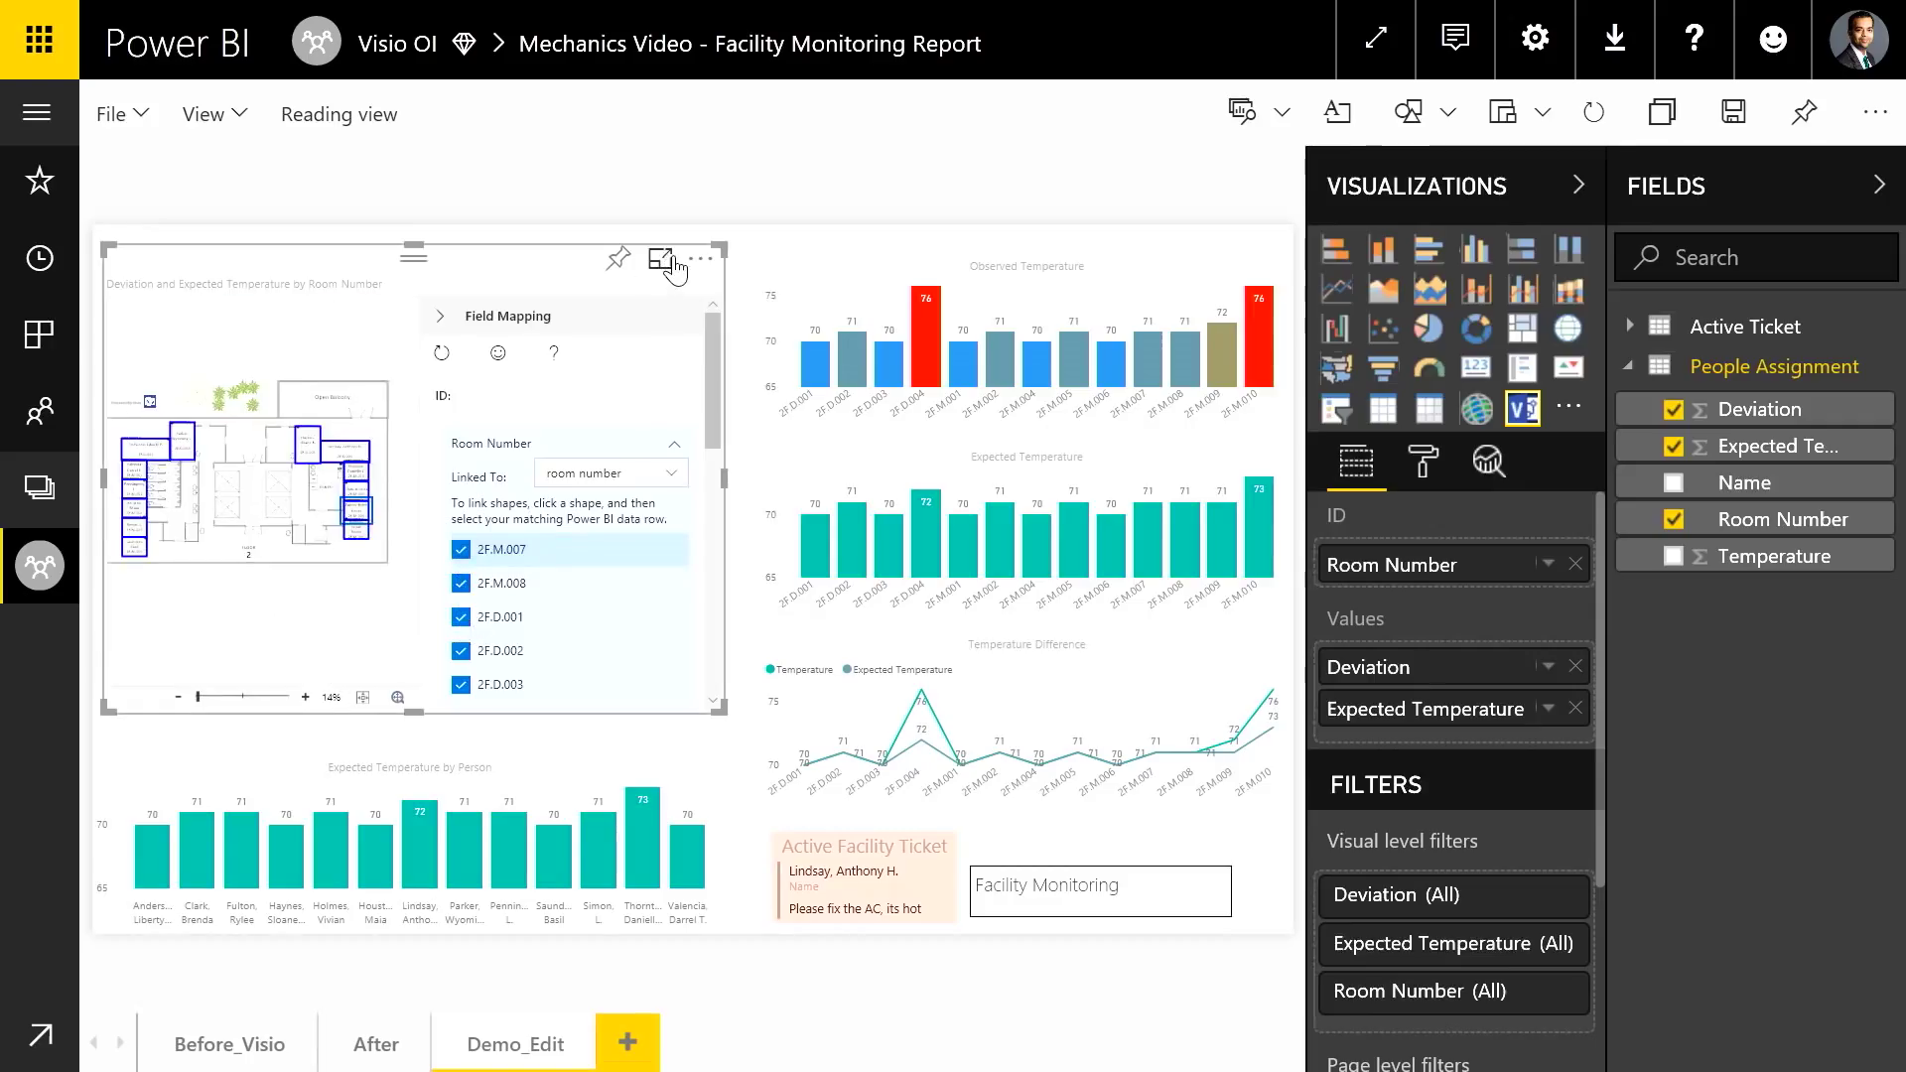
click(662, 262)
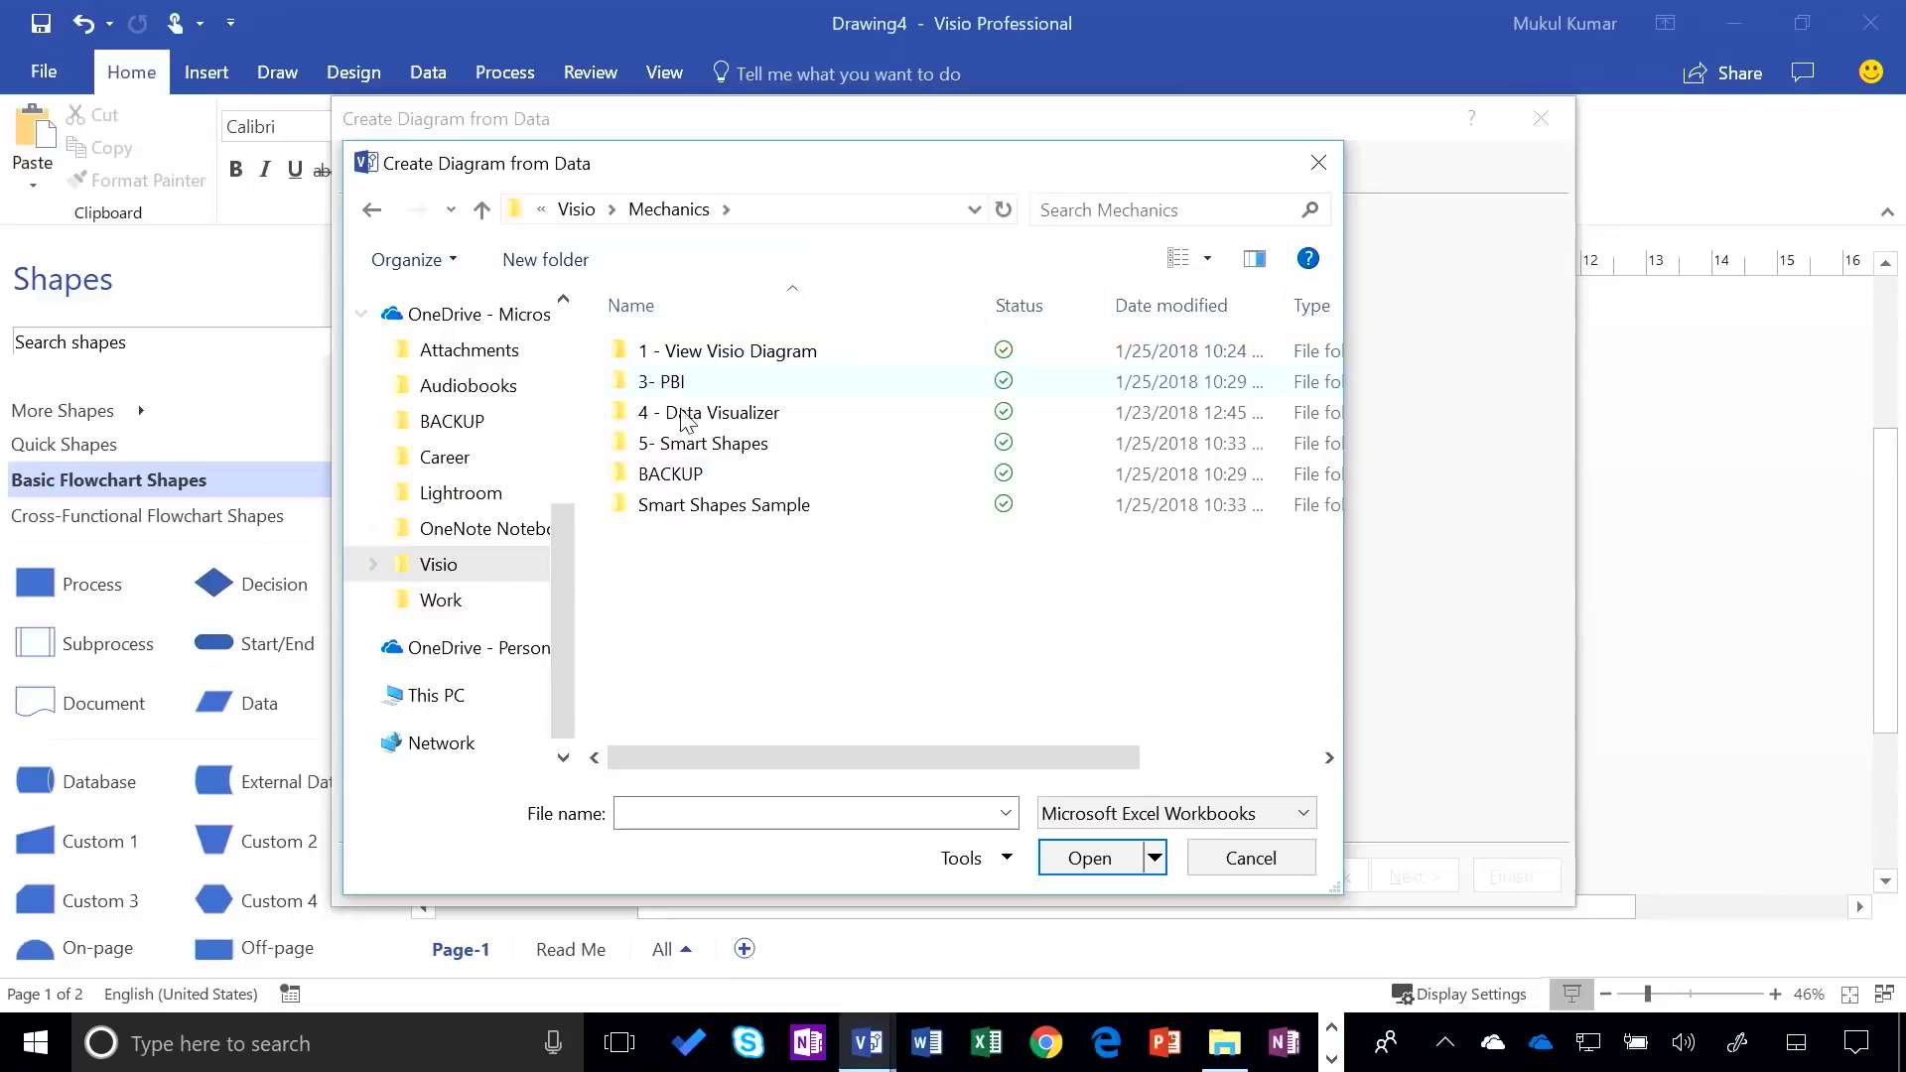
Build a cross-functional flowchart from the Demo File workbook in the 4 - Data Visualizer folder
double_click(690, 413)
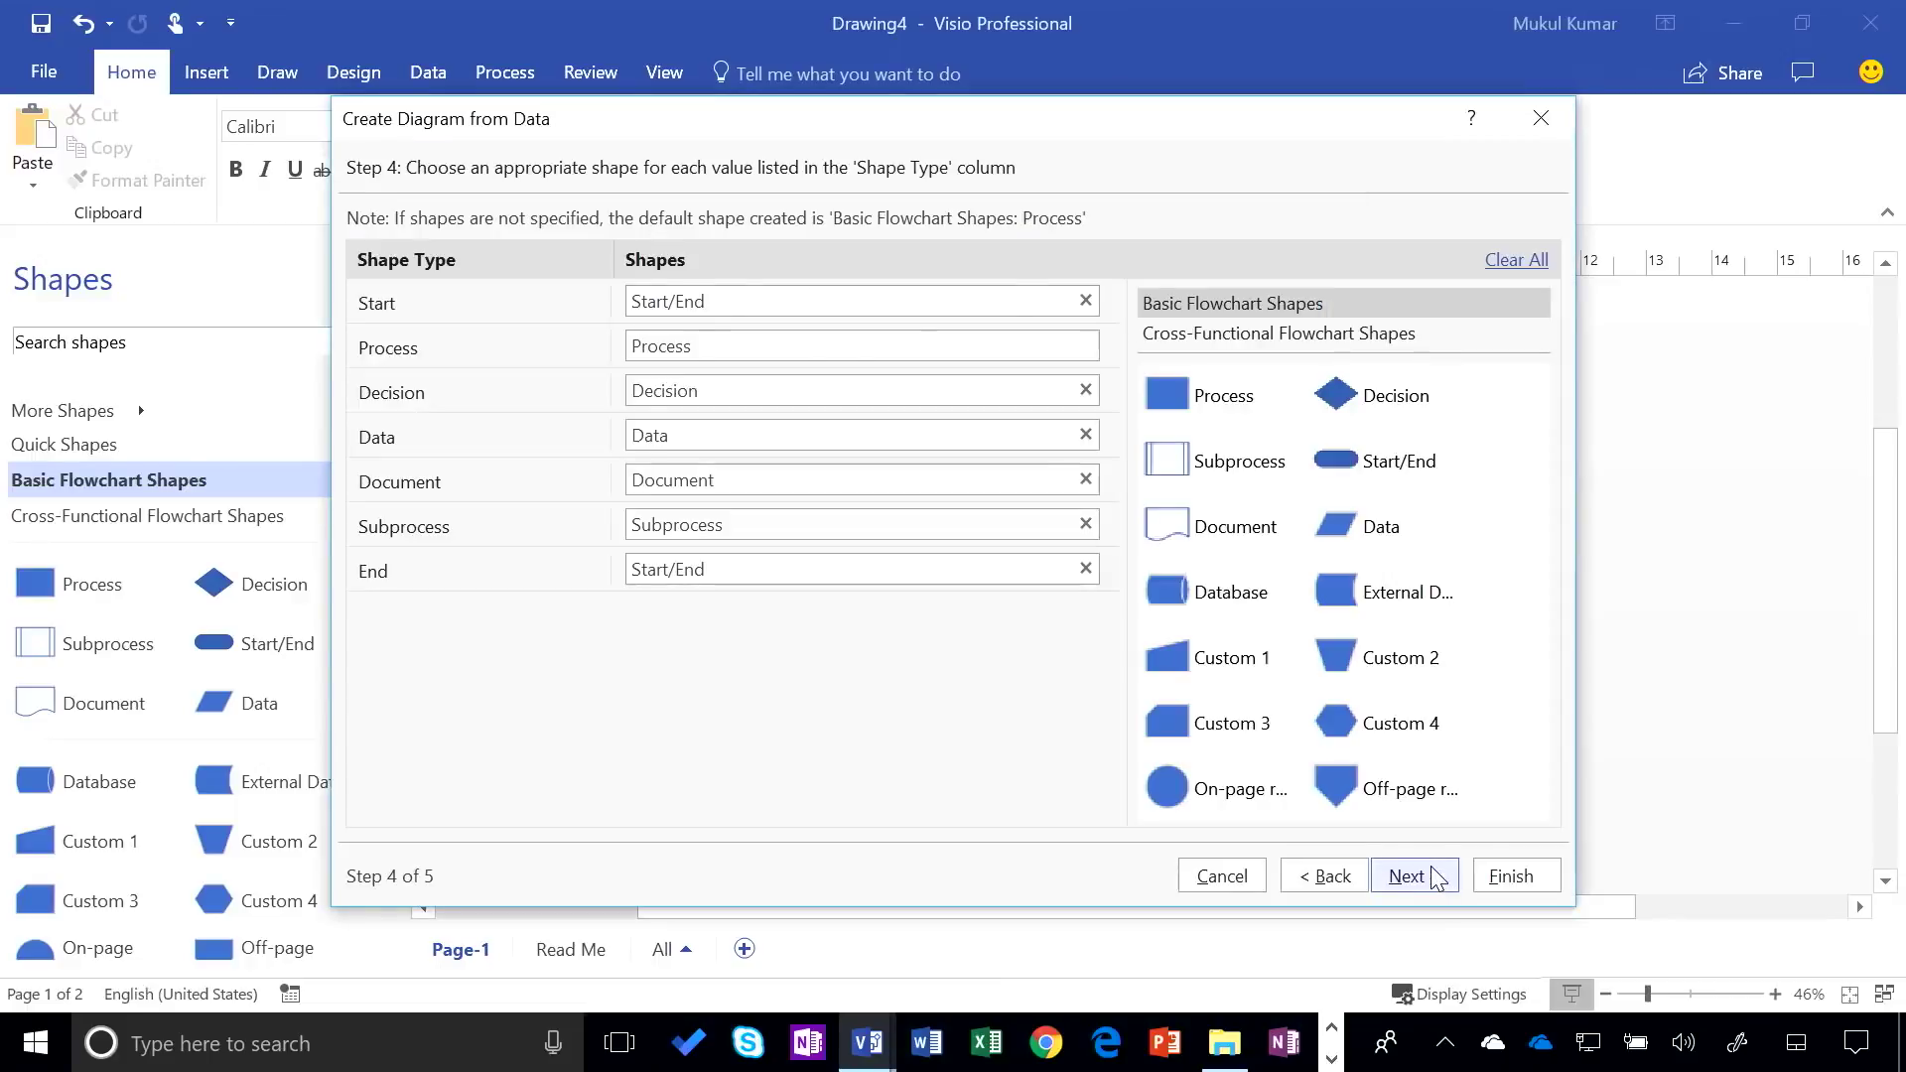
click(1439, 878)
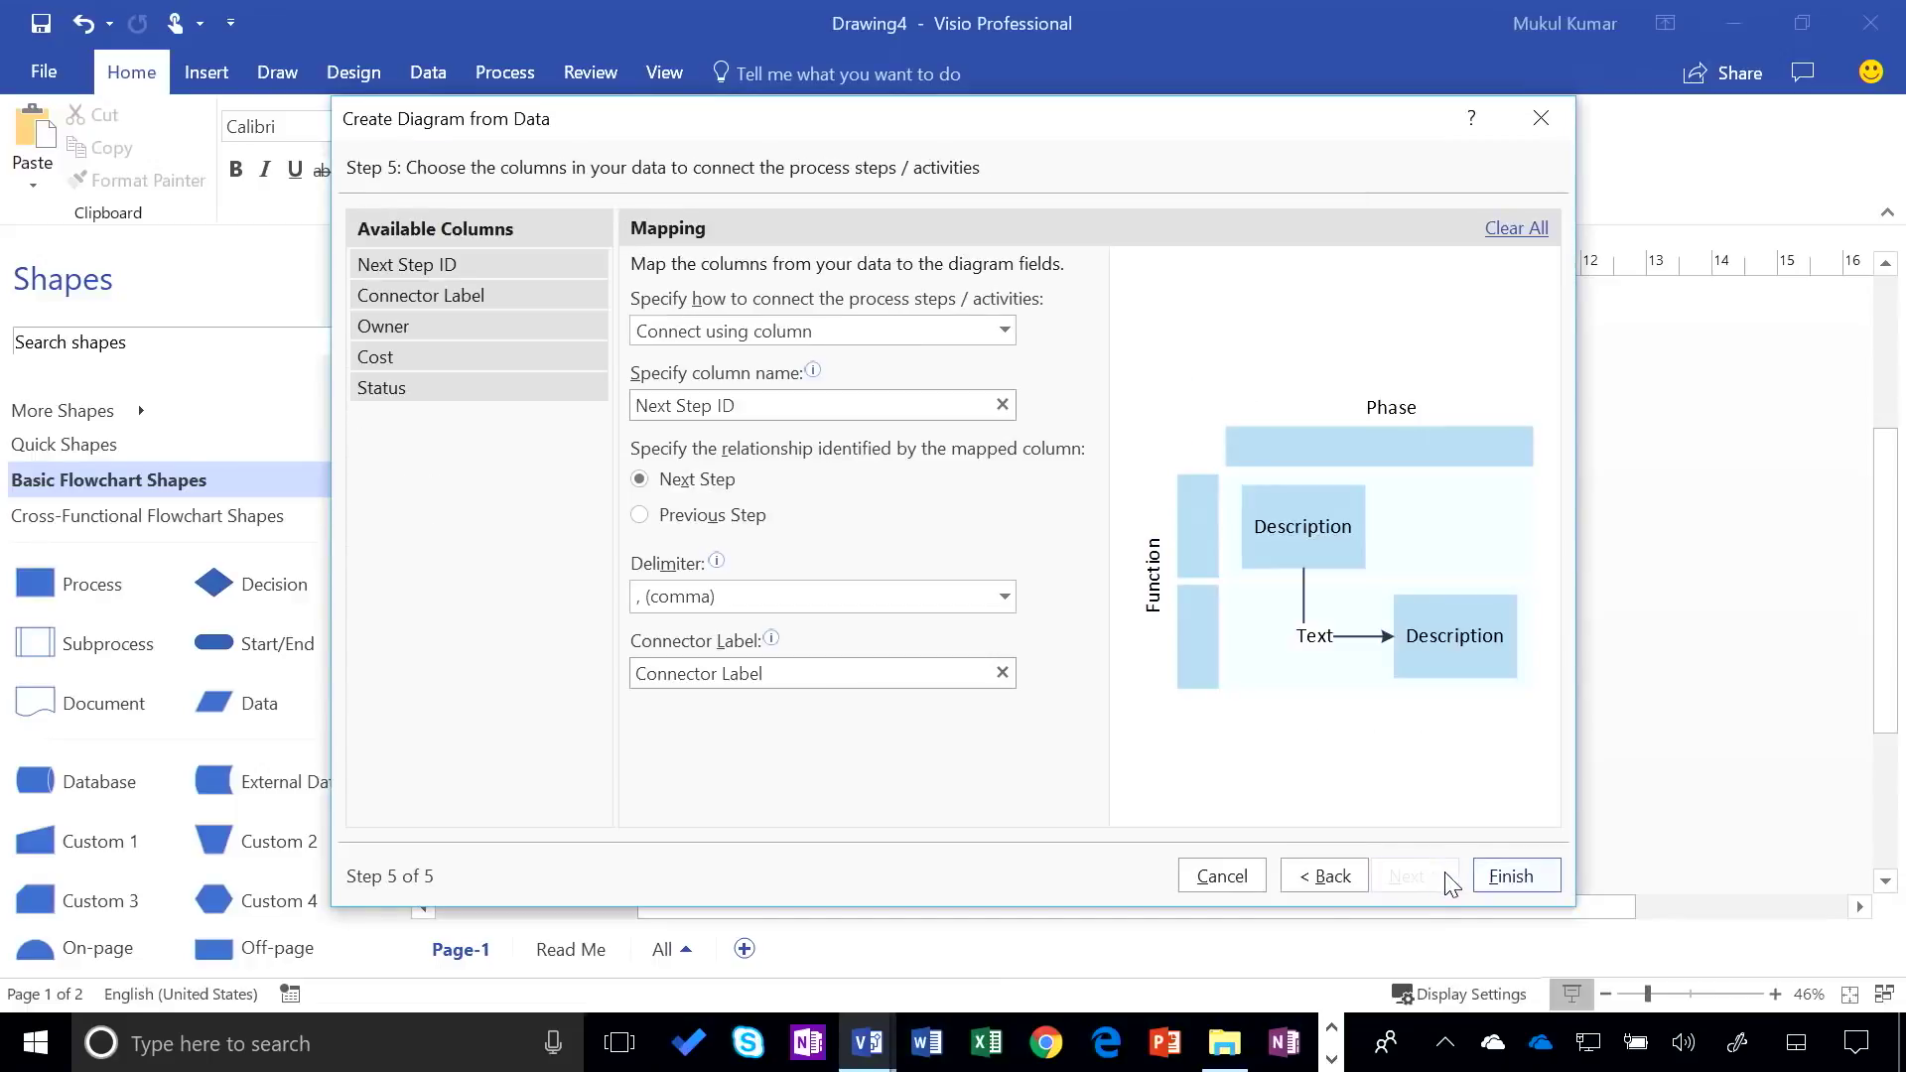
click(1529, 878)
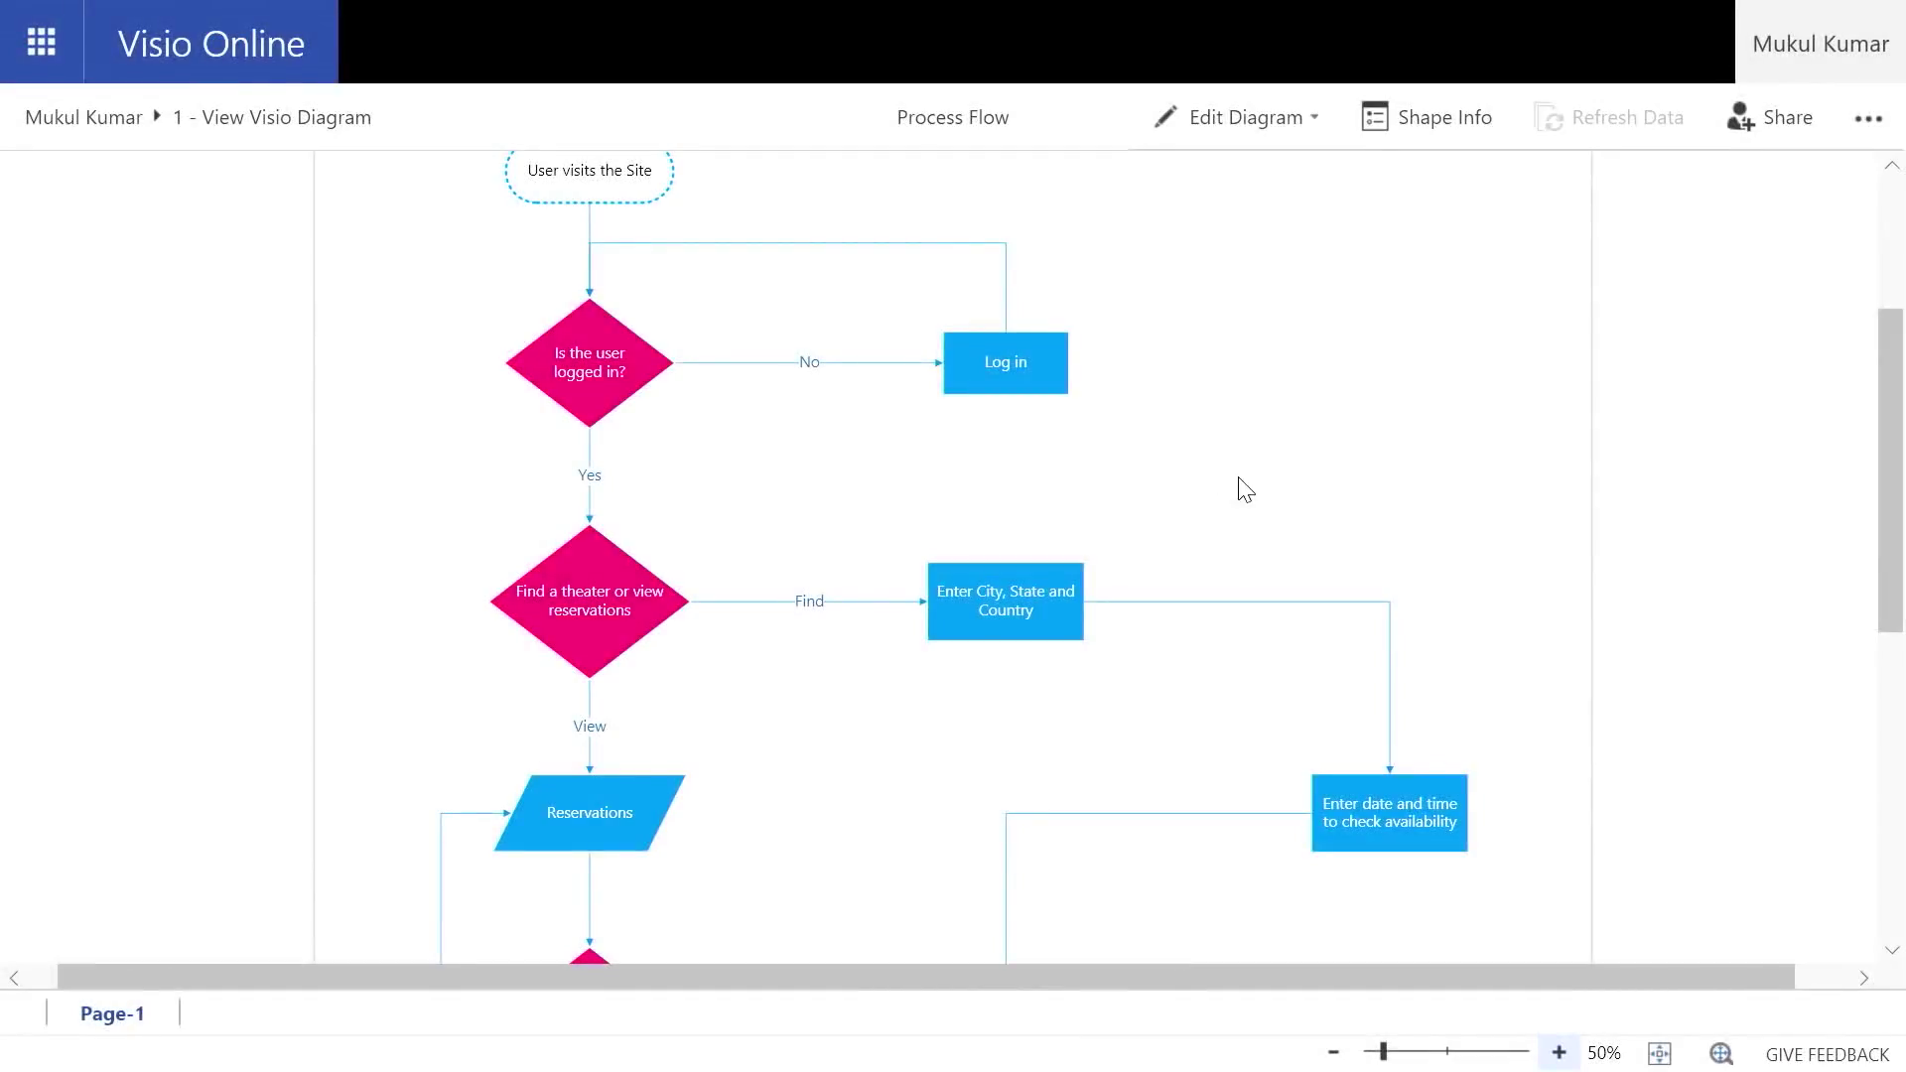
Scroll through the Process Flow site reservation flowchart to review it
scroll(1241, 489, down, 3)
scroll(1239, 492, up, 6)
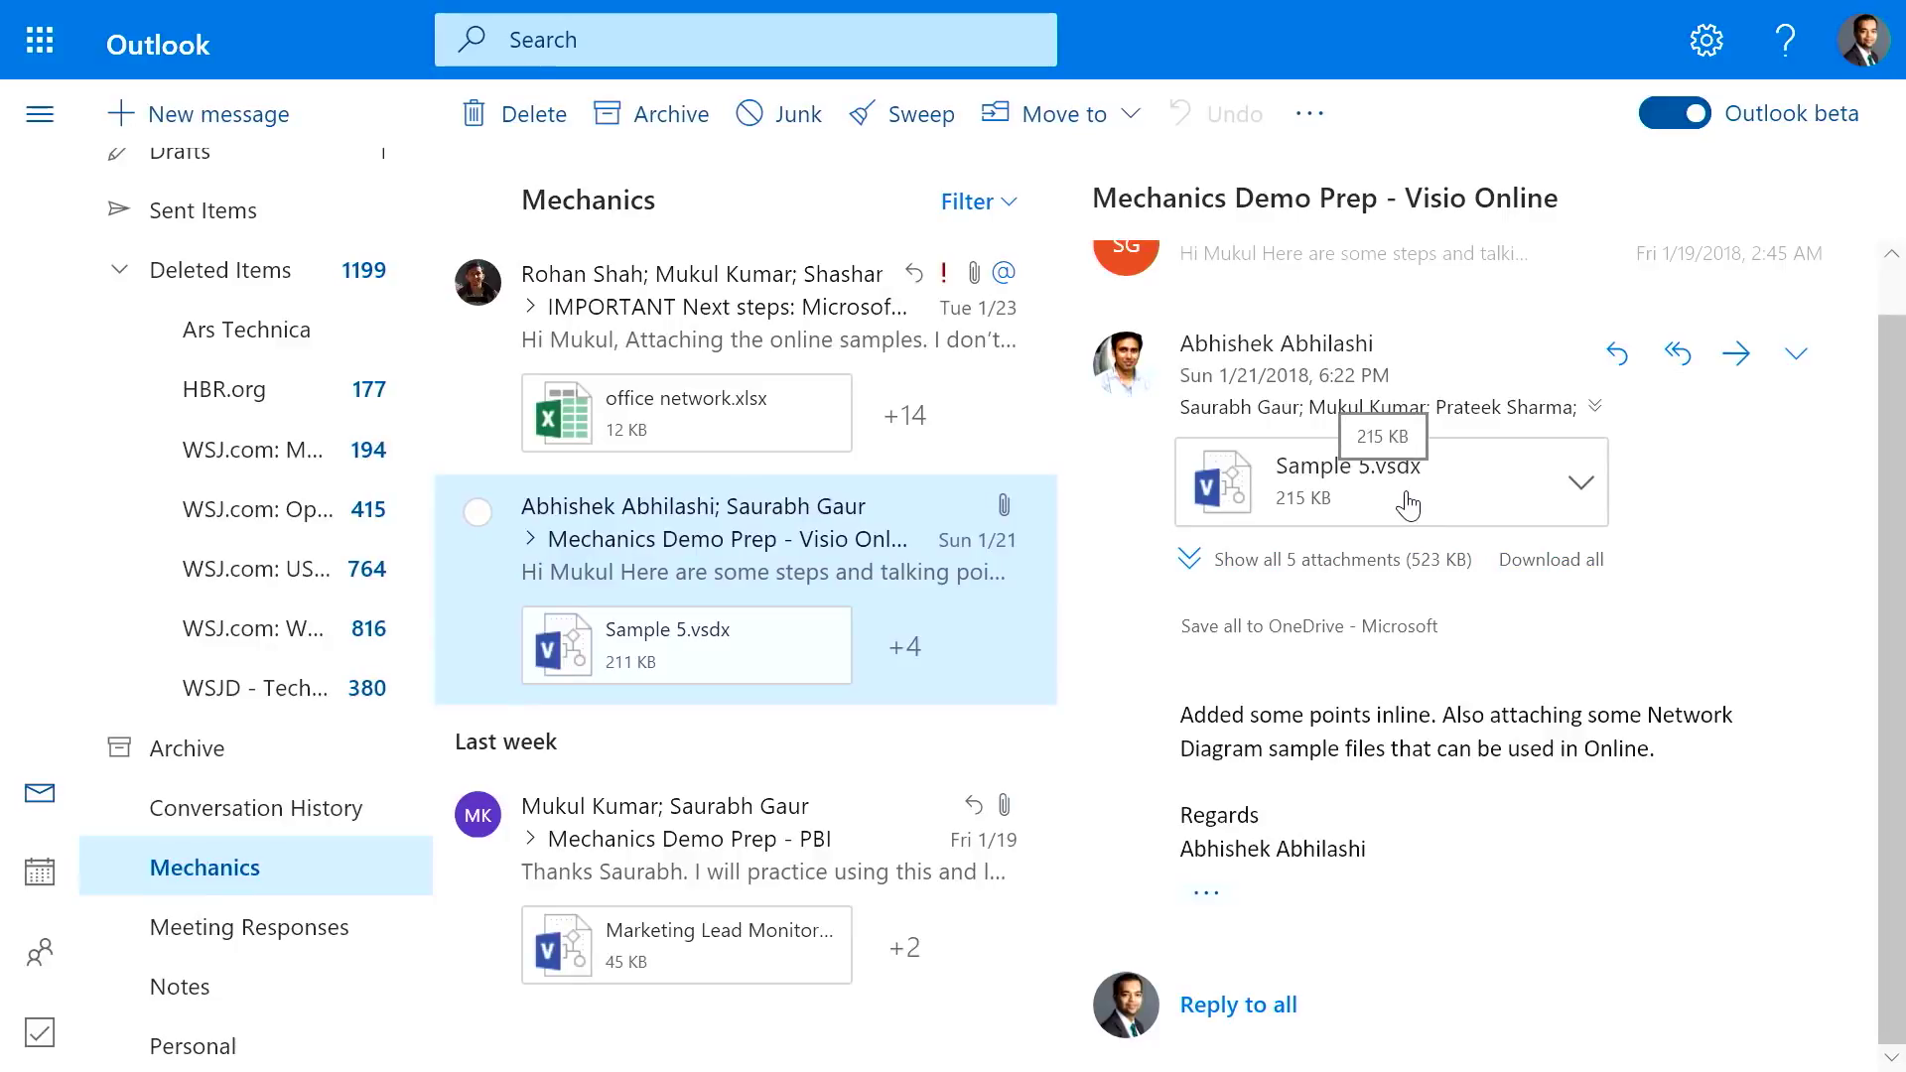
Open the Sample 5.vsdx network diagram attachment in the Visio Online previewer
click(1427, 504)
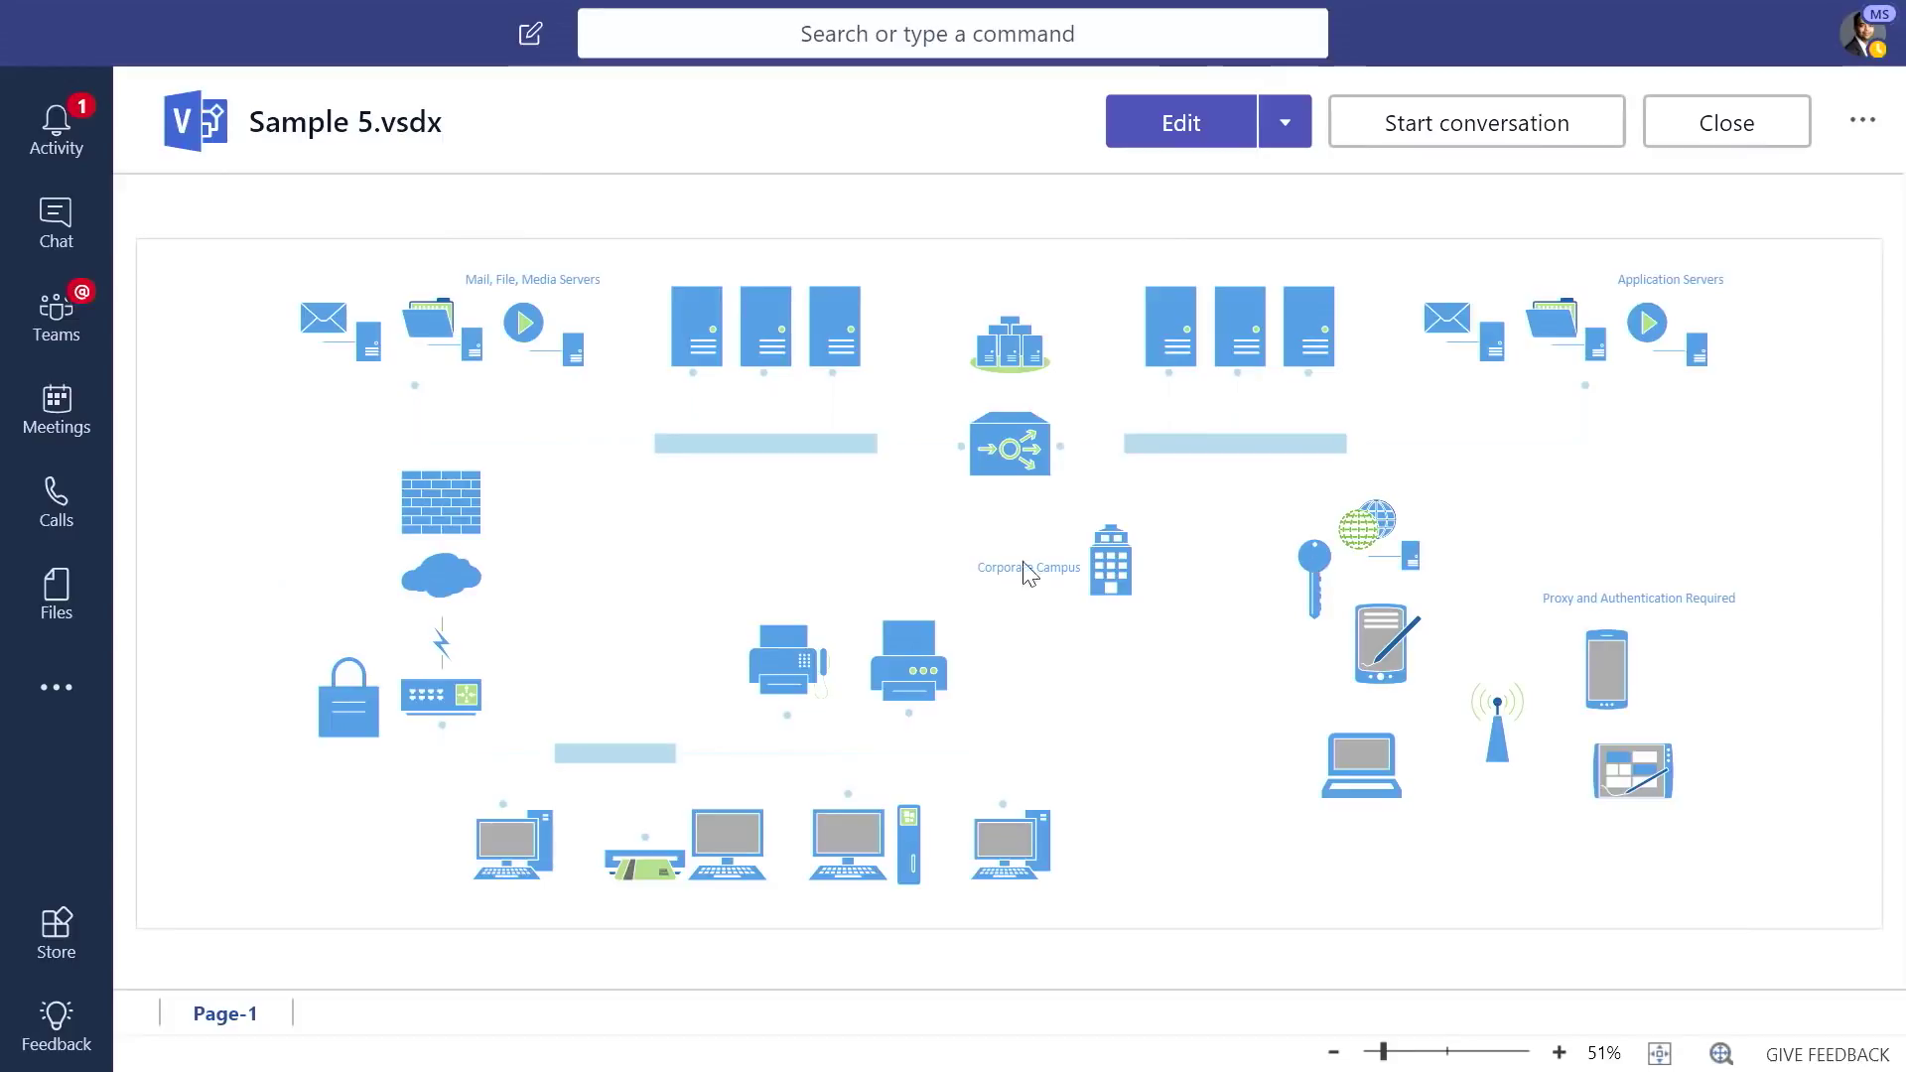
Open Sample 5.vsdx for editing from the team's Files tab in Teams
click(1179, 124)
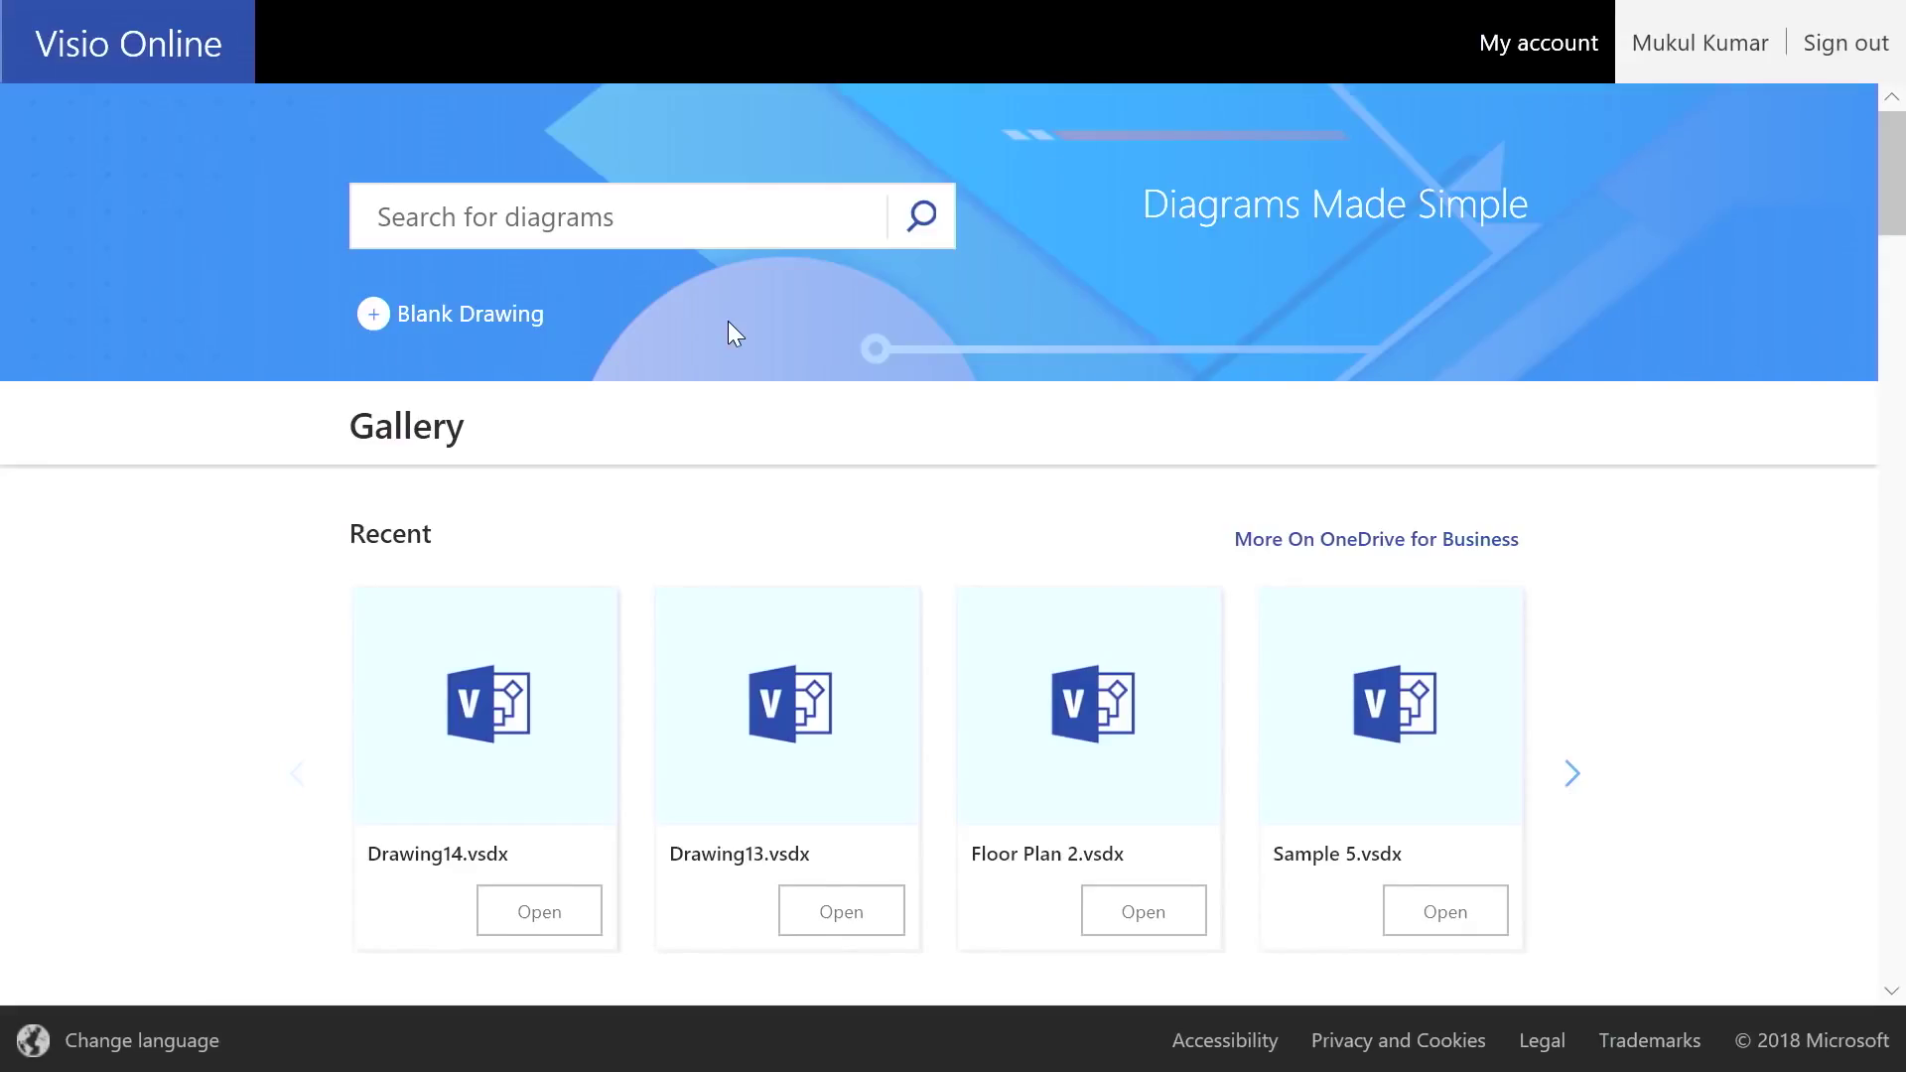
Browse the Visio Online templates, previewing and closing the Marketing Mix template
scroll(736, 288, down, 3)
scroll(711, 353, up, 3)
scroll(493, 604, down, 3)
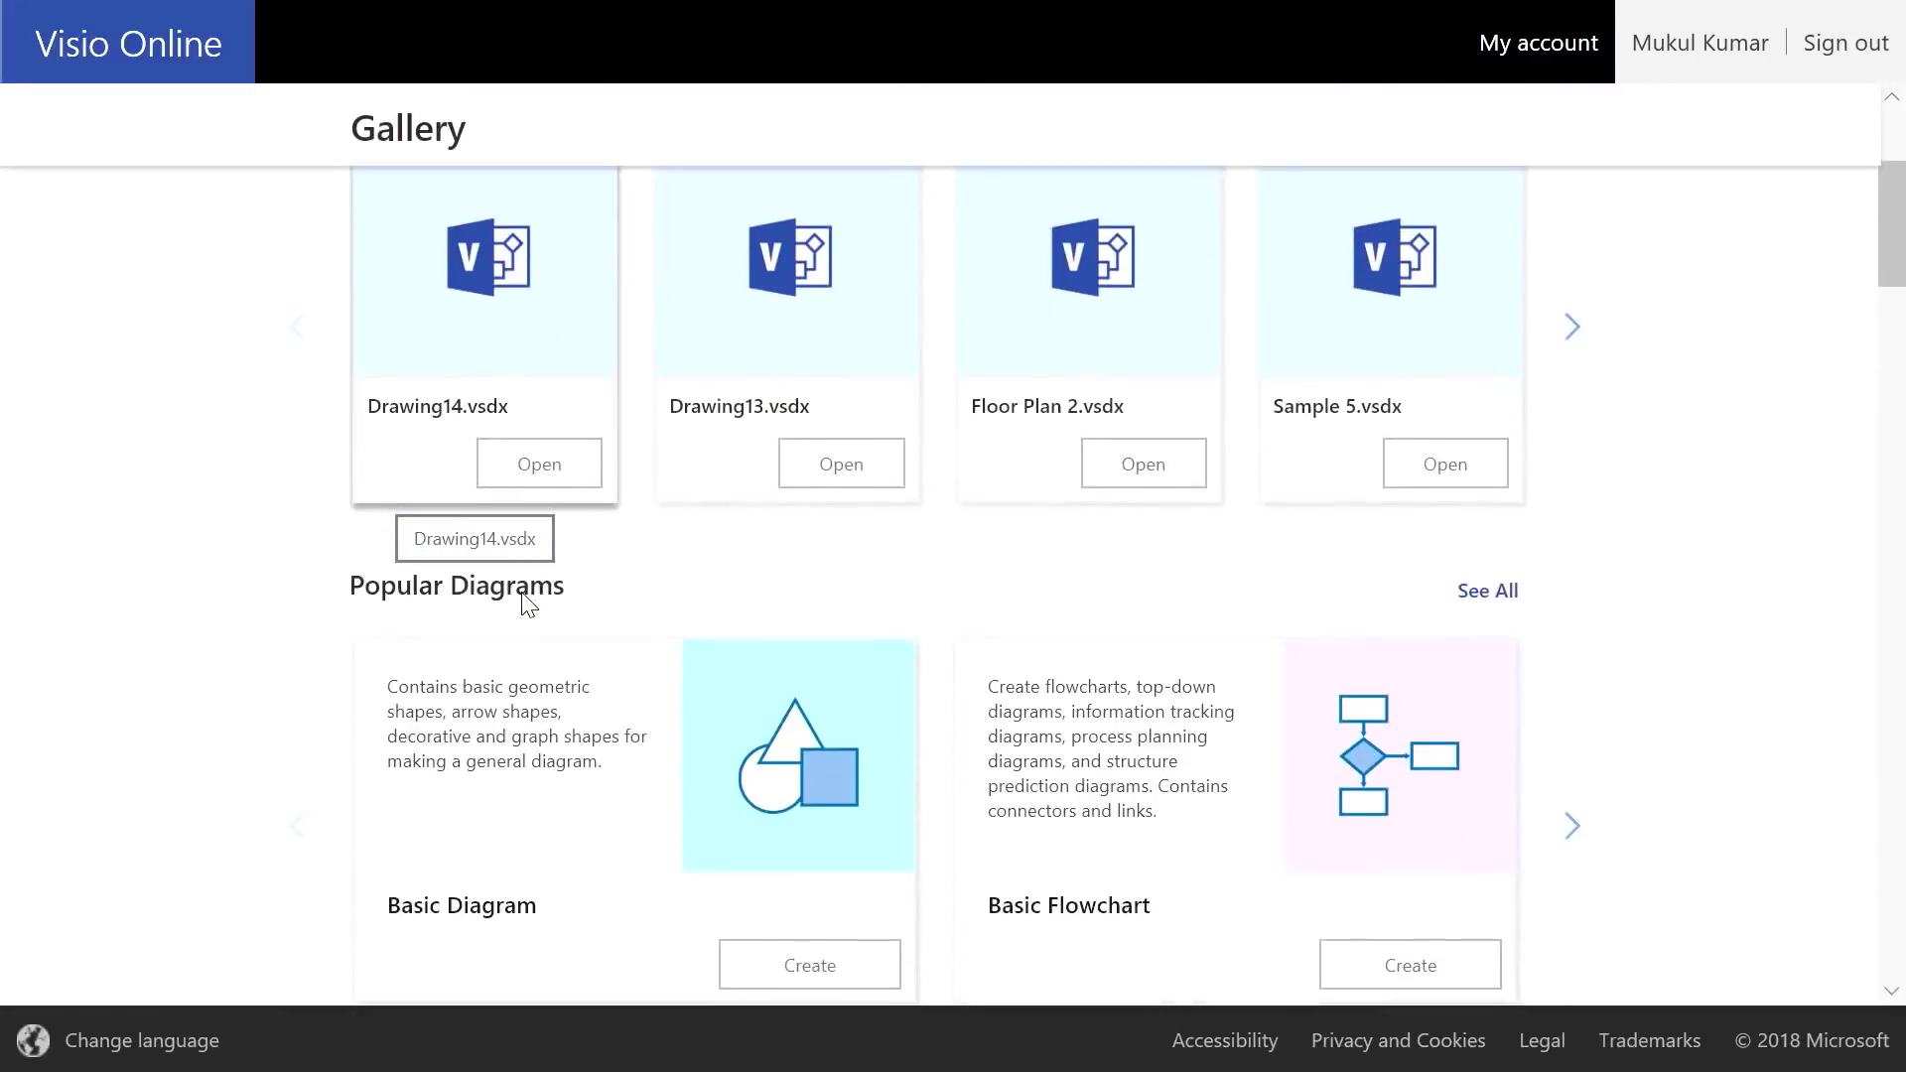
scroll(626, 601, down, 3)
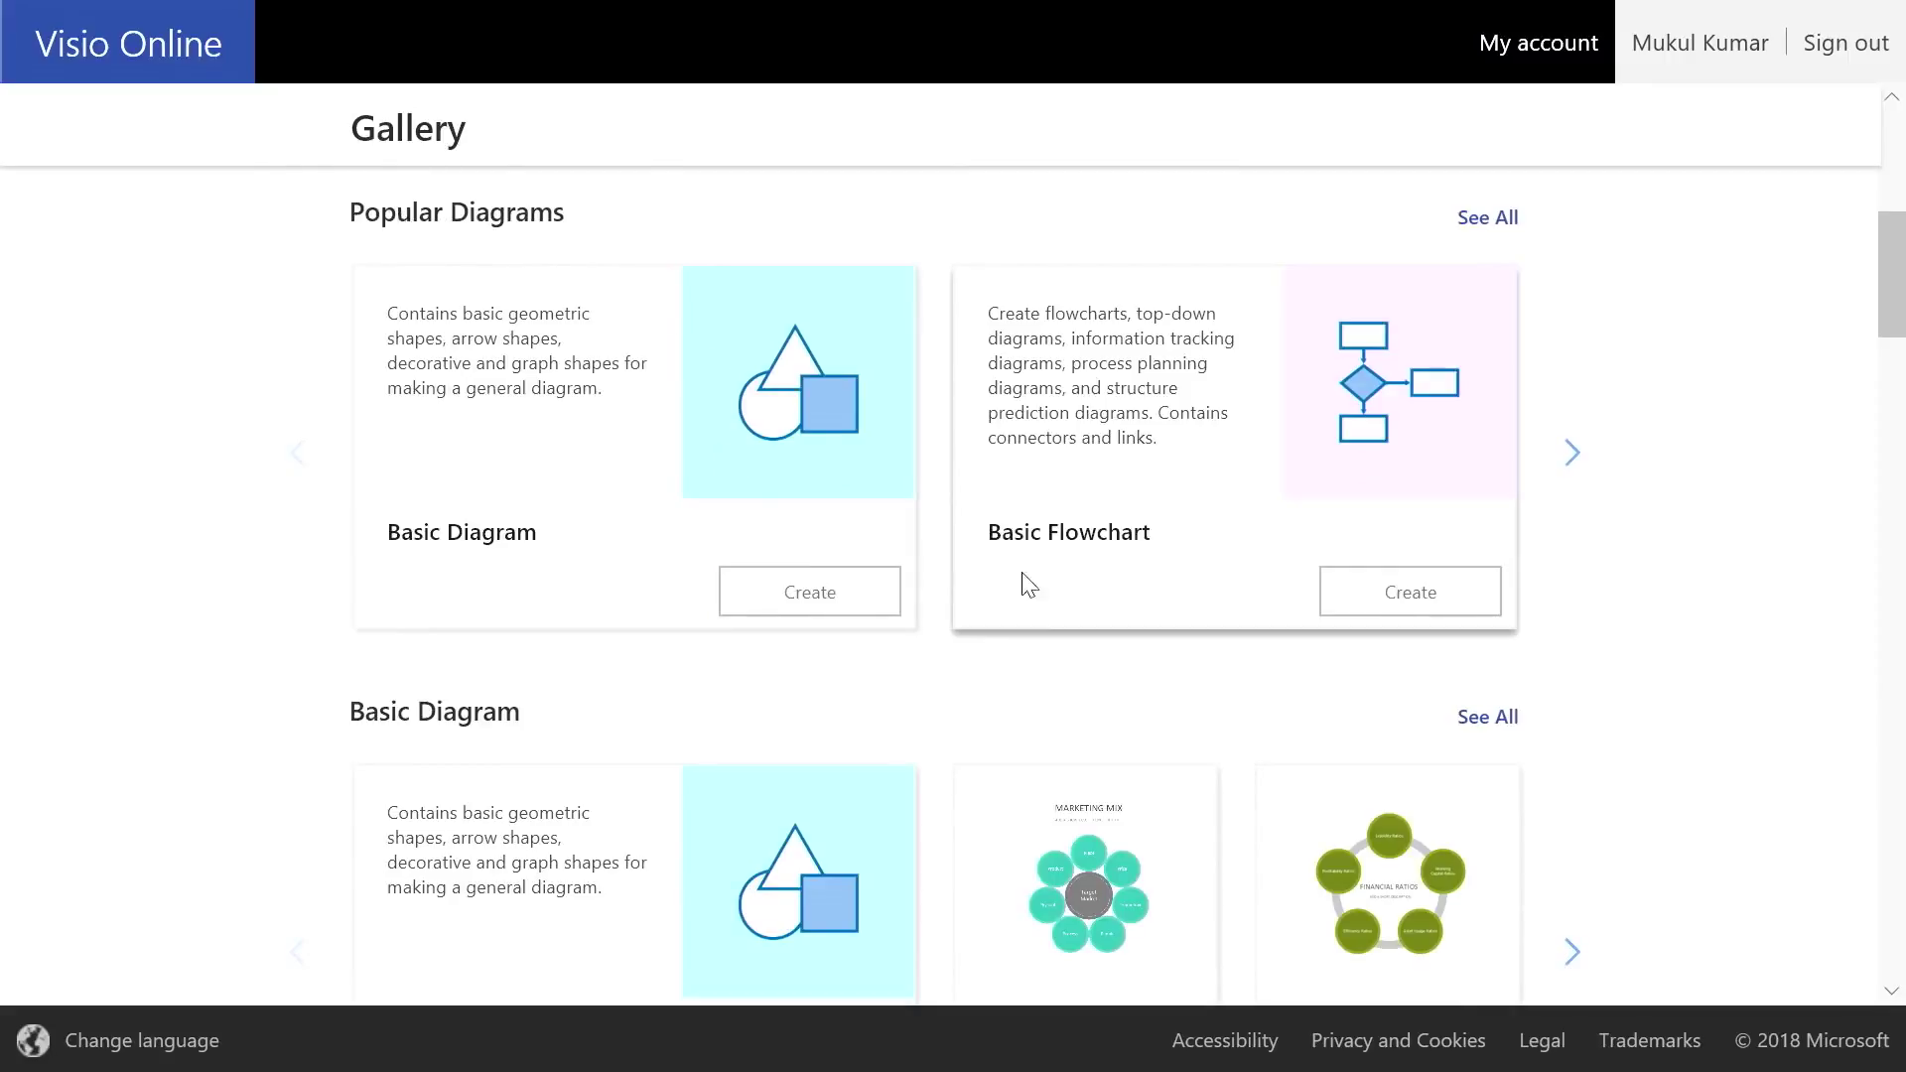
scroll(1072, 626, down, 3)
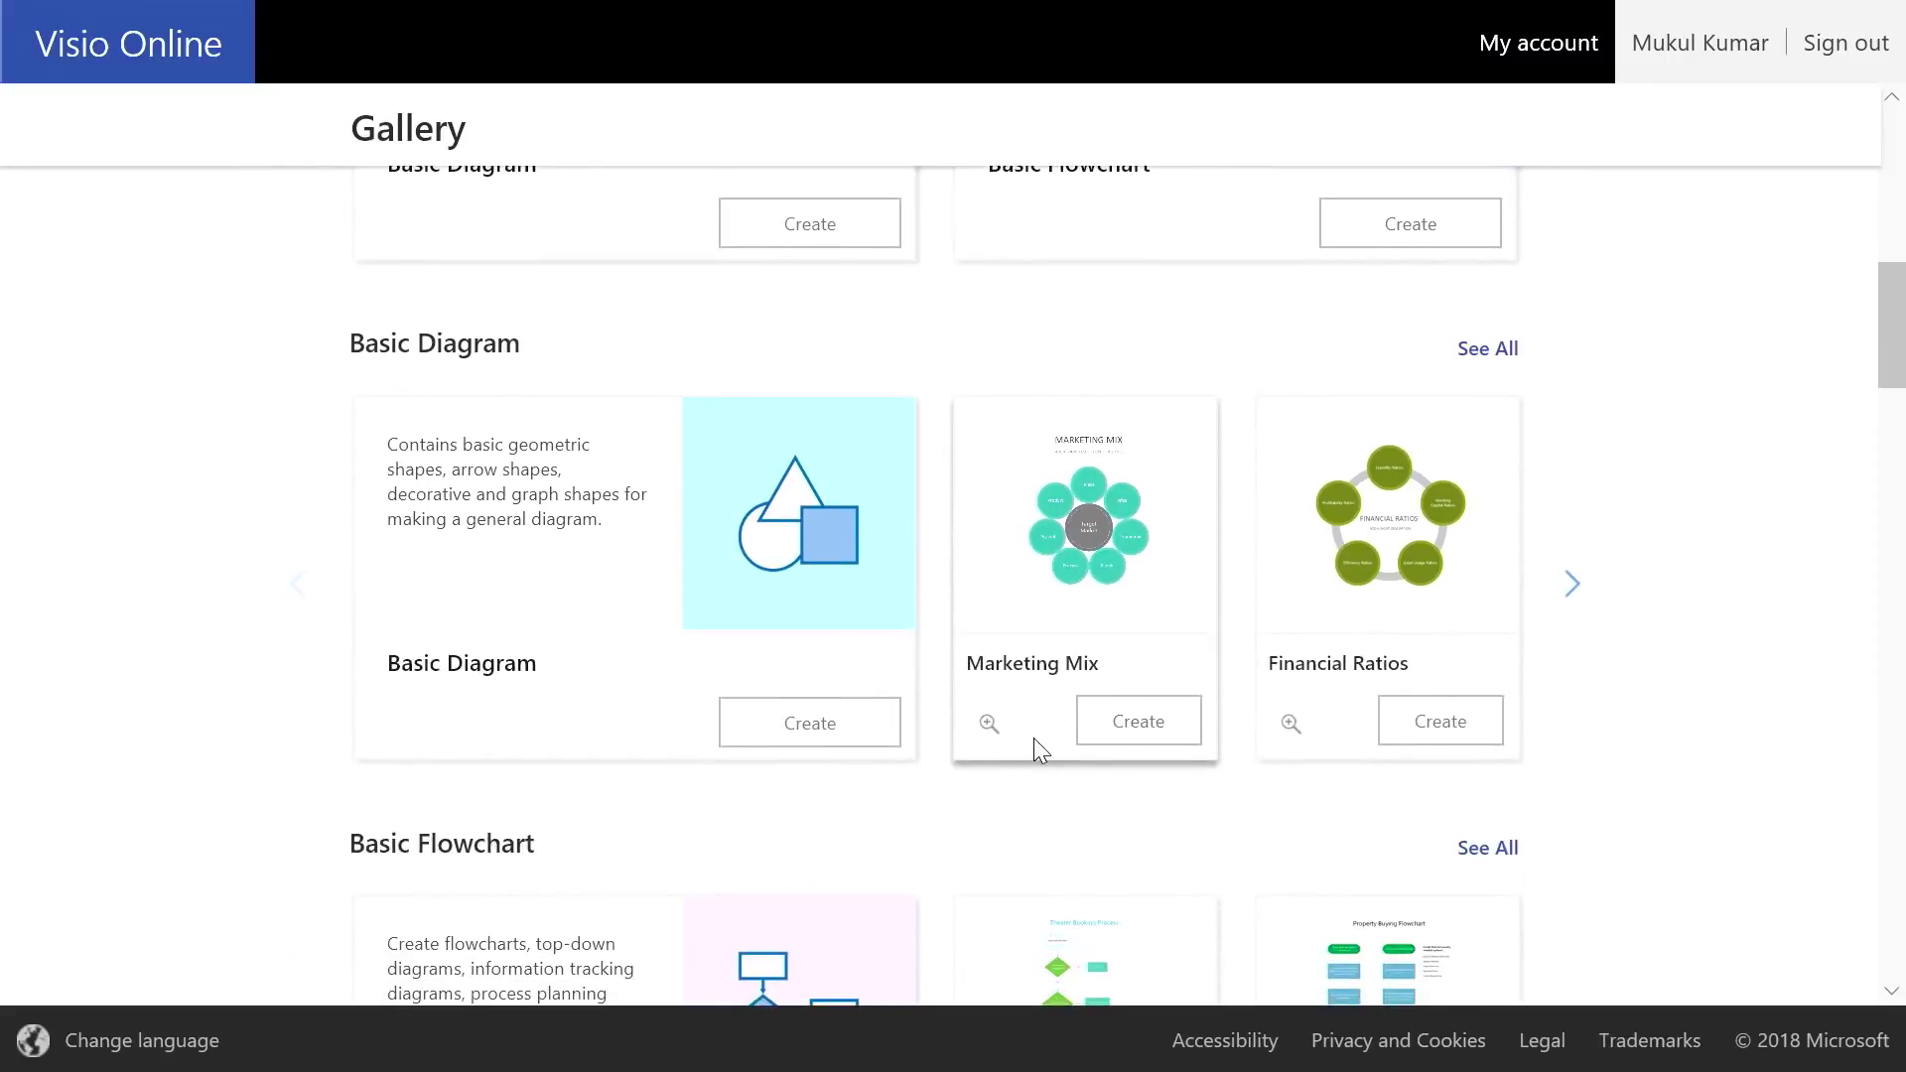
click(987, 724)
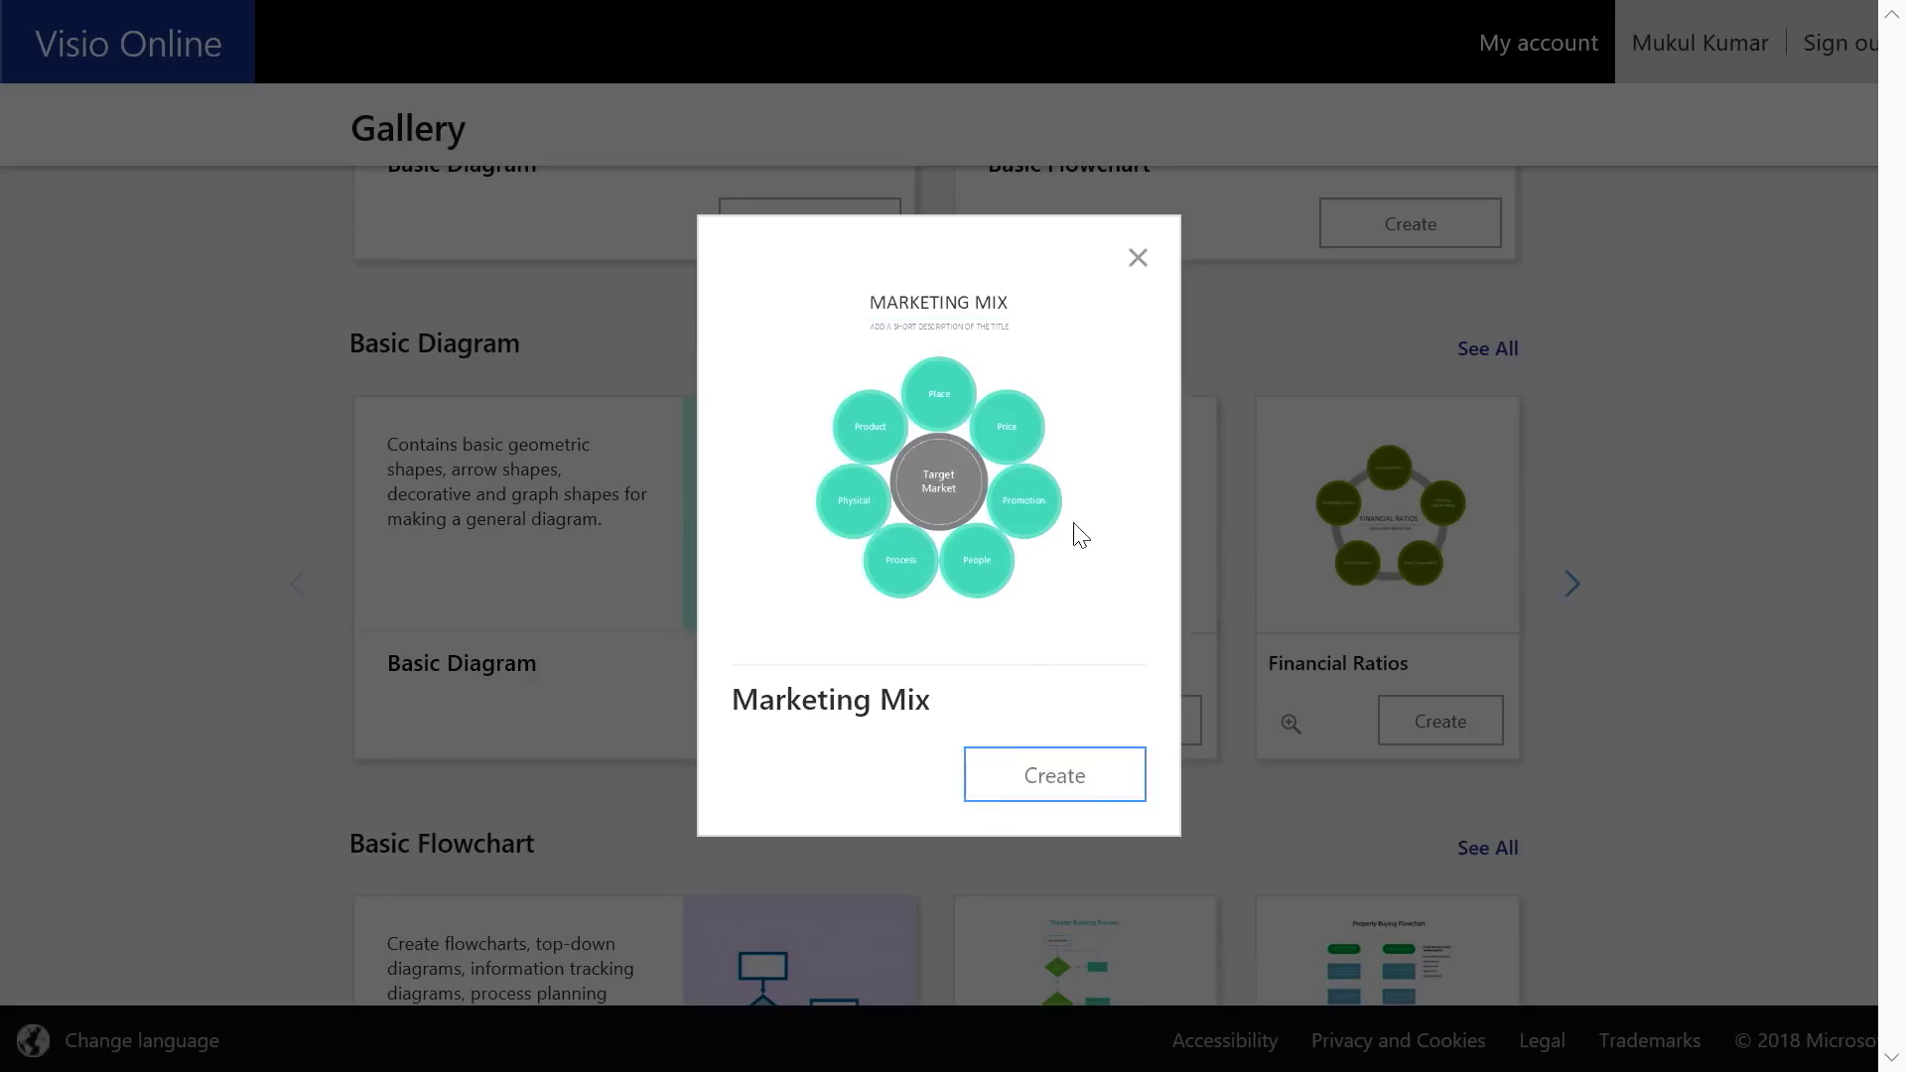
click(1137, 261)
scroll(1480, 700, up, 5)
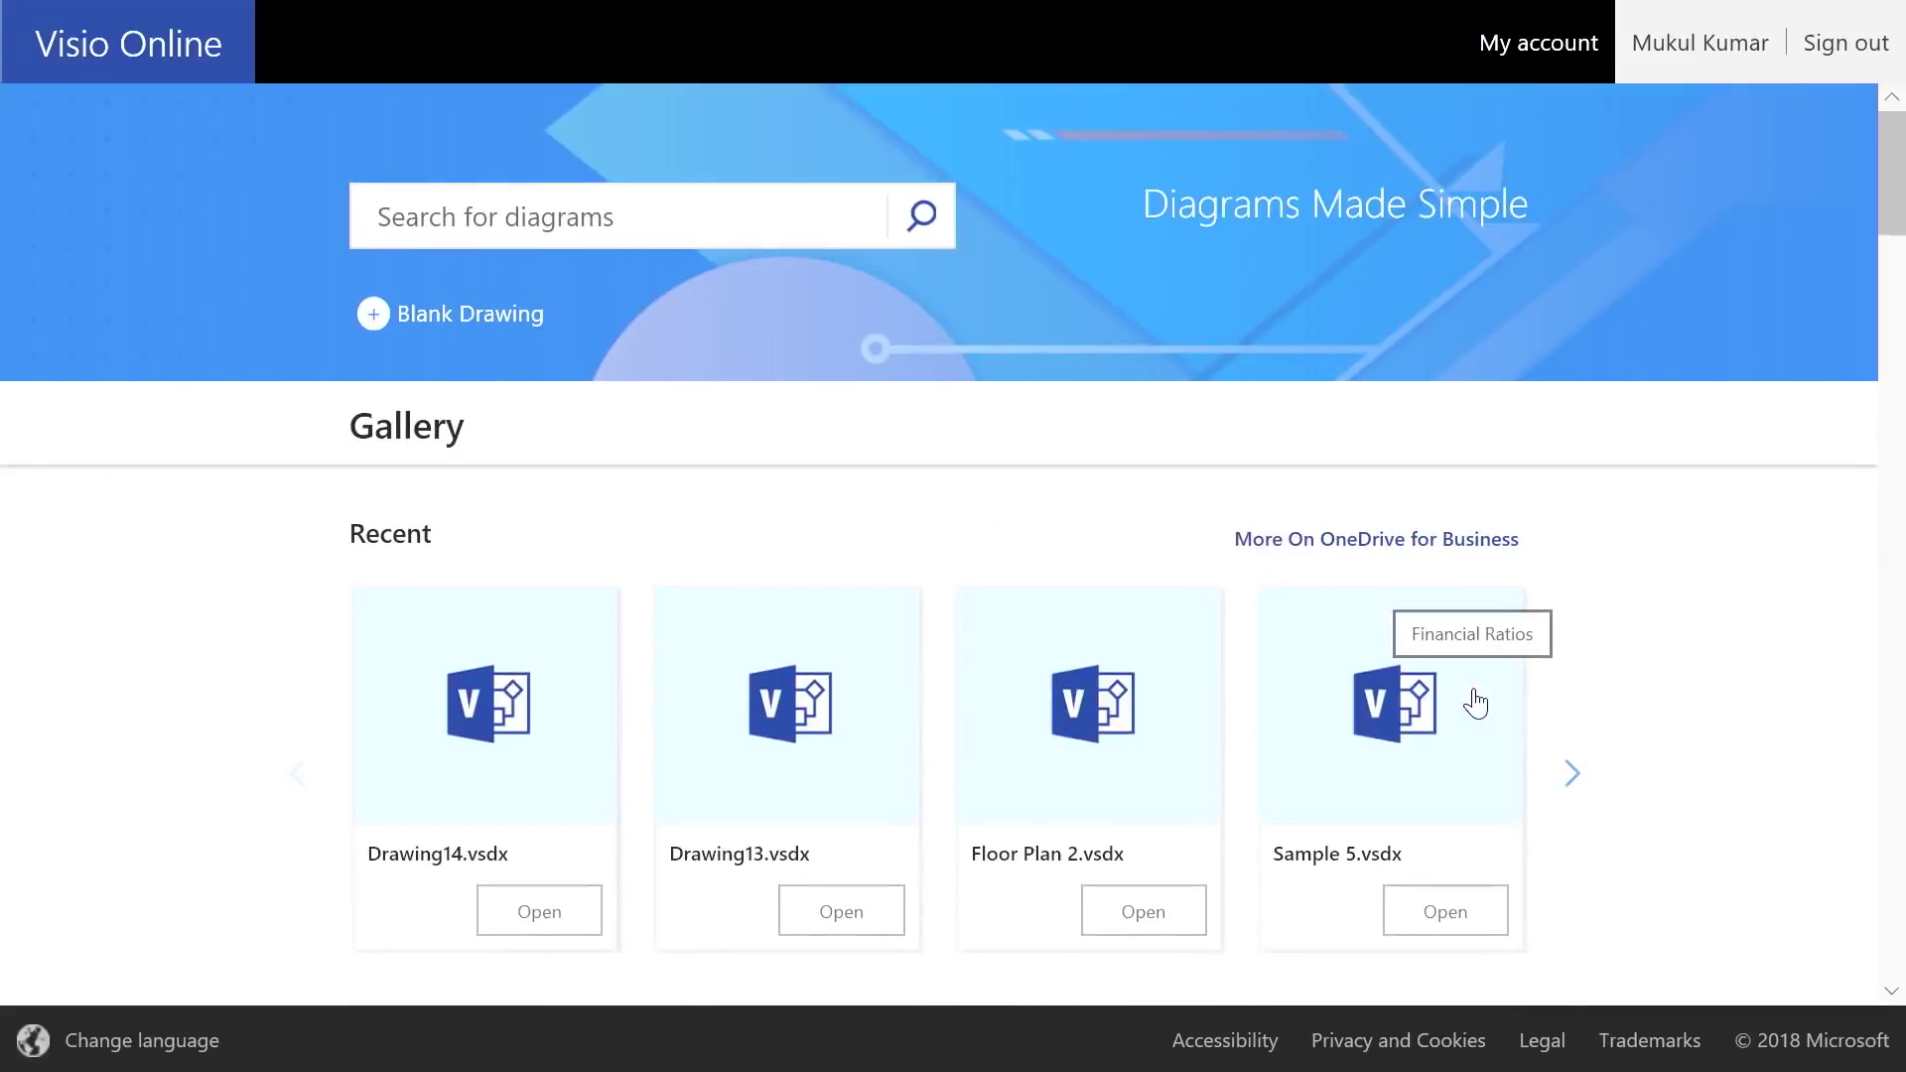
Search templates for 'process flow' and create a drawing from the Theater Booking Process sample
click(636, 226)
text(process )
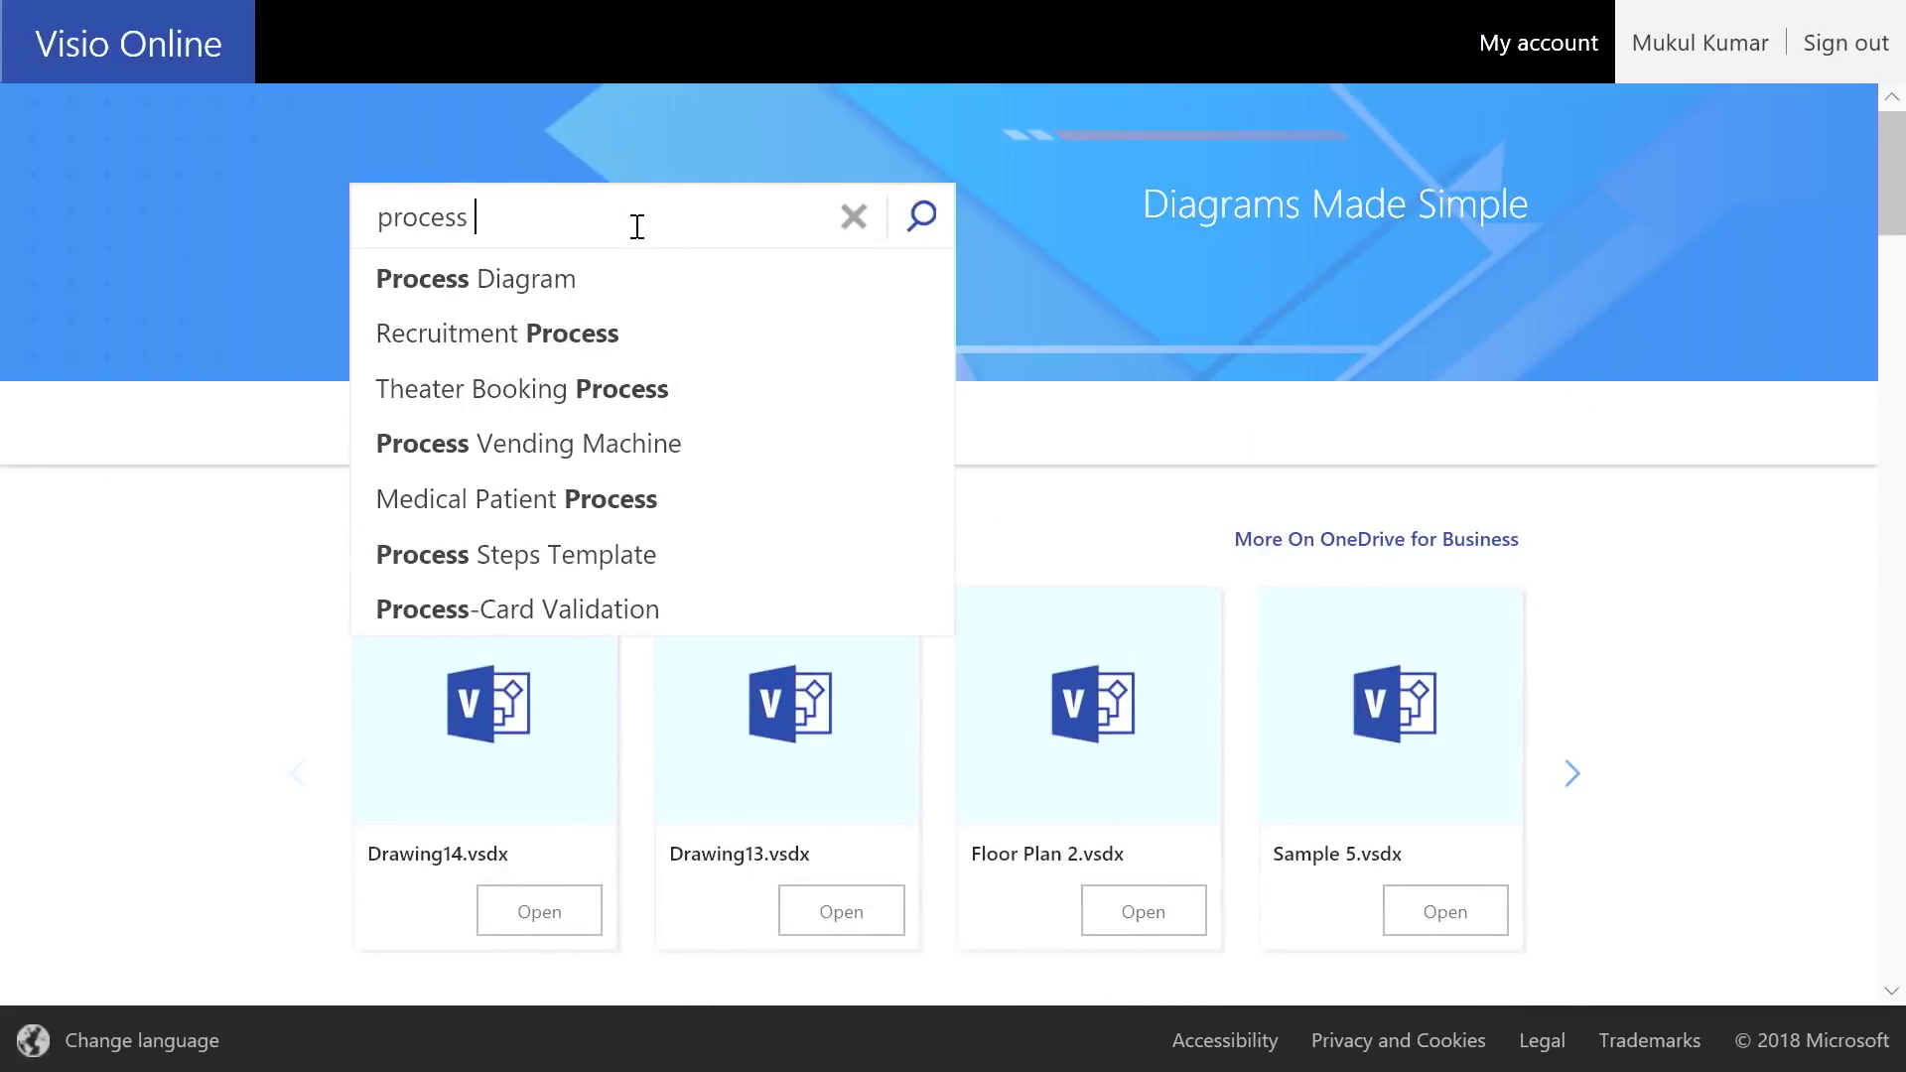
text(flow)
key(Return)
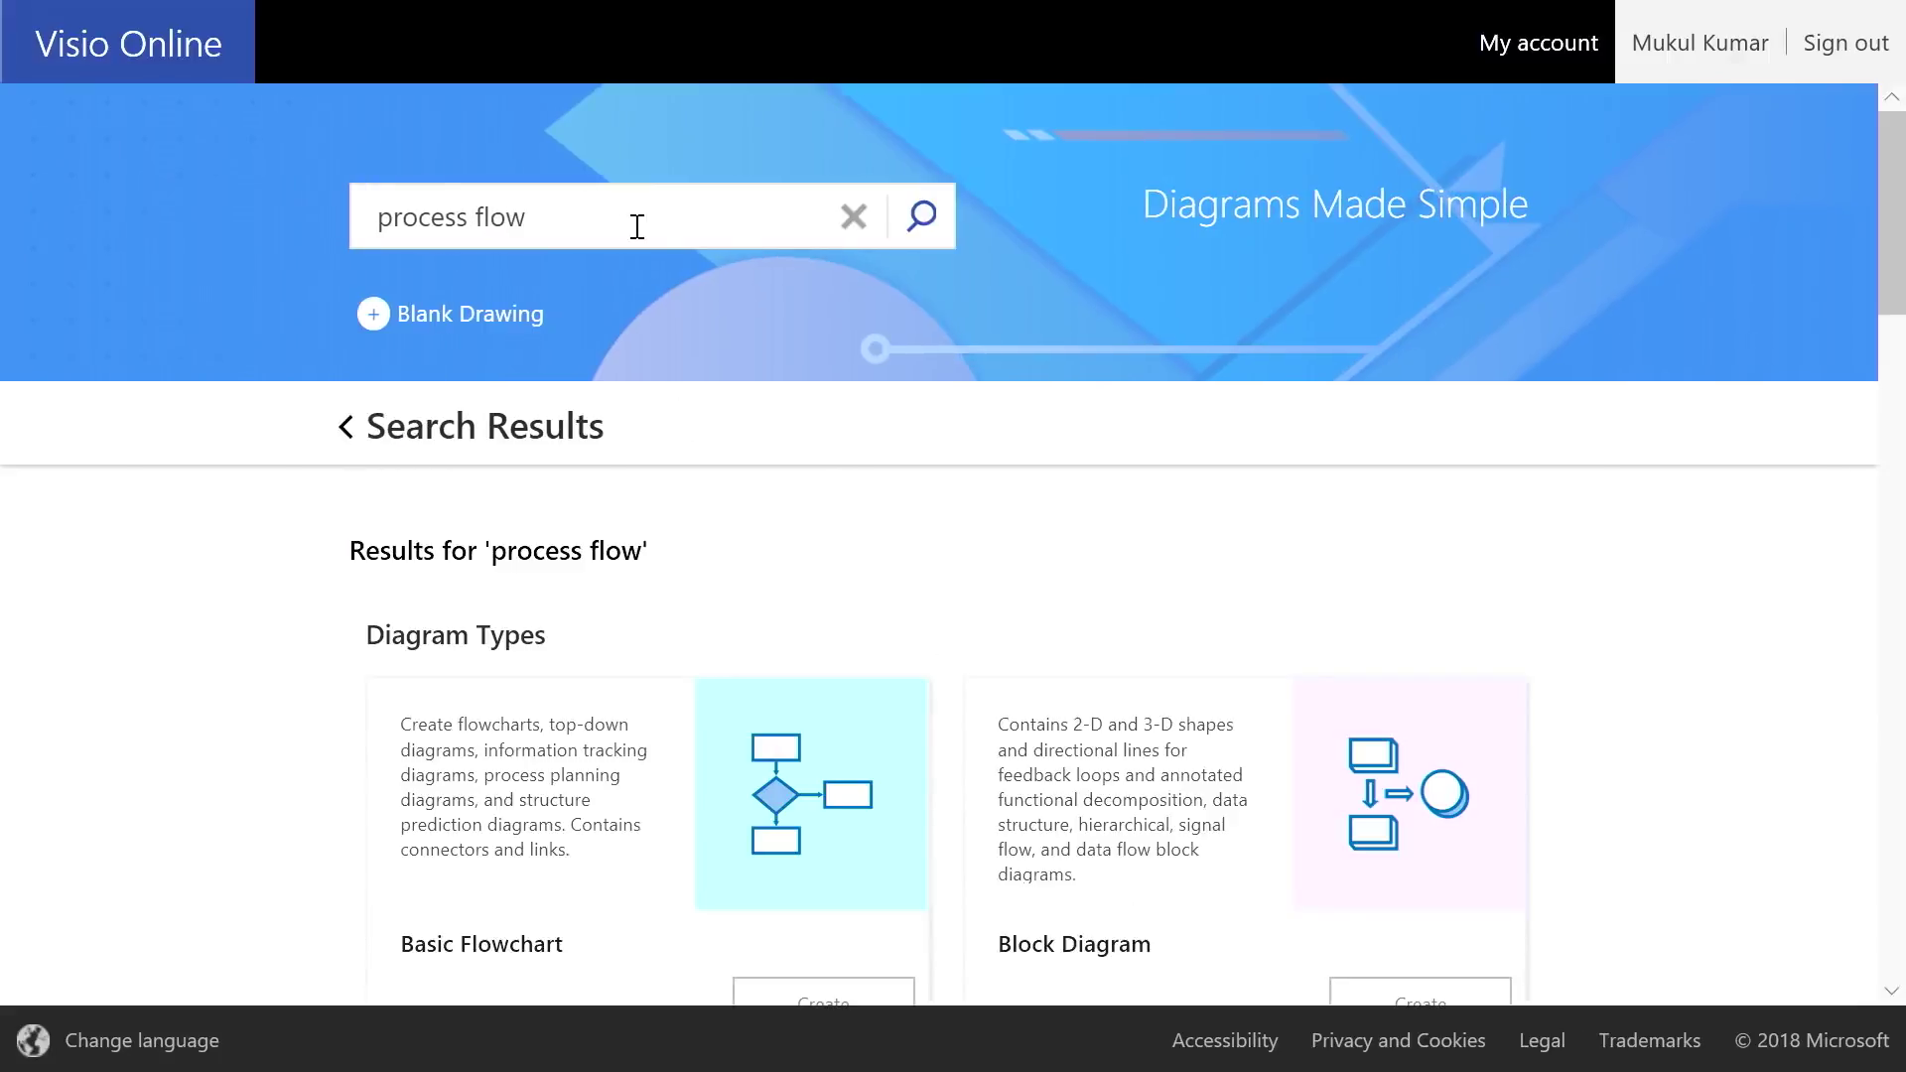
scroll(826, 387, down, 3)
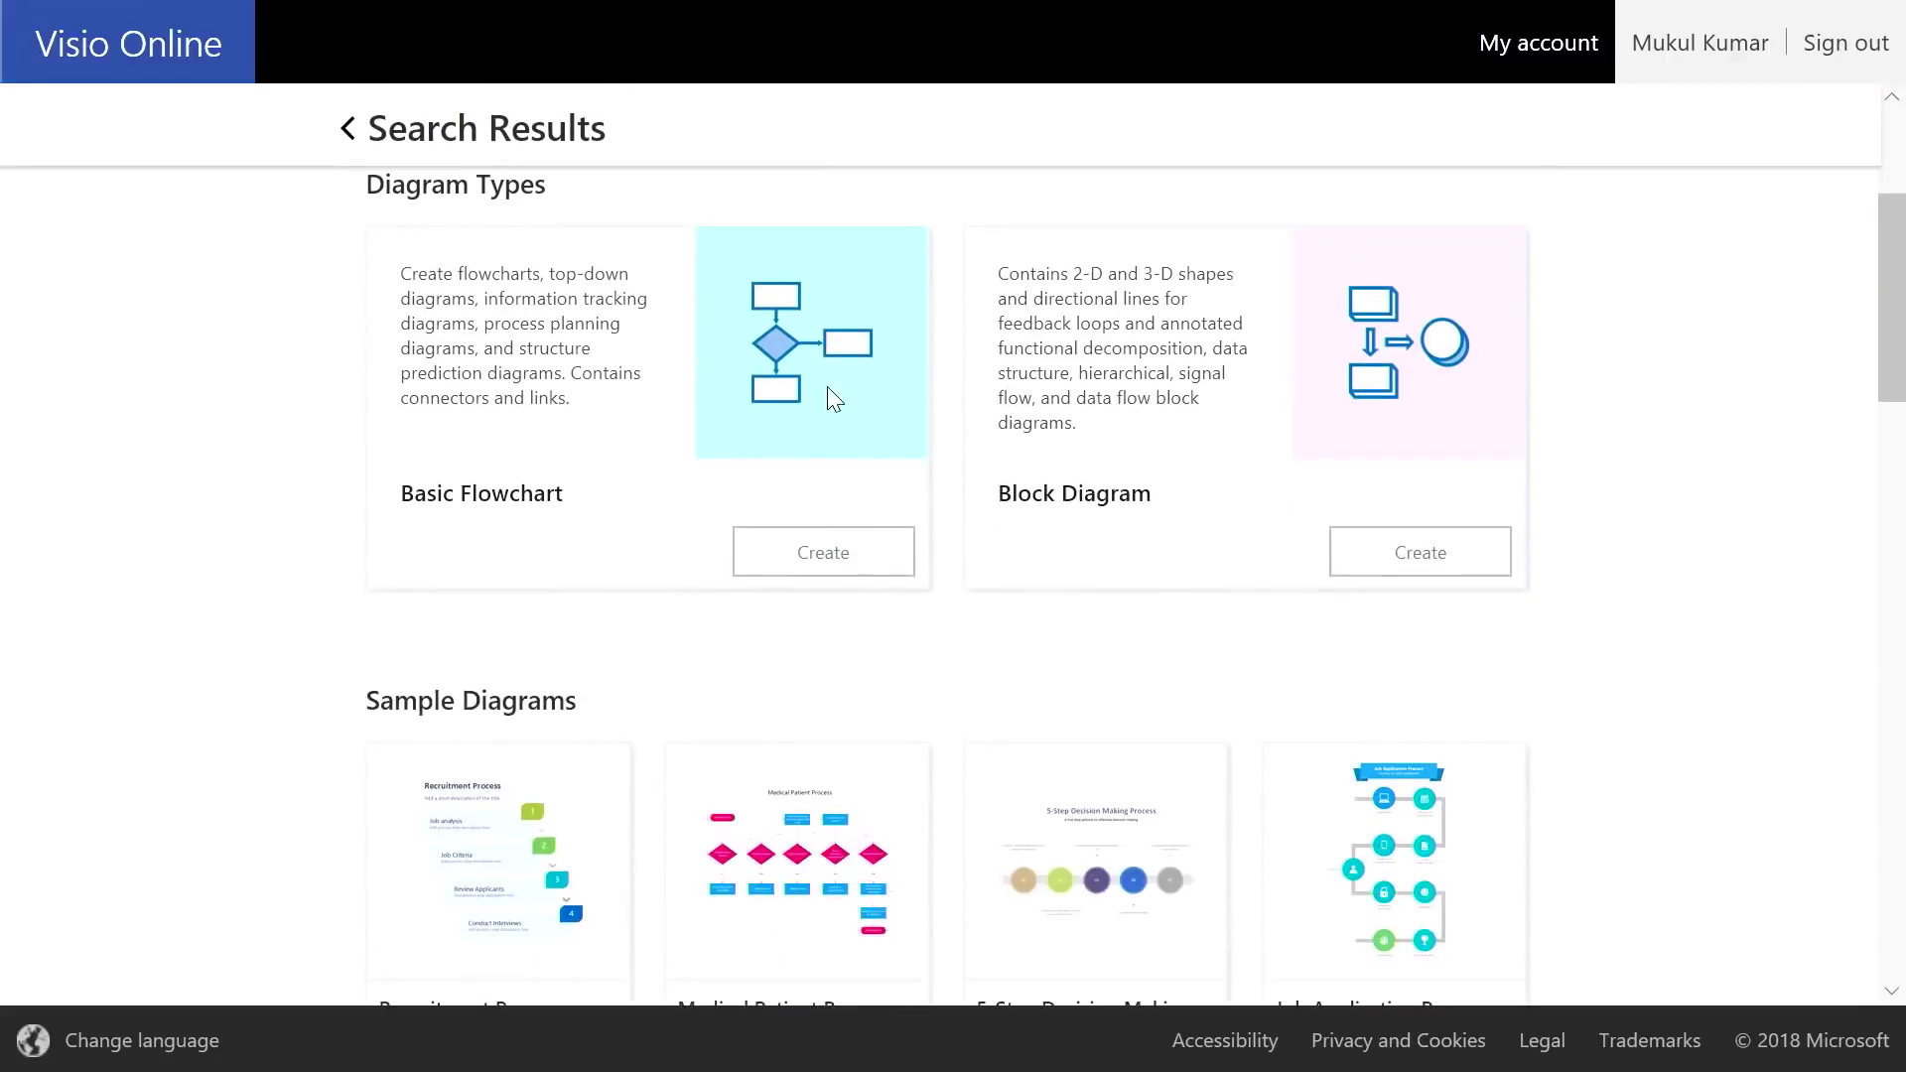
scroll(974, 379, down, 4)
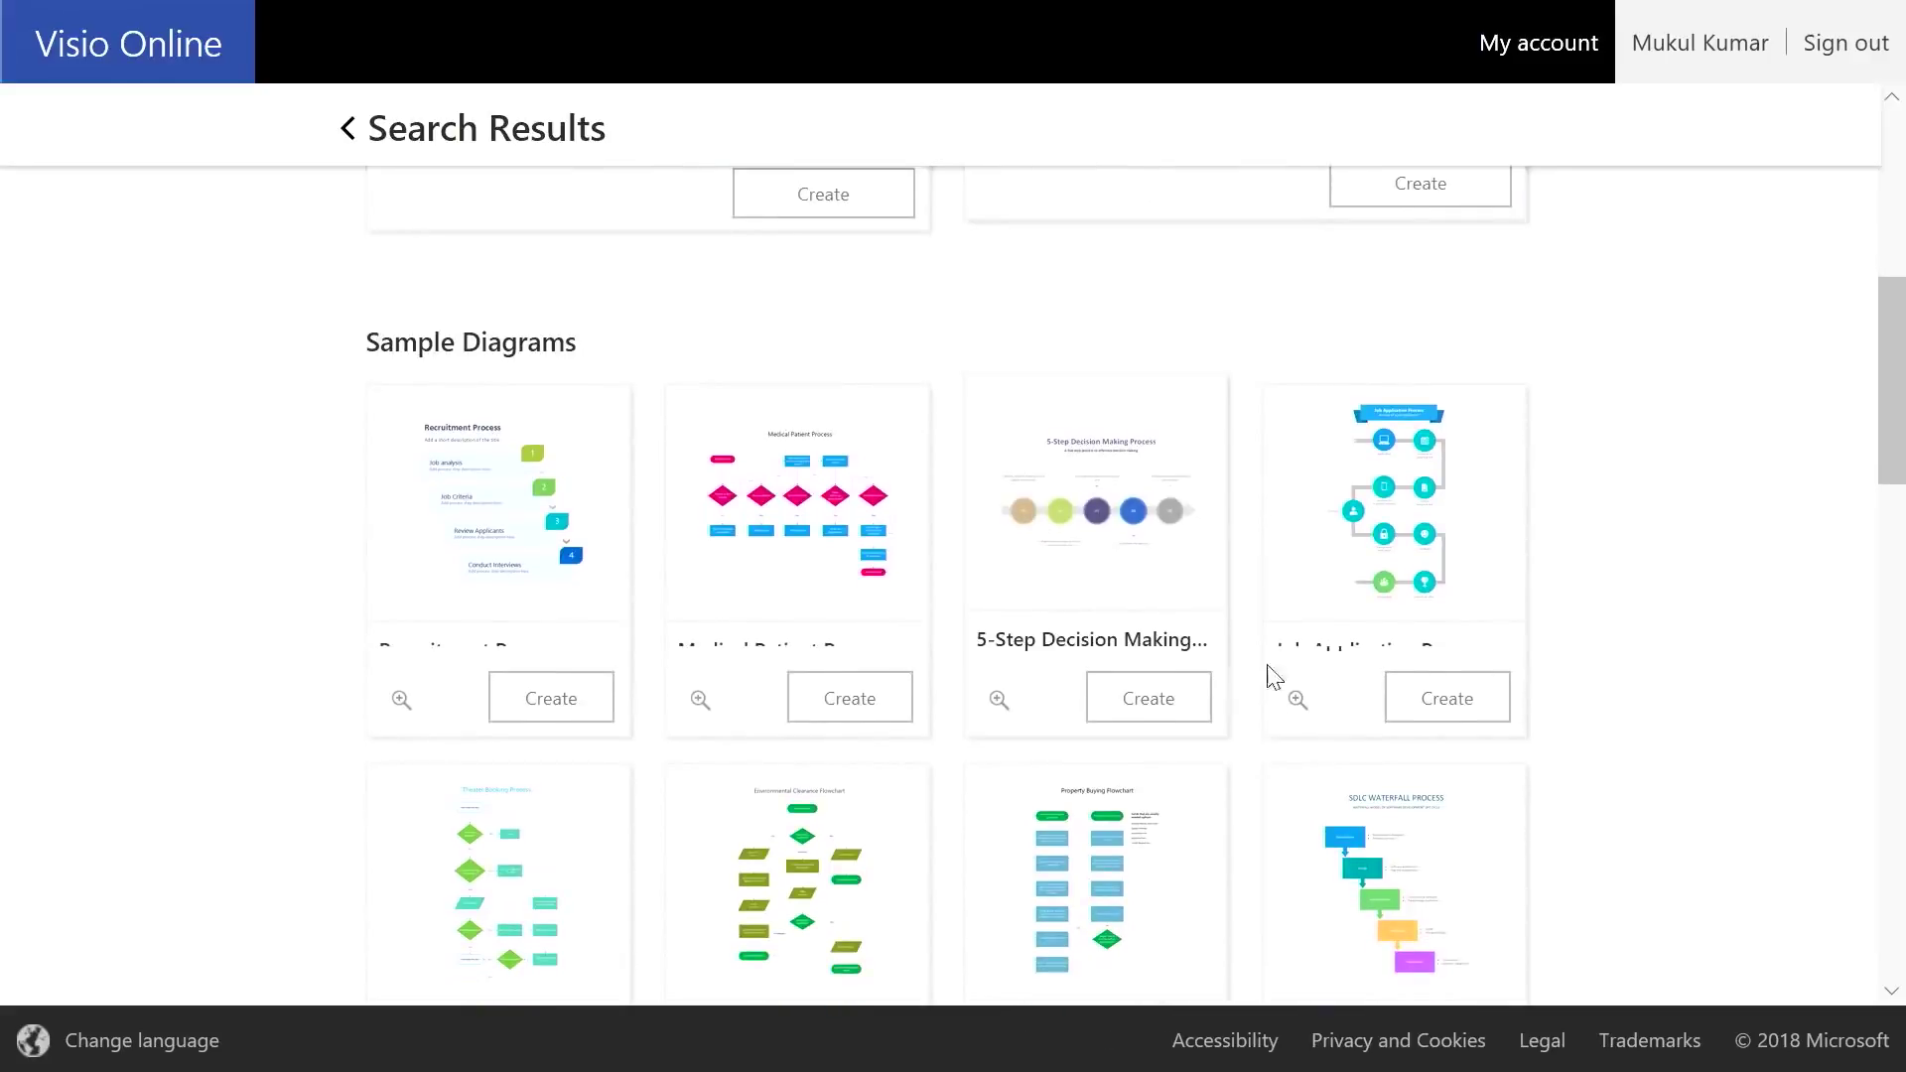
scroll(621, 579, down, 4)
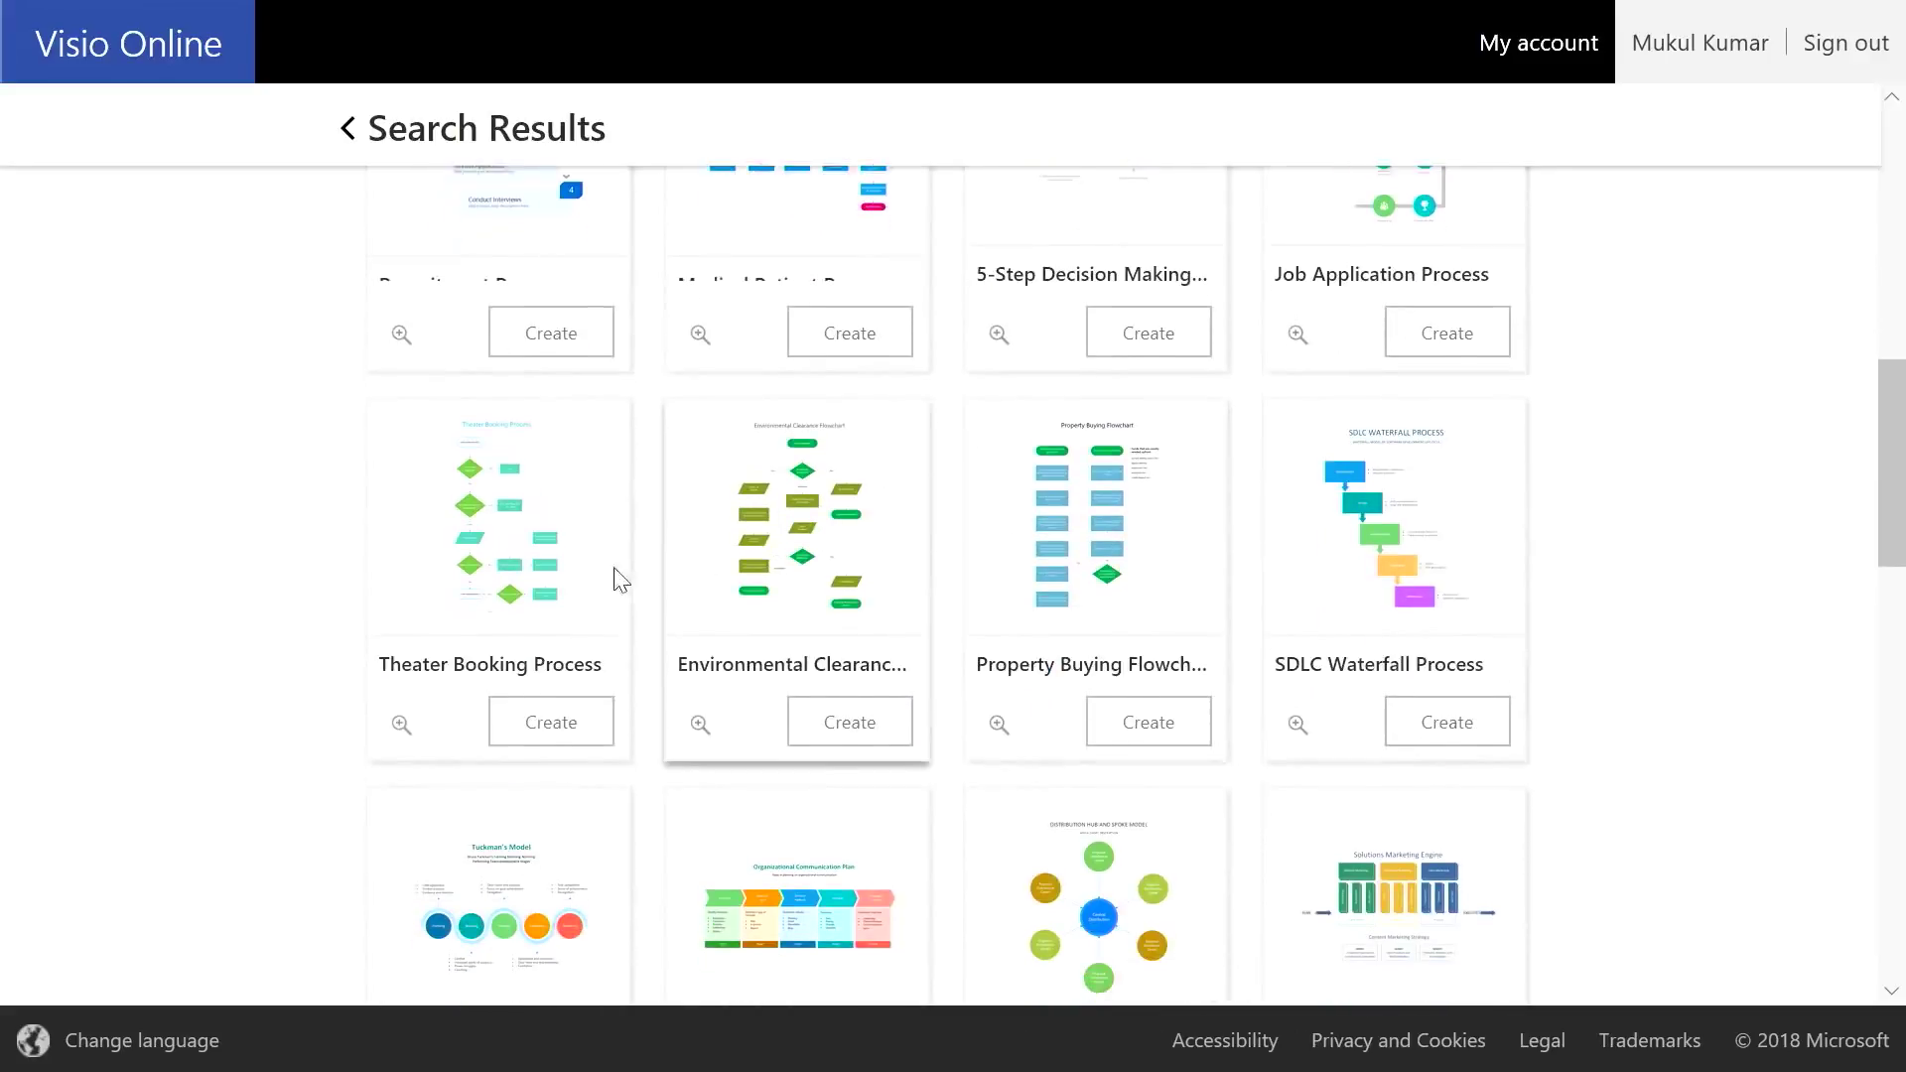
click(401, 722)
click(1080, 807)
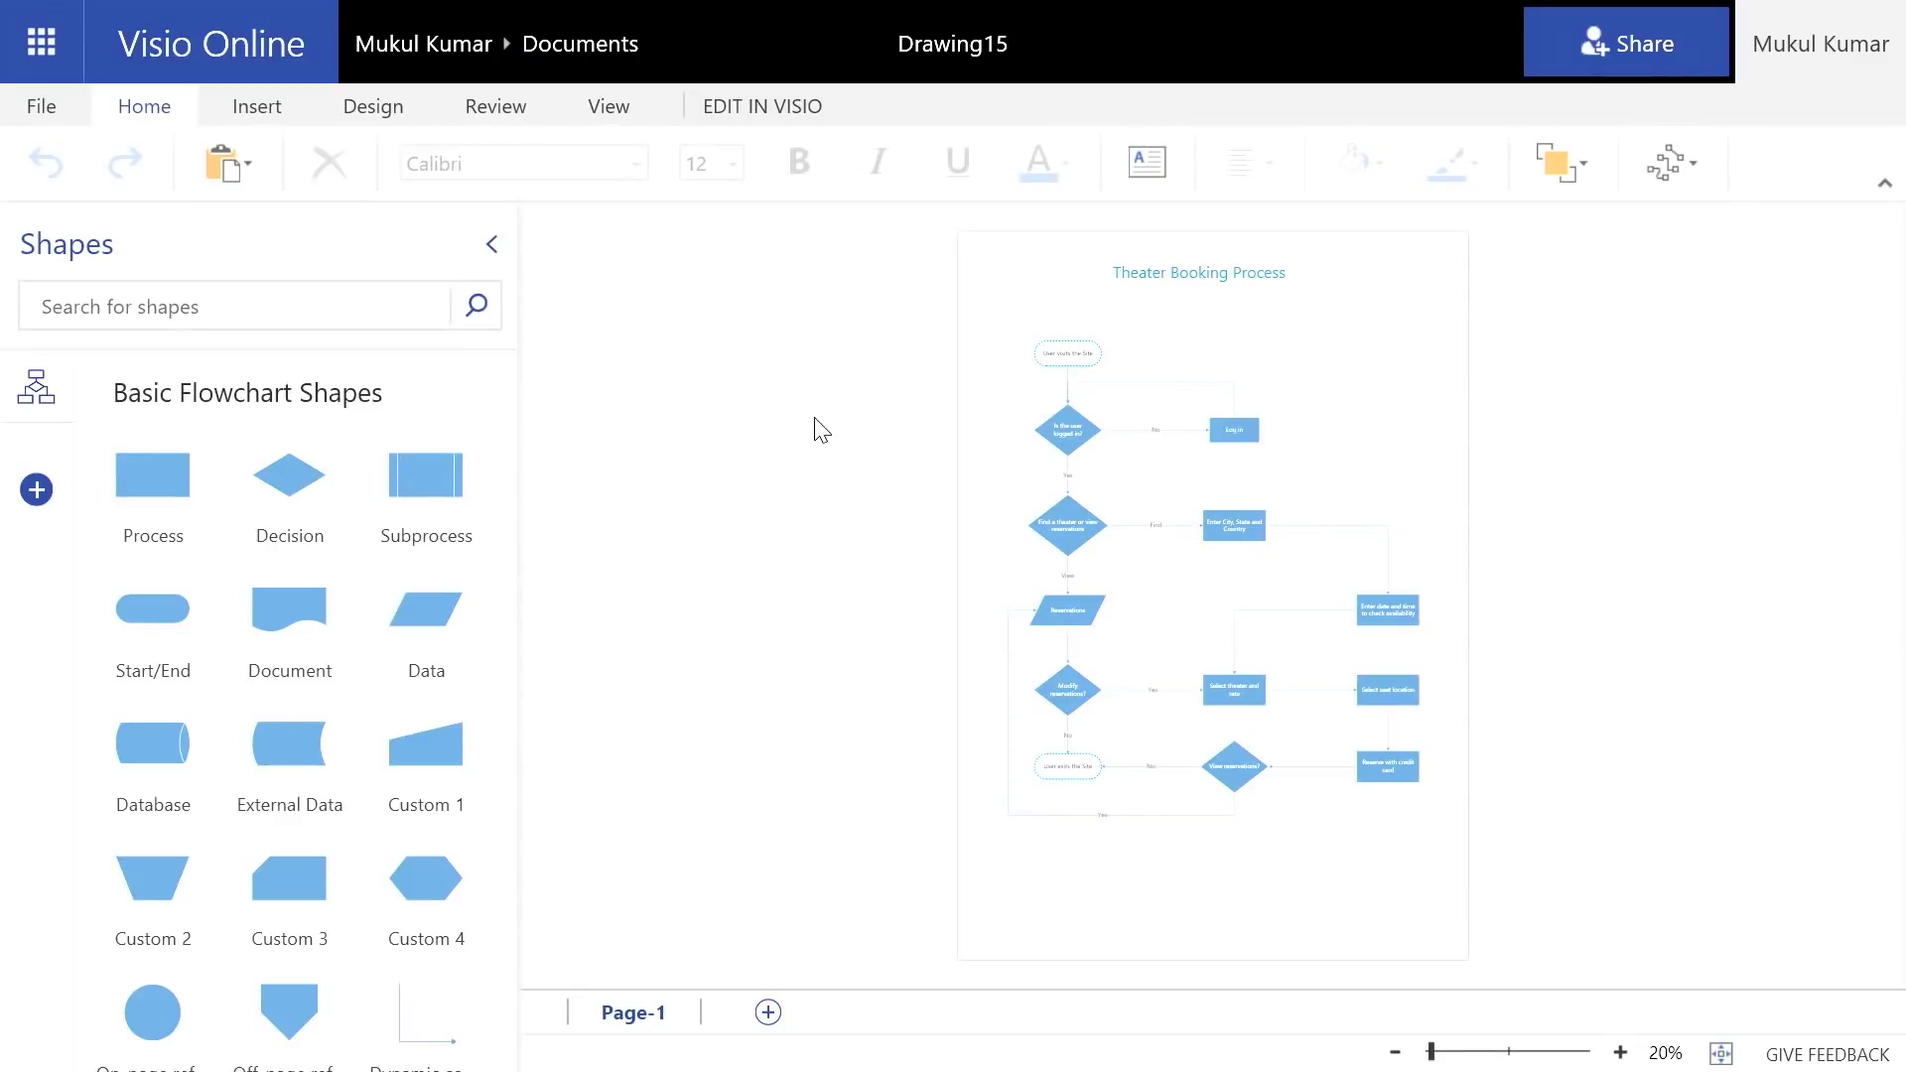
Add a Subprocess shape right of Log in and connect it to Log in
drag(404, 472, 1331, 433)
click(1620, 1052)
drag(1892, 441, 1891, 369)
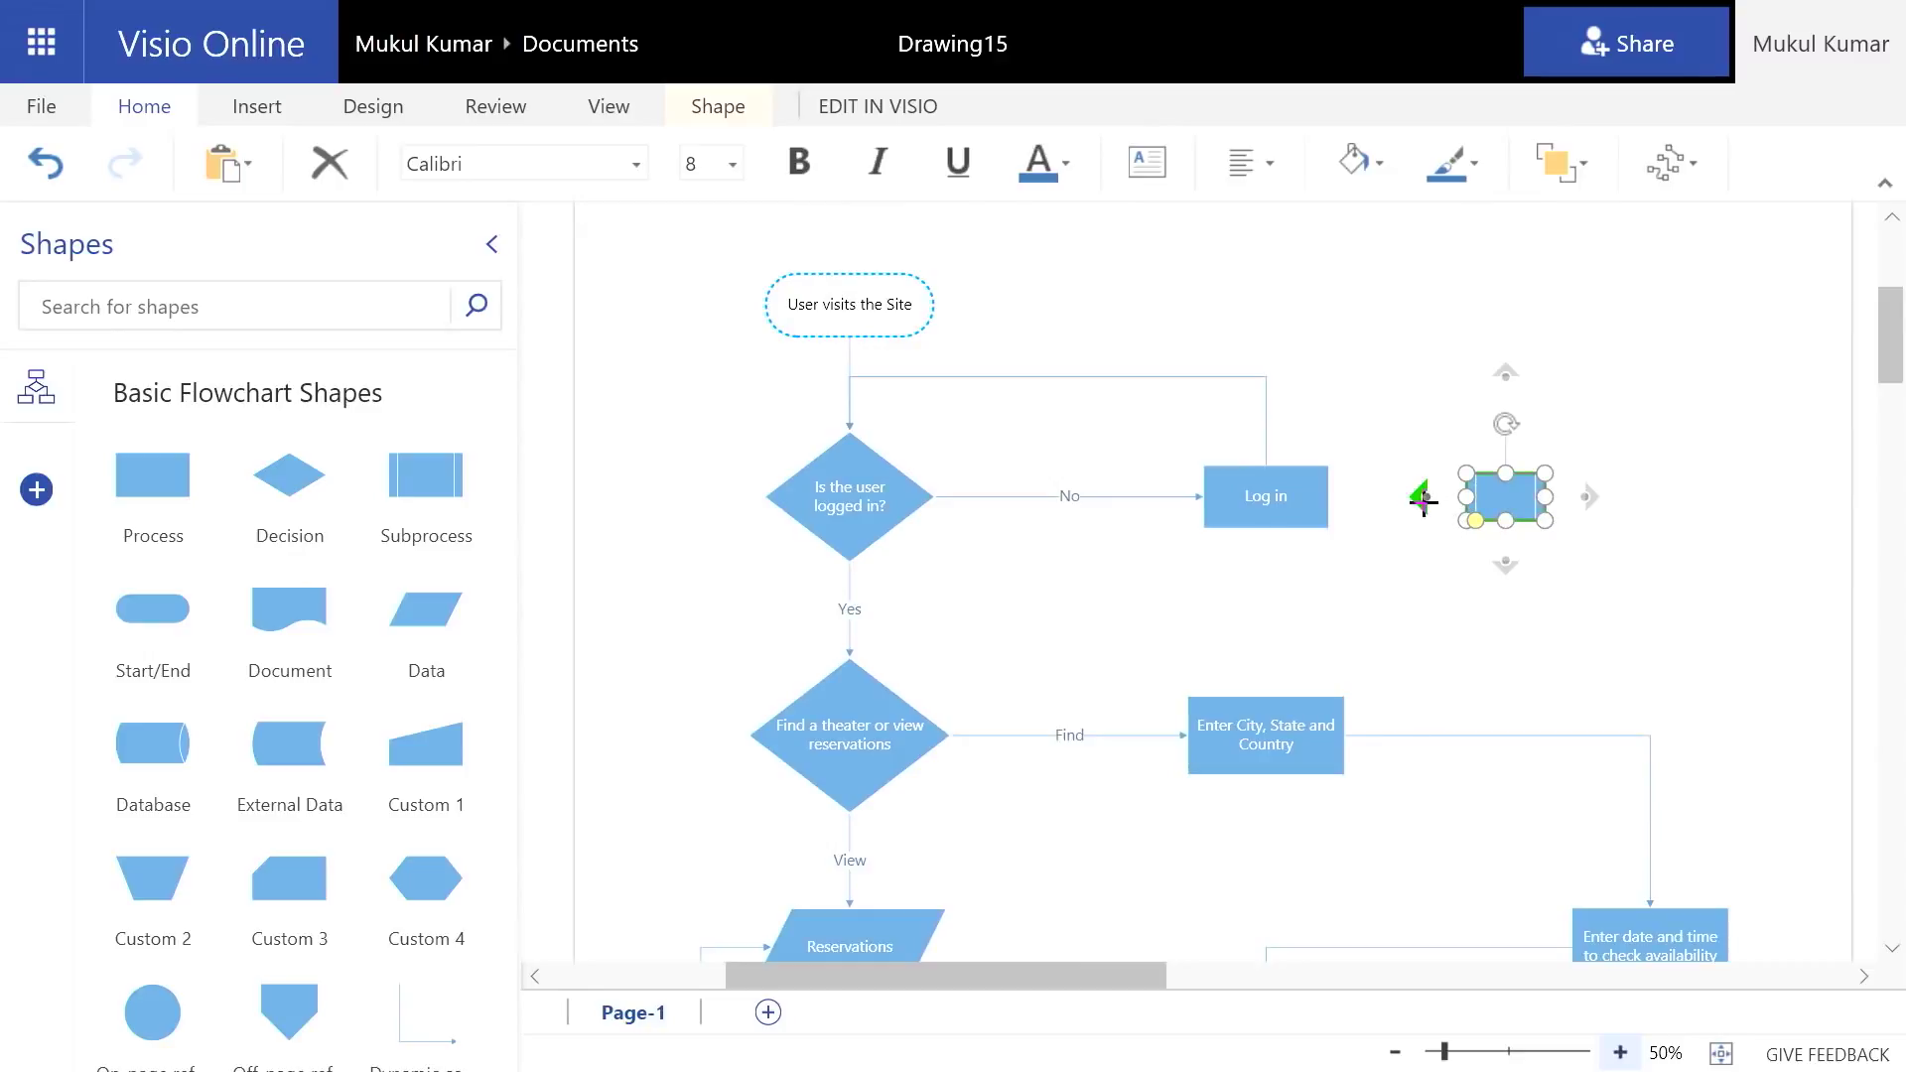
drag(1423, 499, 1330, 483)
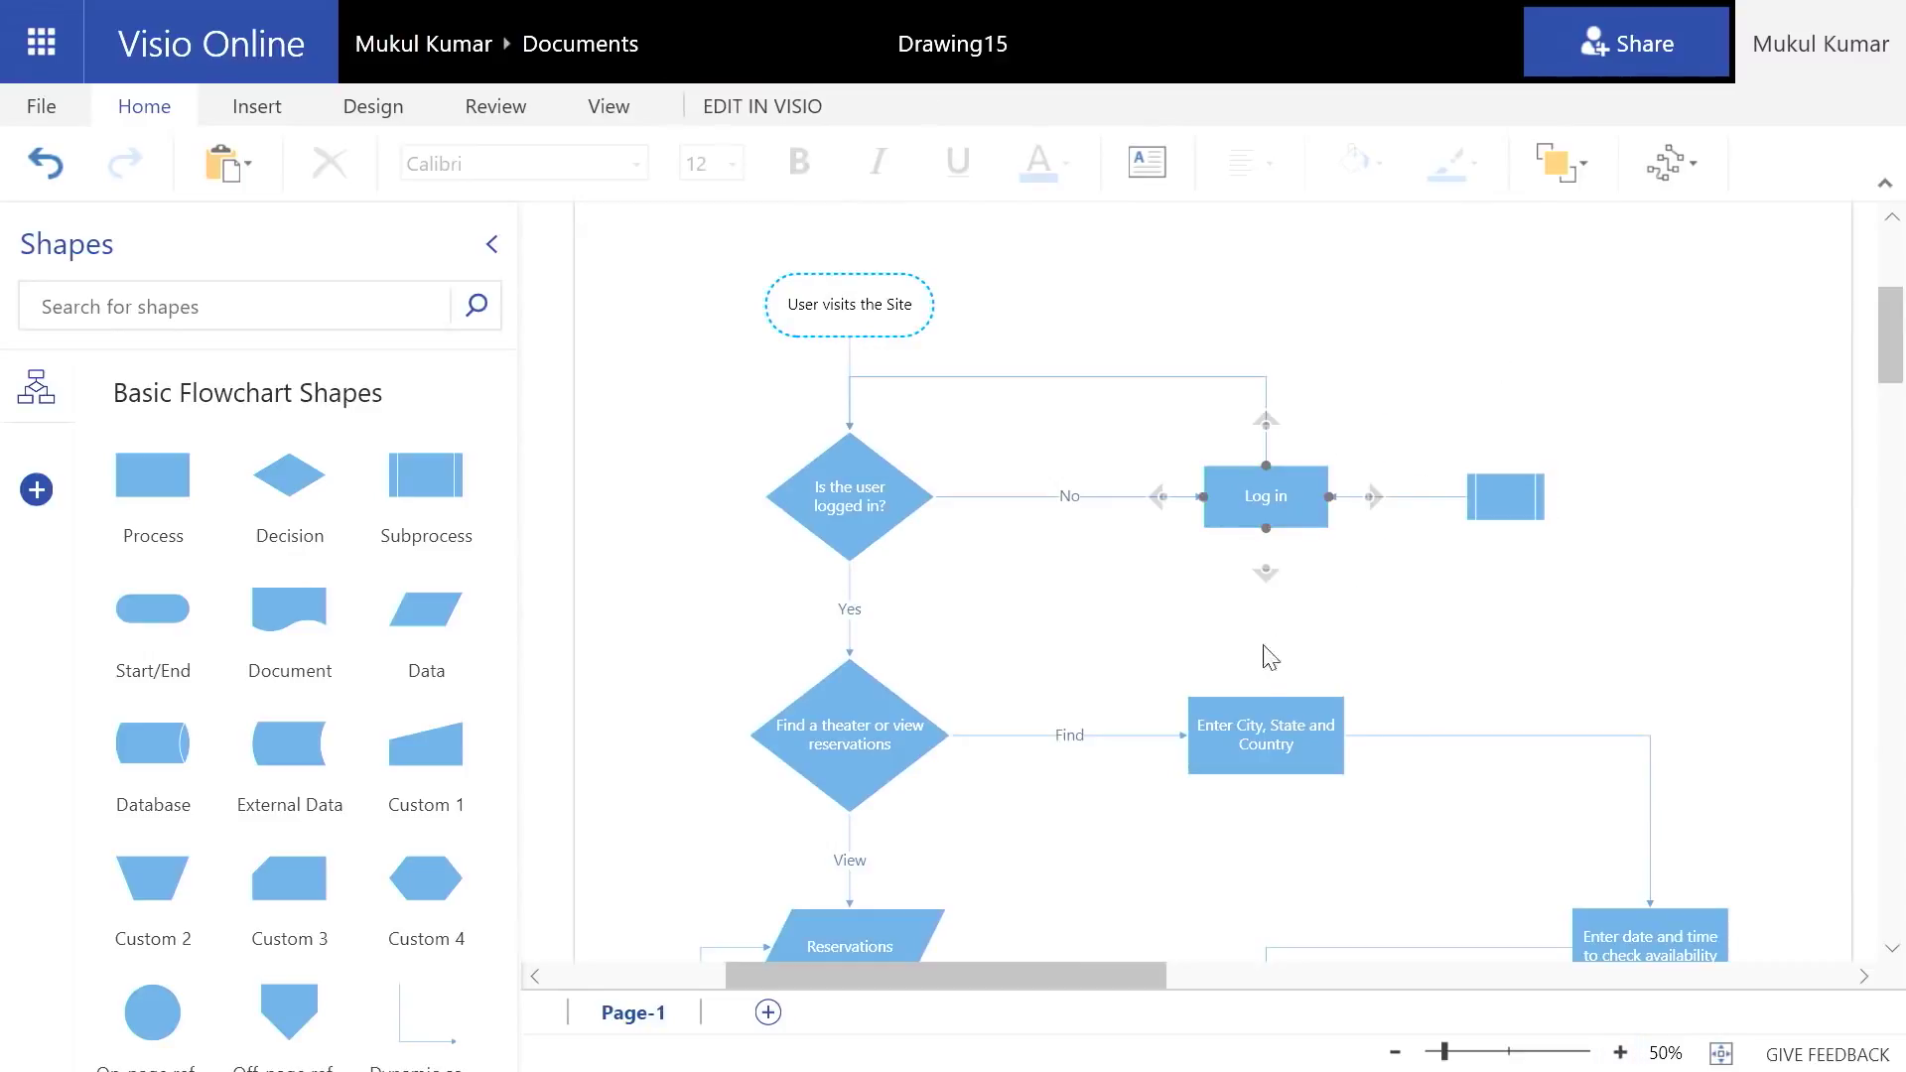
Delete the Enter City, State and Country step from the flowchart
click(1236, 712)
mouse_move(1266, 746)
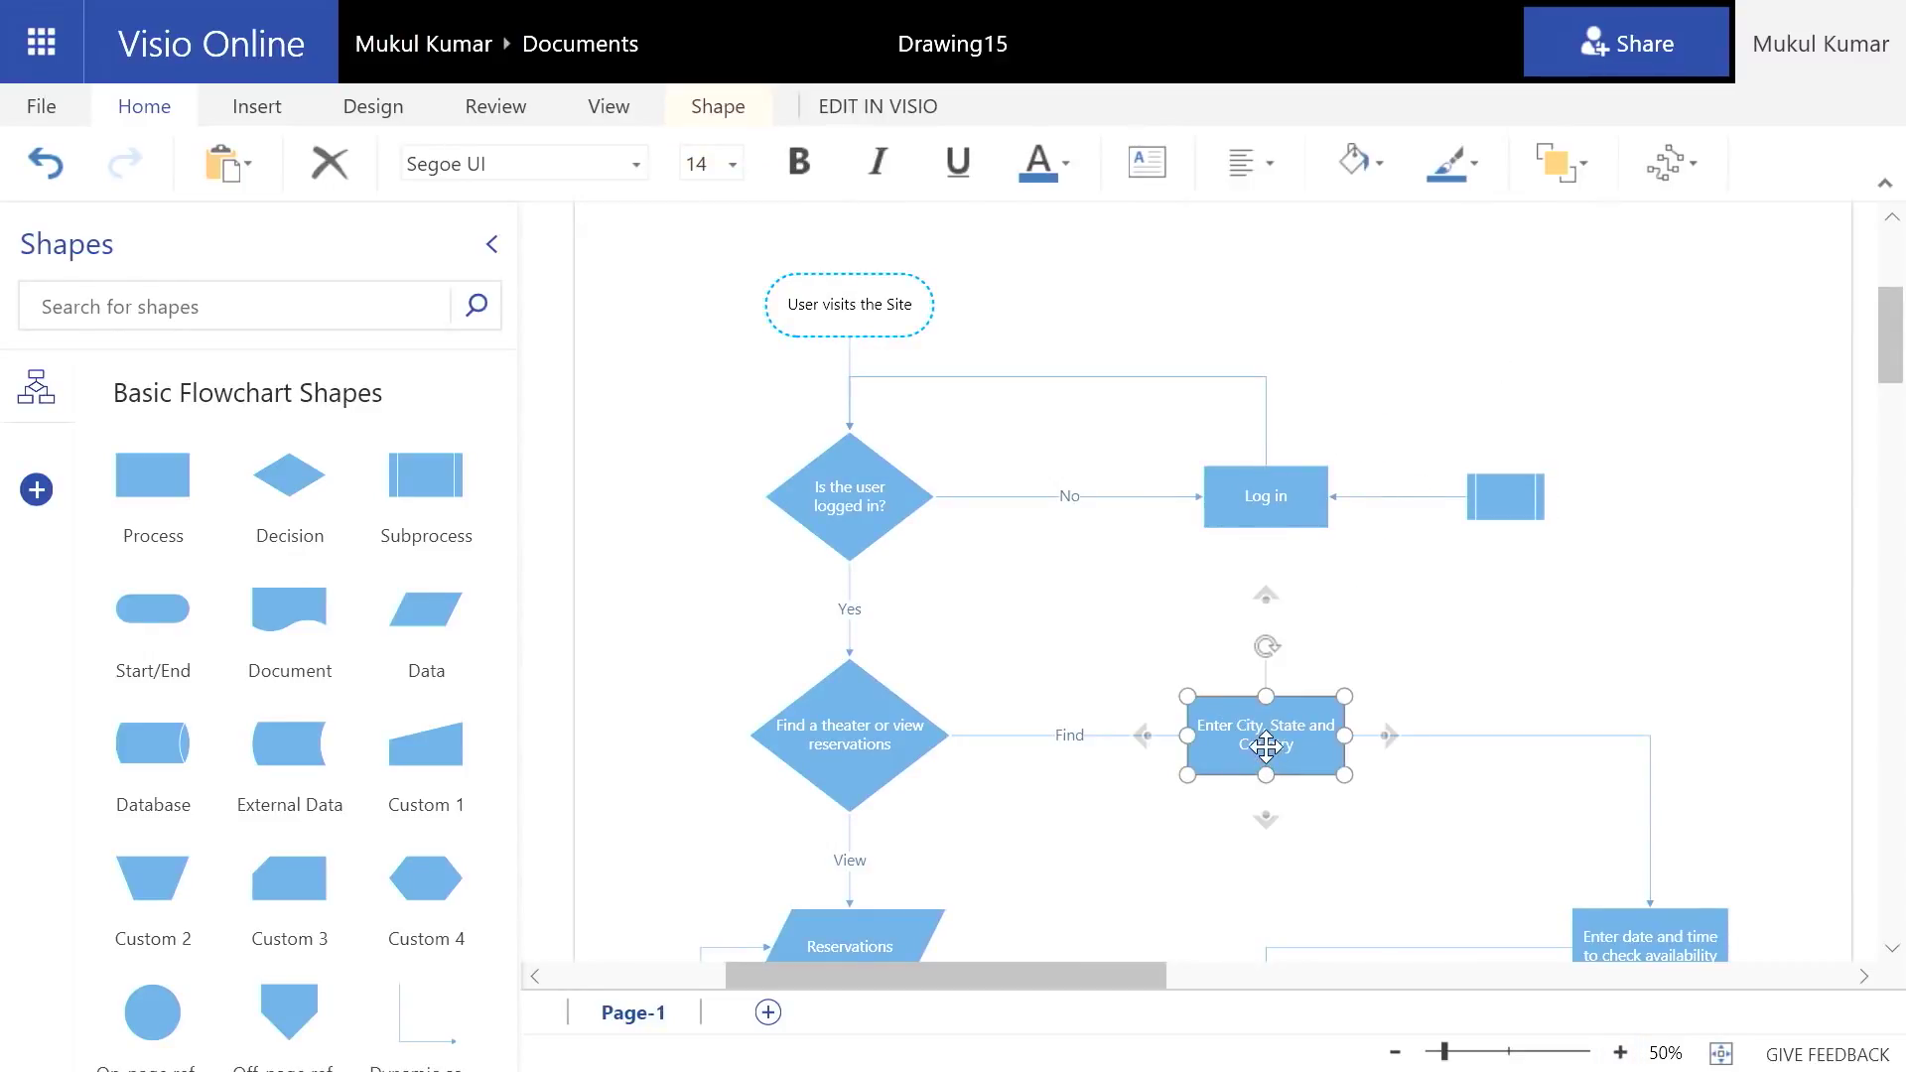
key(Delete)
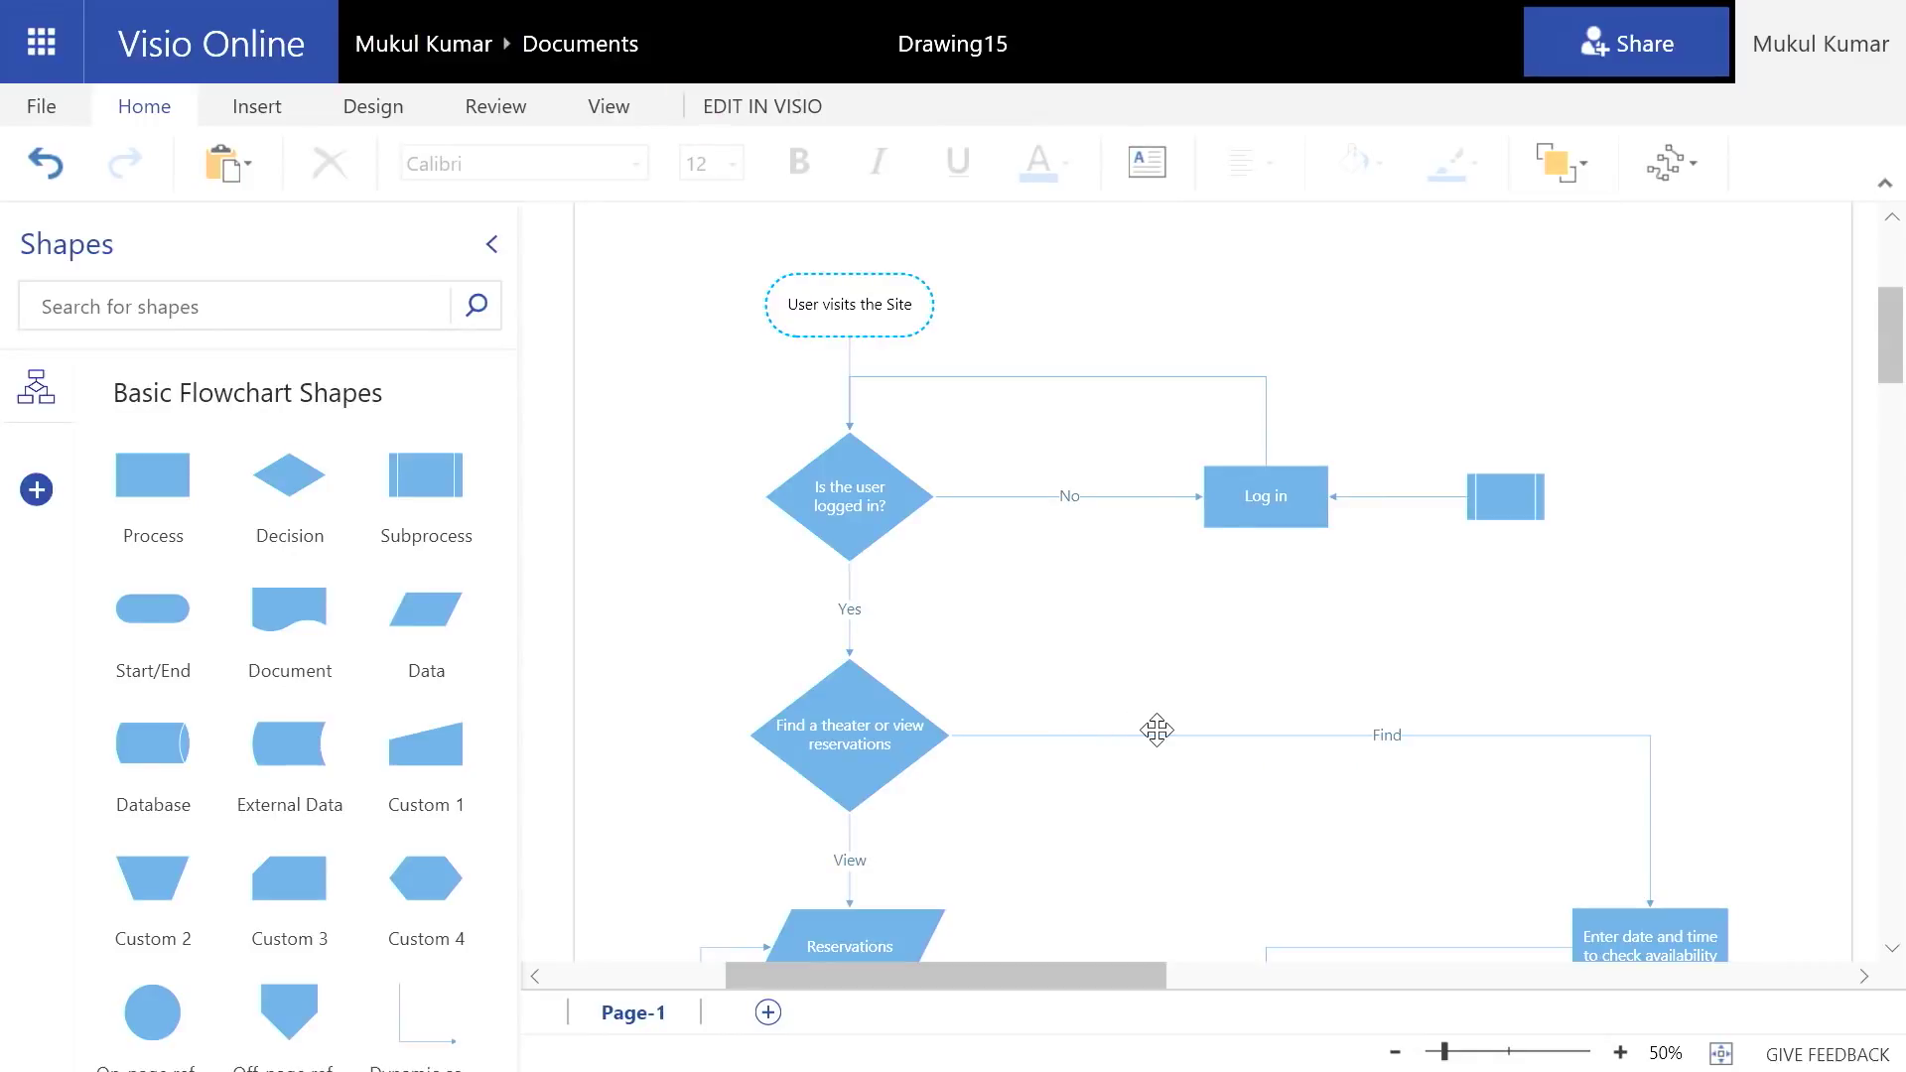
scroll(1157, 731, down, 6)
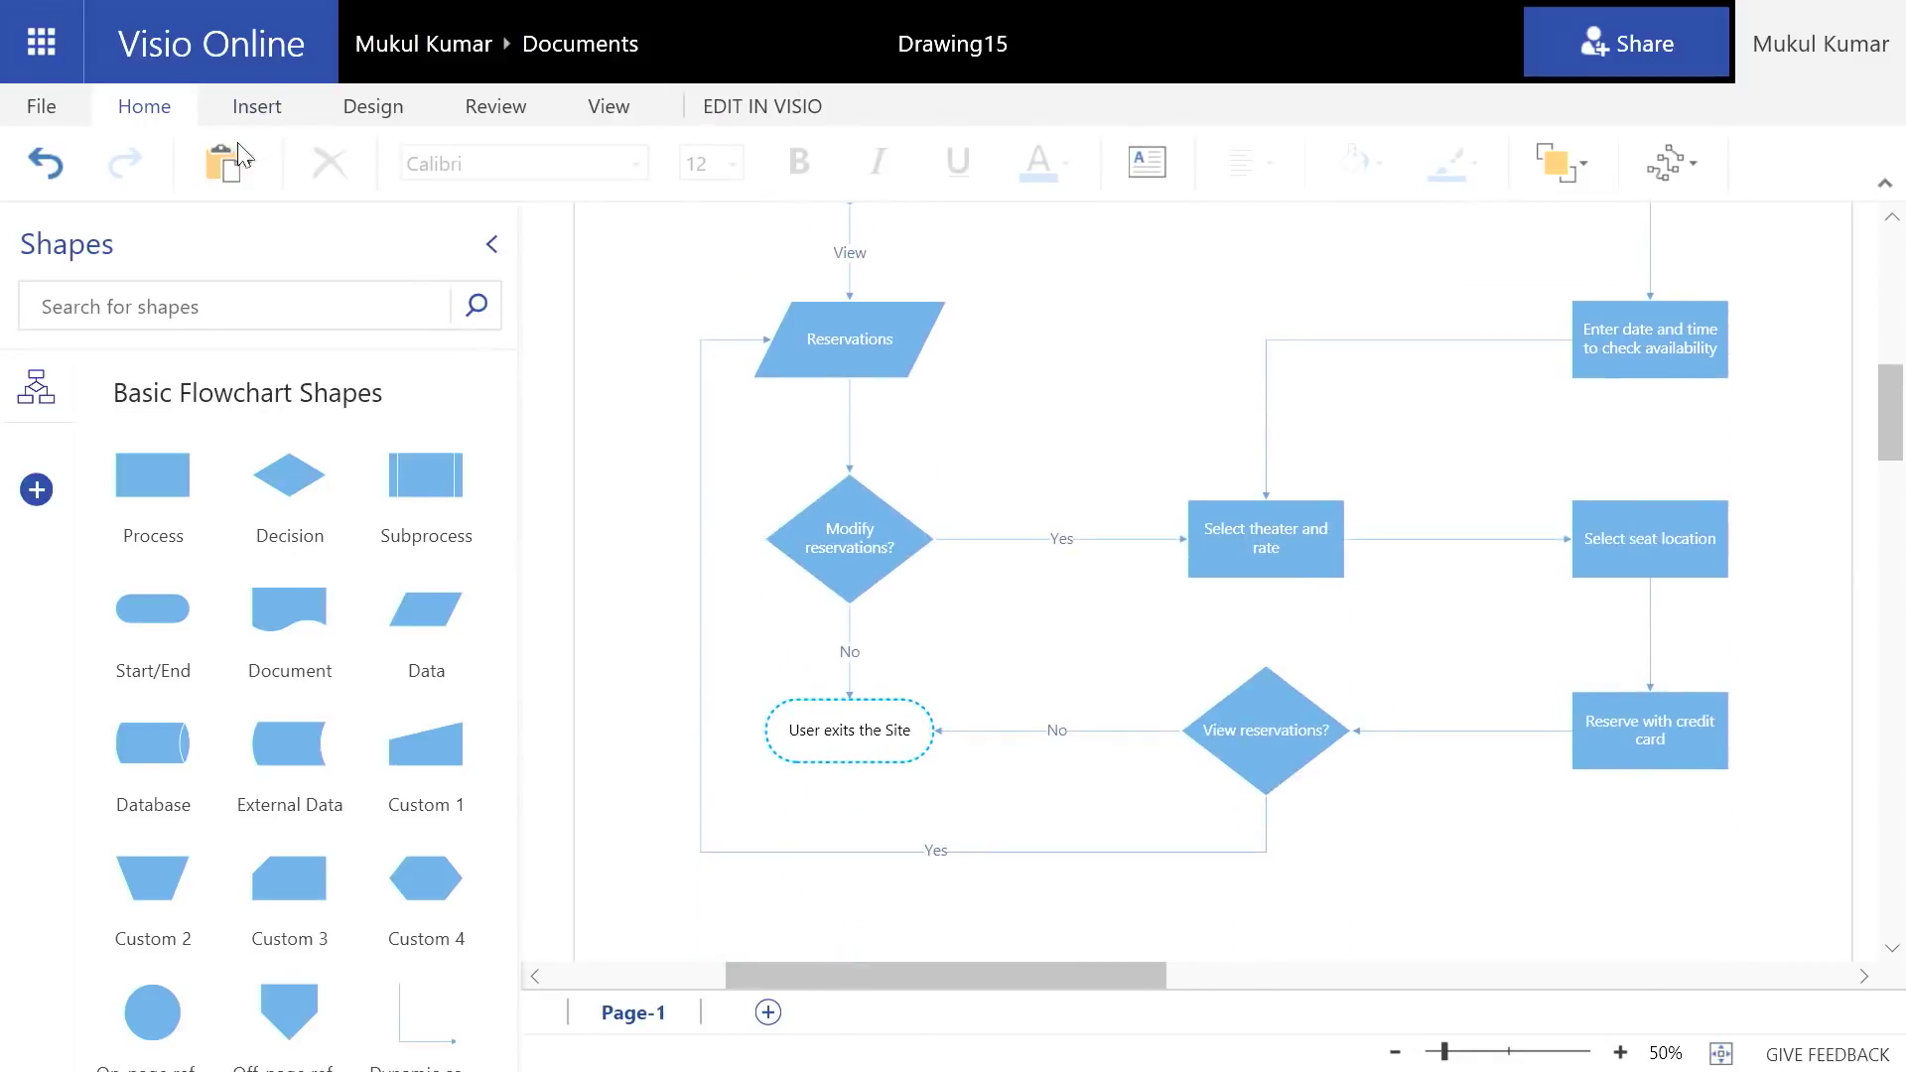
Apply the Linear theme colours from the Design tab
click(373, 107)
click(161, 162)
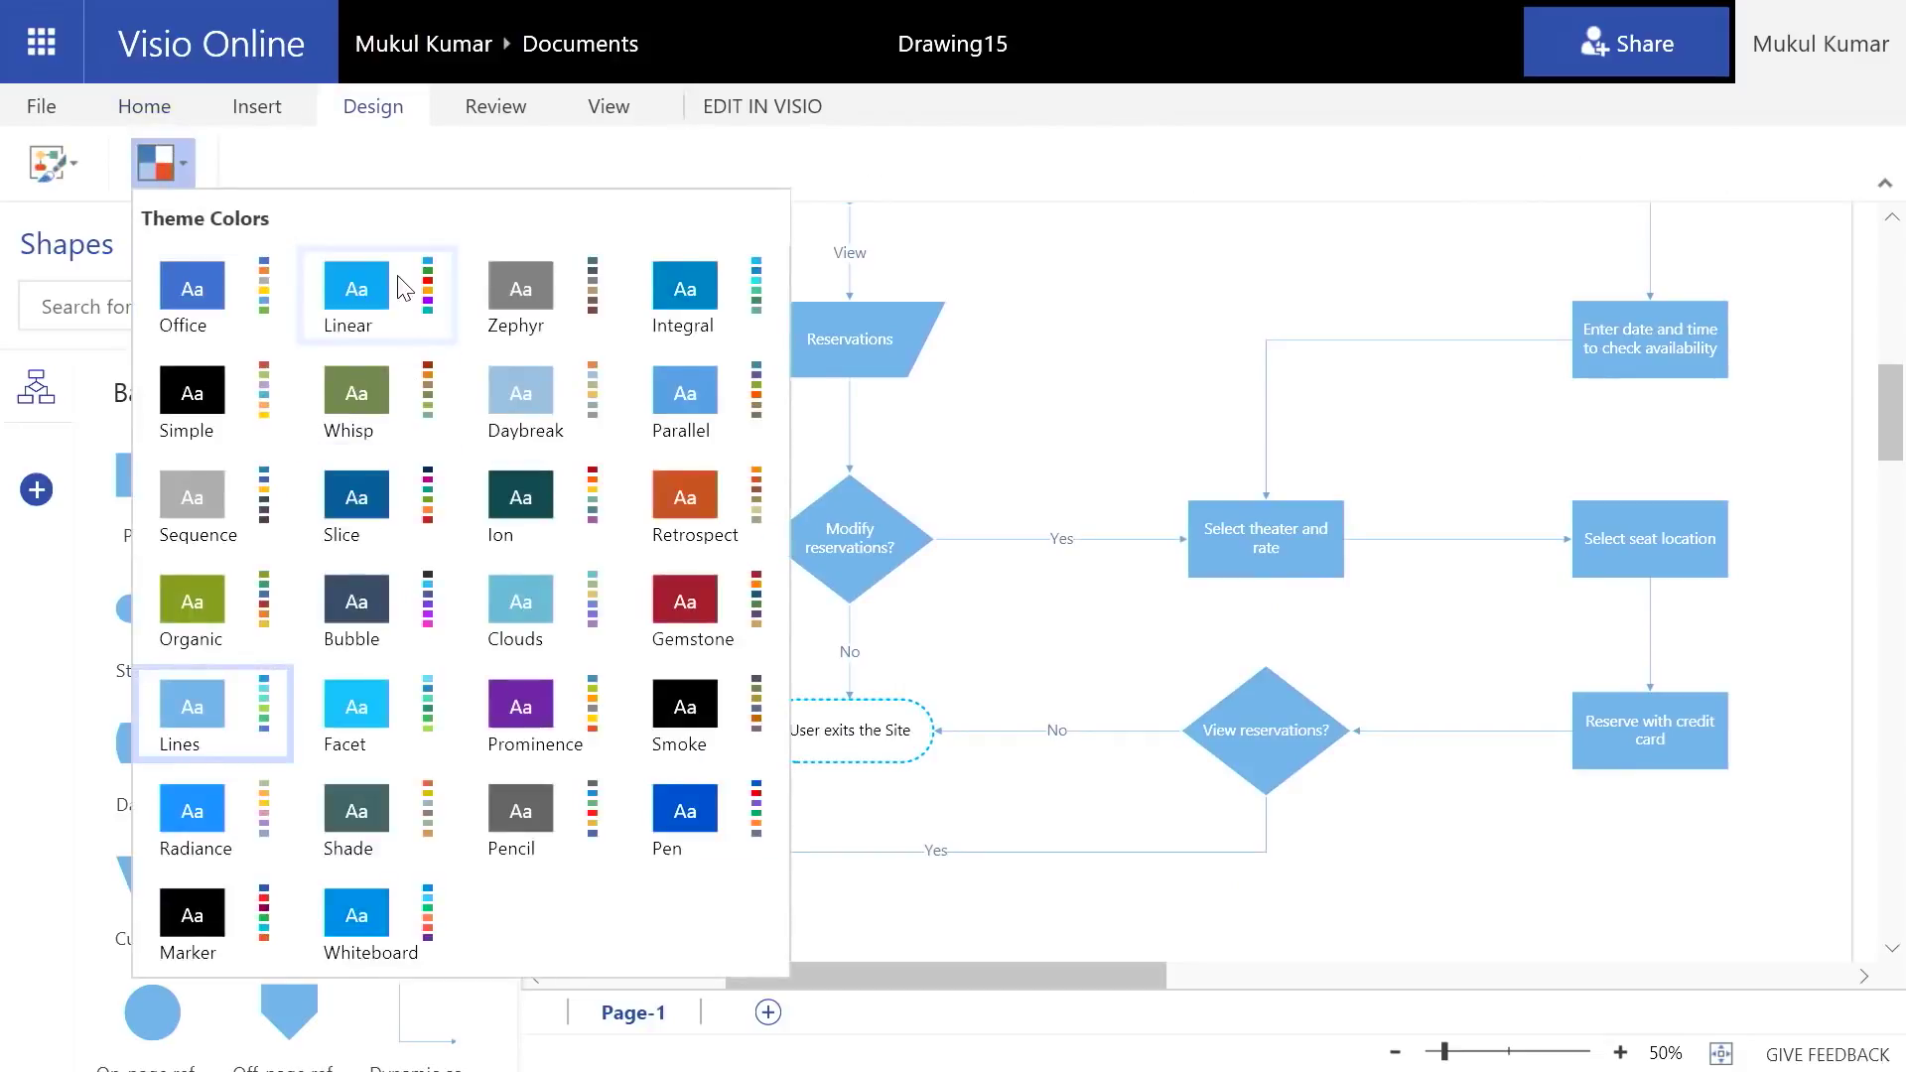
click(403, 288)
drag(1890, 407, 1901, 360)
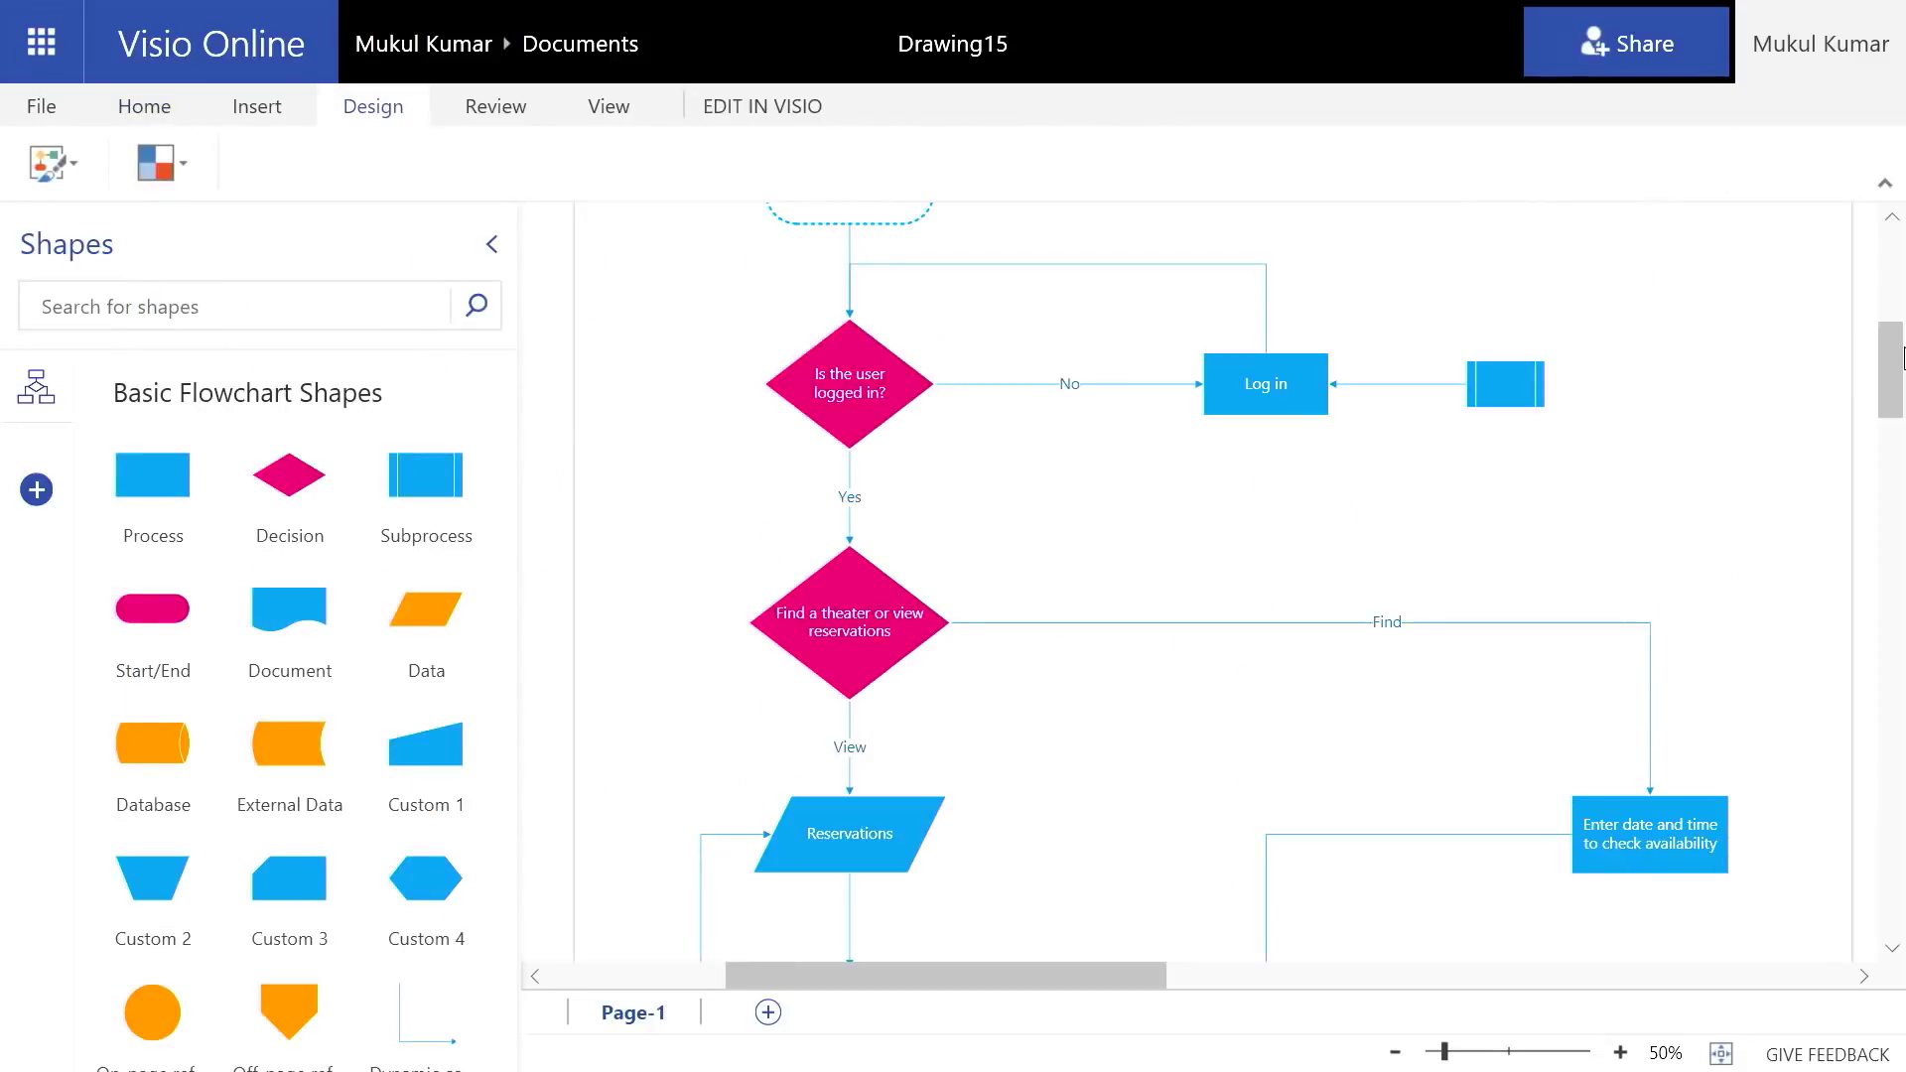
drag(1903, 288, 1898, 210)
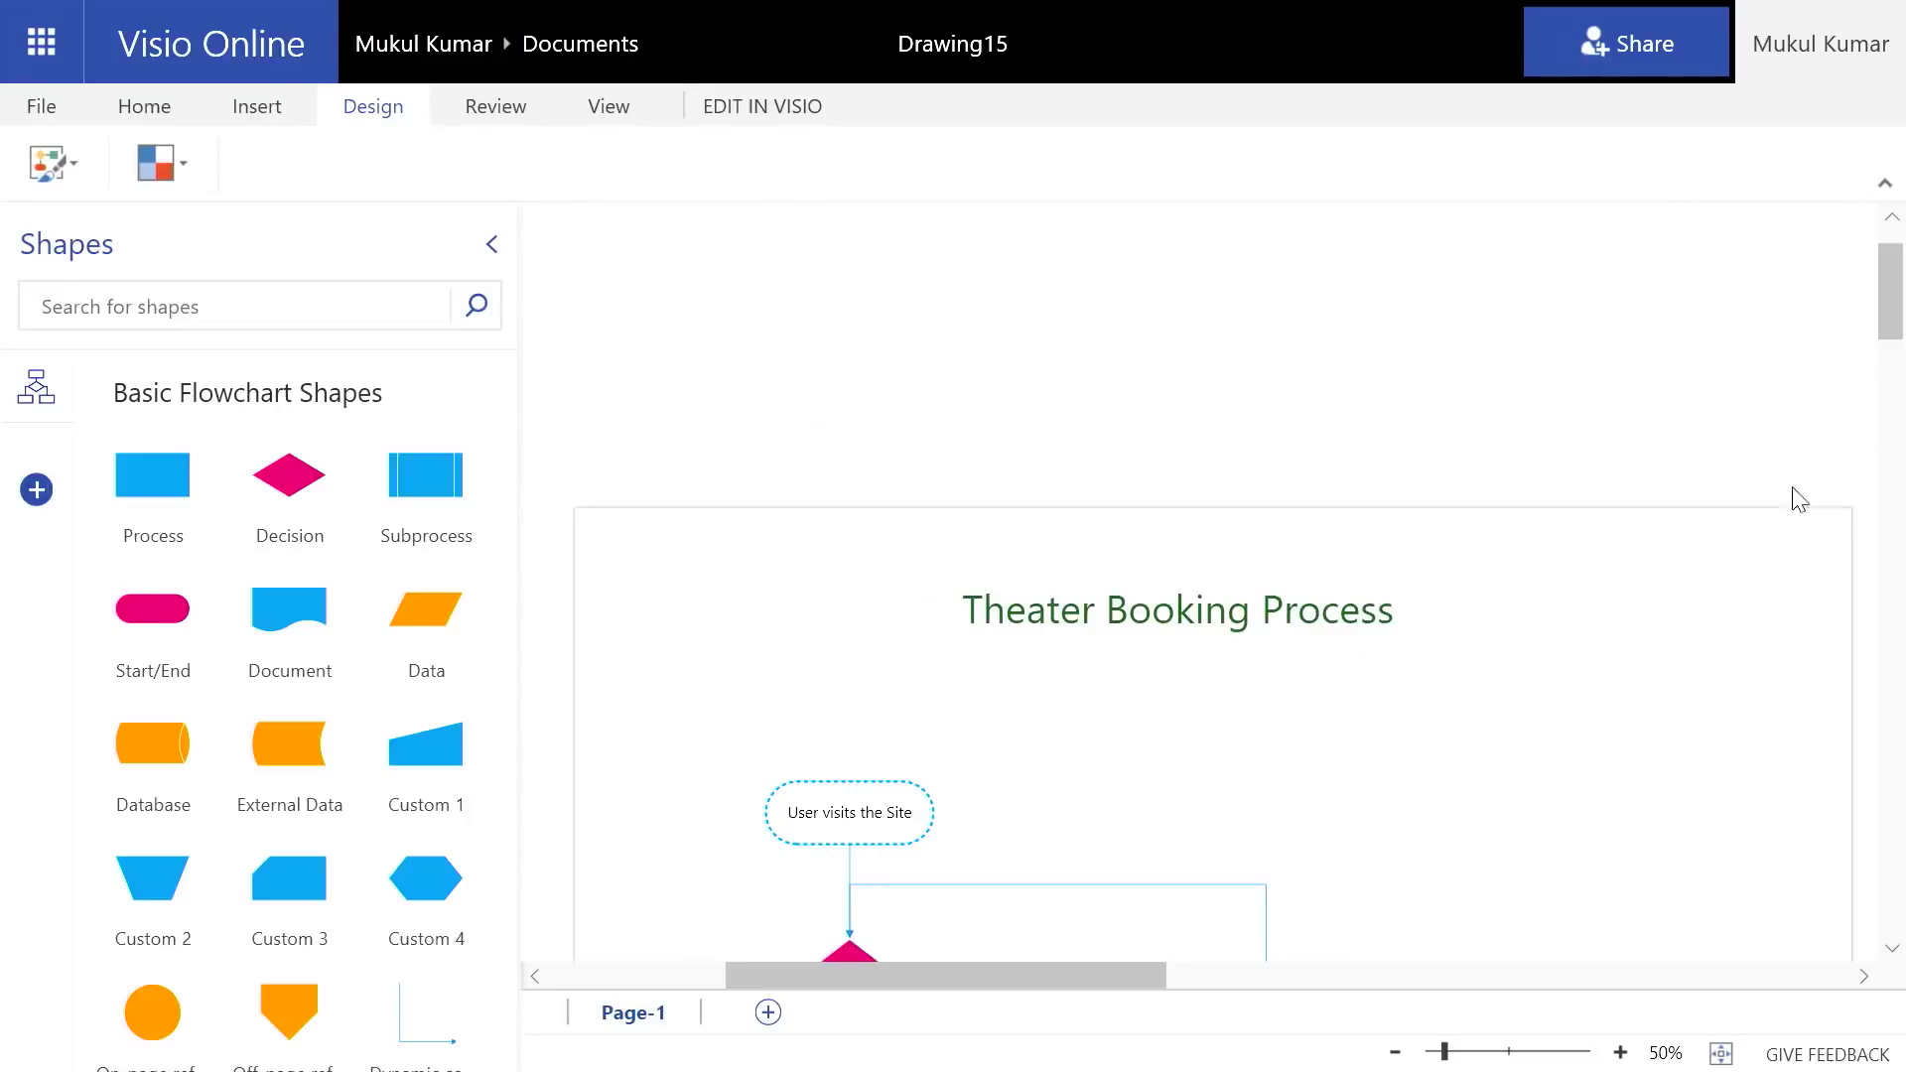
Send a colleague, chosen by name, a view-and-edit sharing link to Drawing15
click(1638, 58)
text(Jeremy Chapman (OFFICE IT PRO)
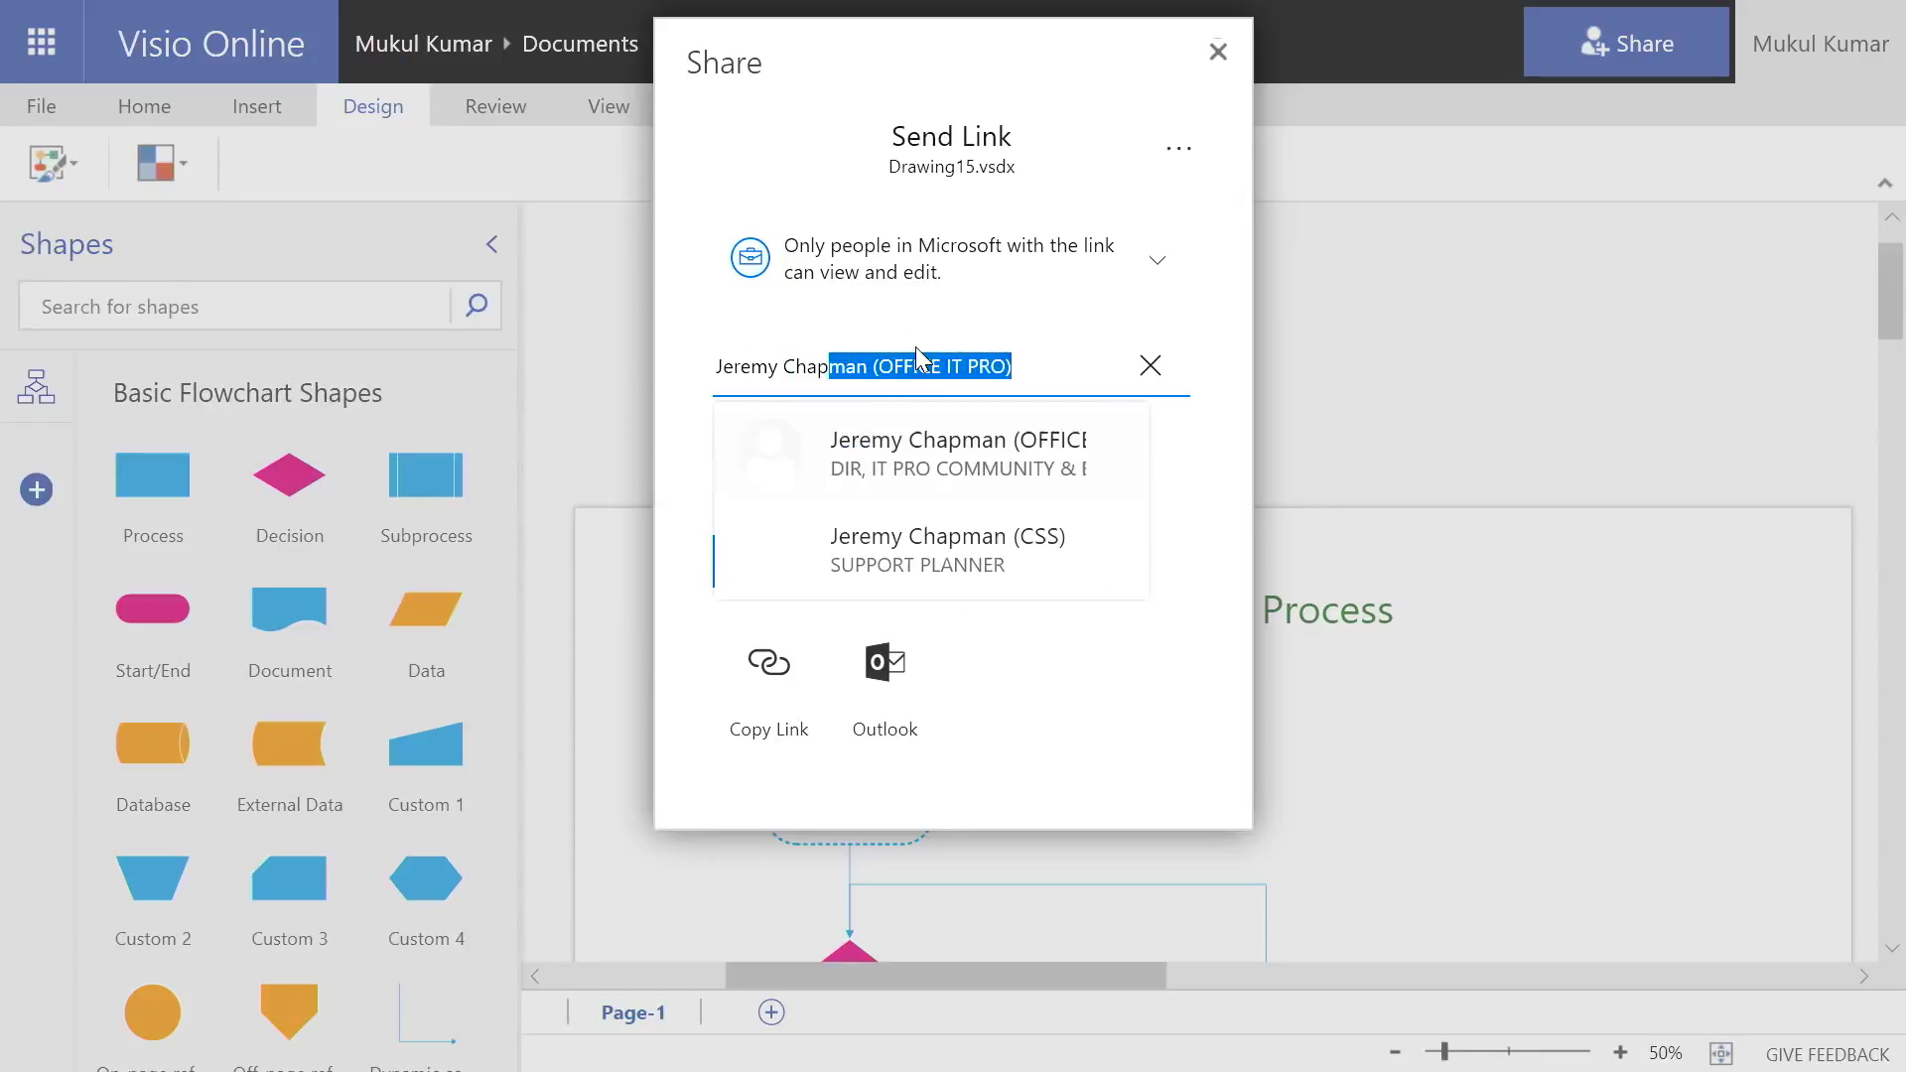
key(Return)
click(837, 648)
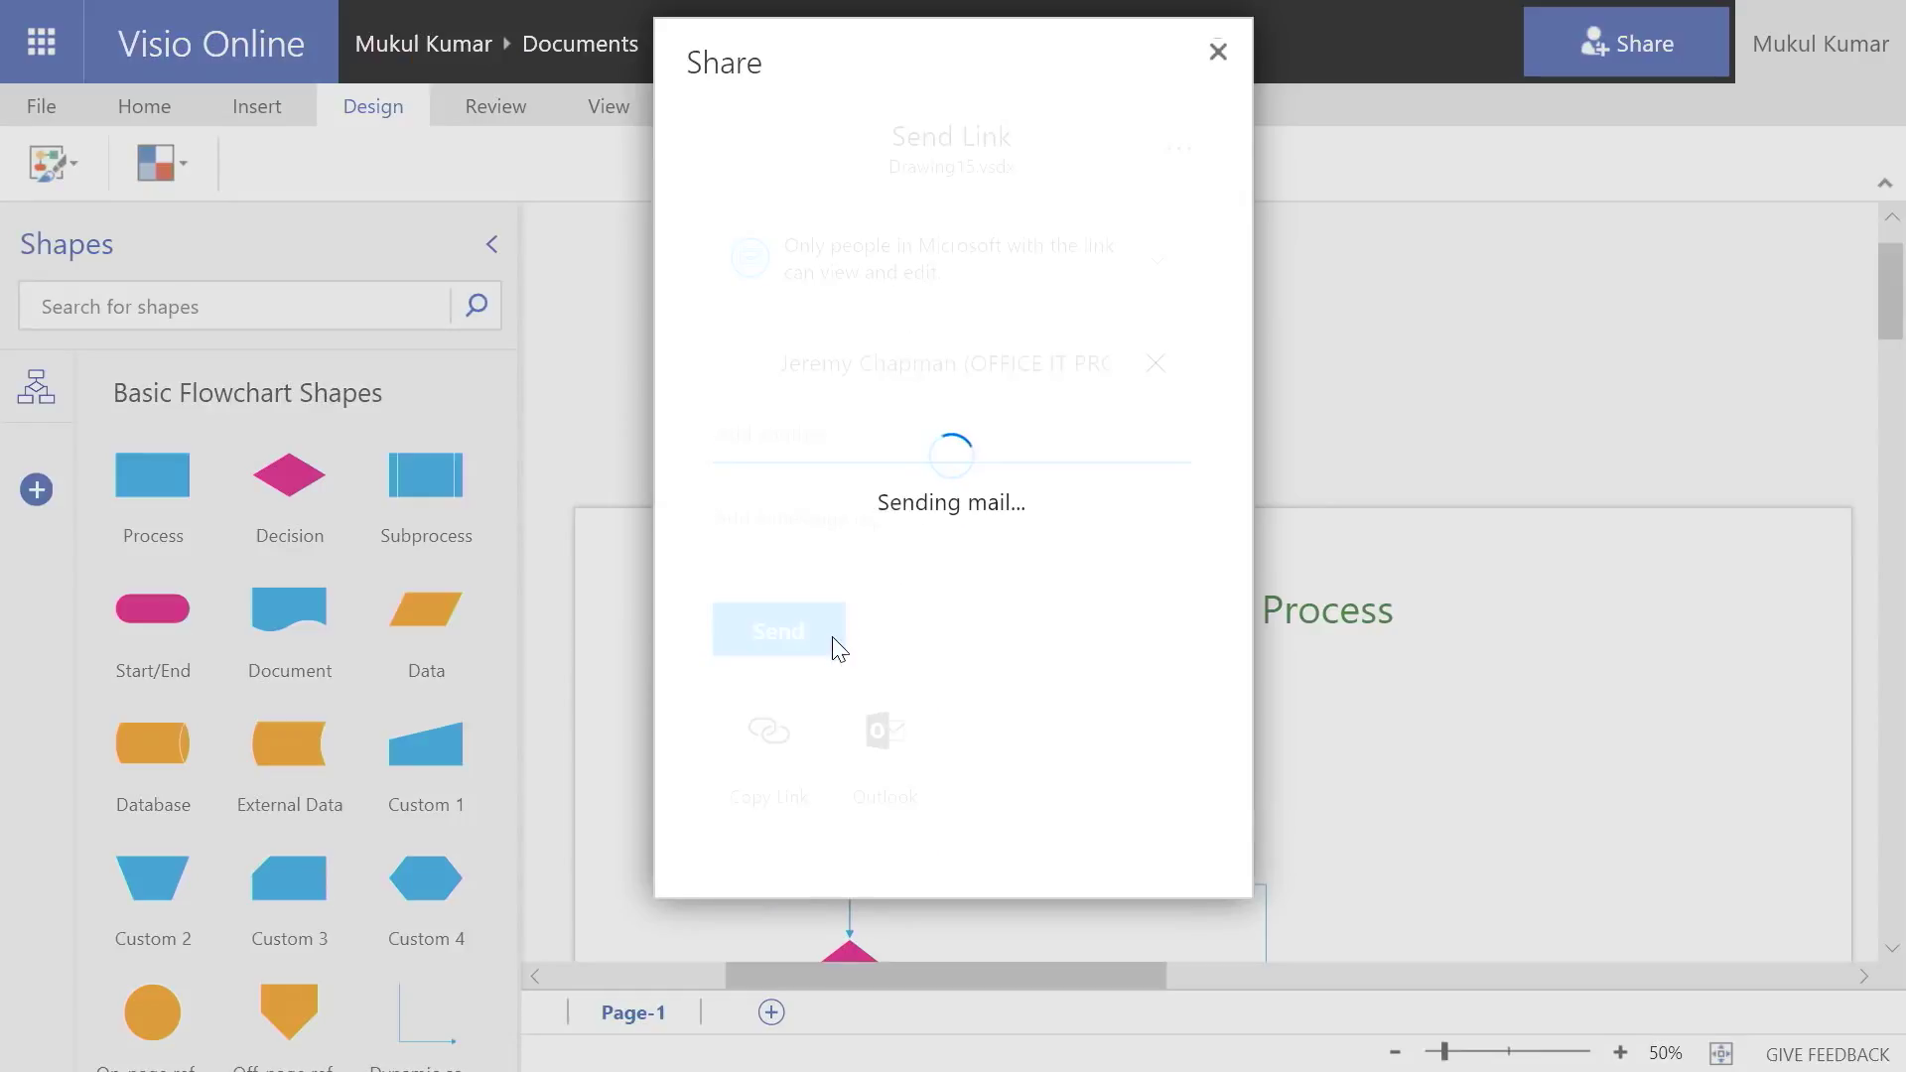
click(1216, 375)
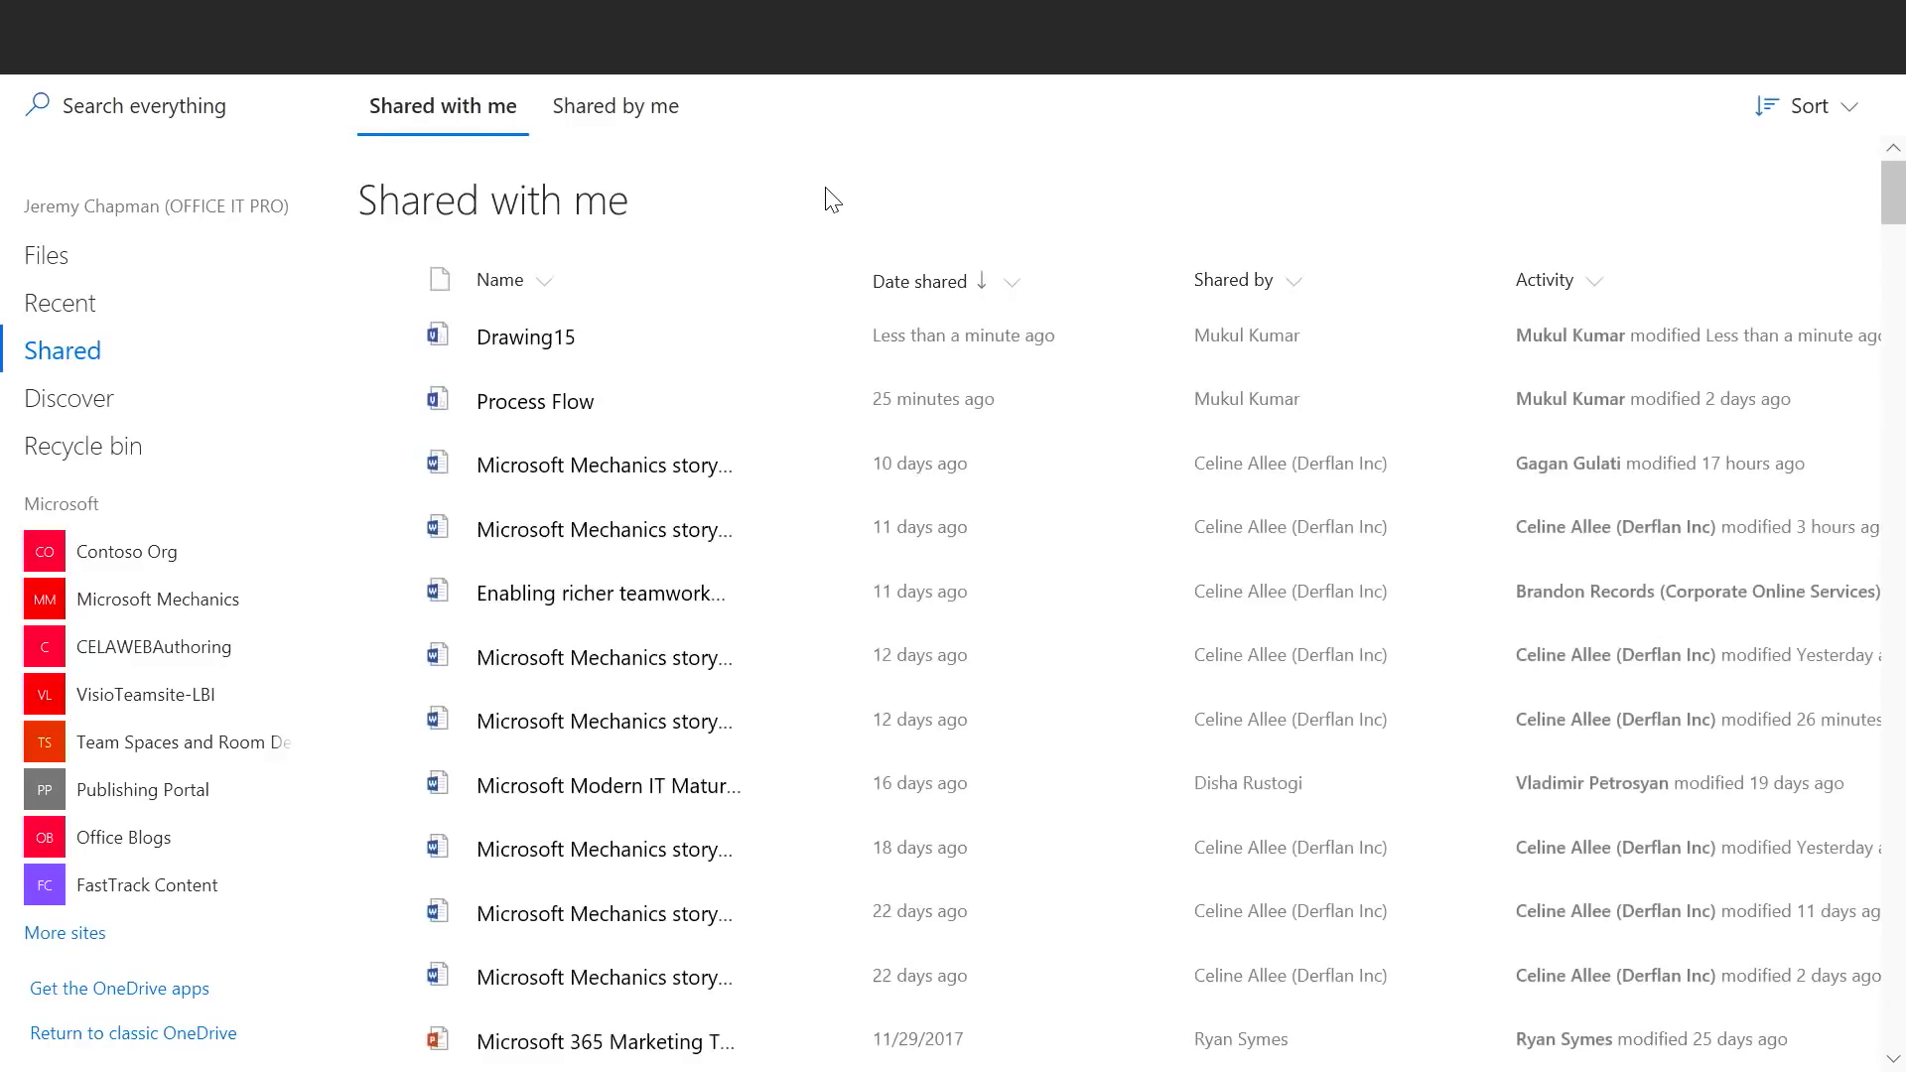
Open Drawing15 from OneDrive's Shared with me list in Visio Online
click(513, 343)
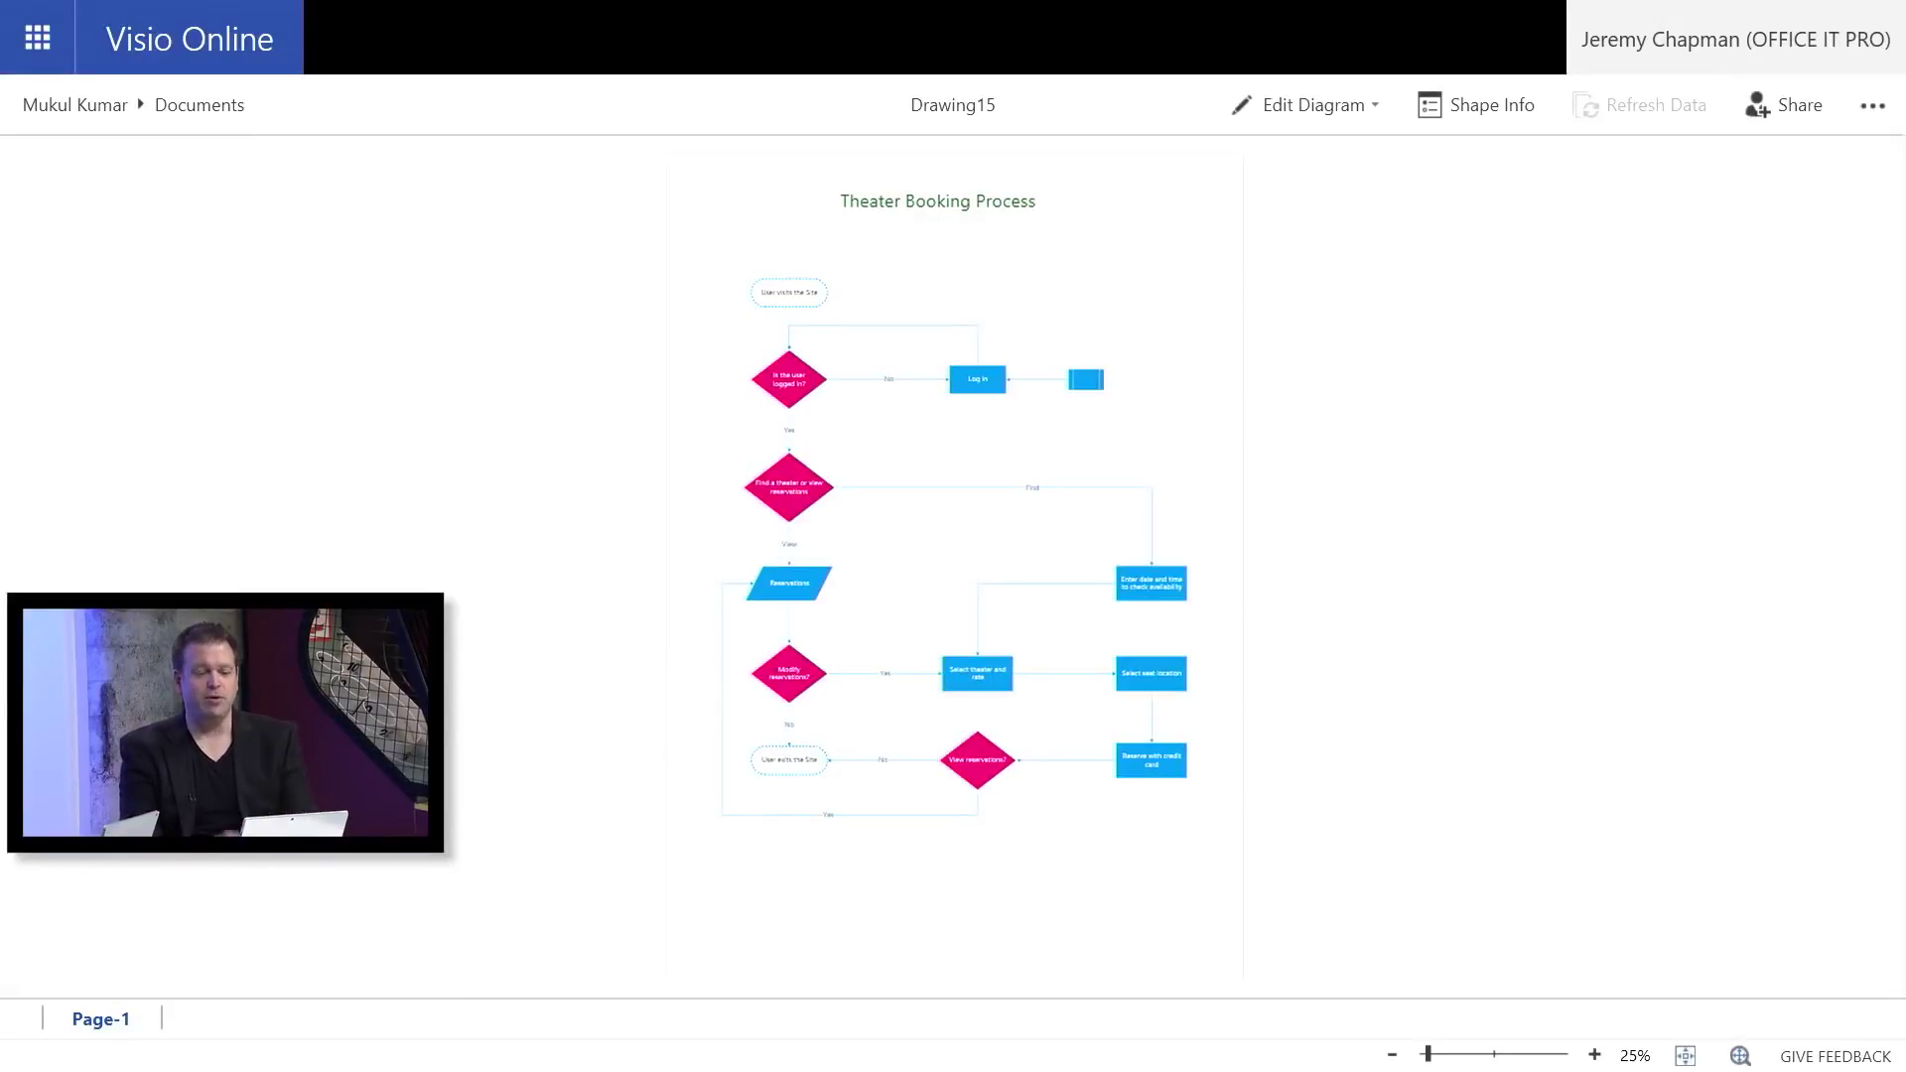
Copy a view-and-edit link to Drawing15.vsdx and close the Share dialog
click(1781, 103)
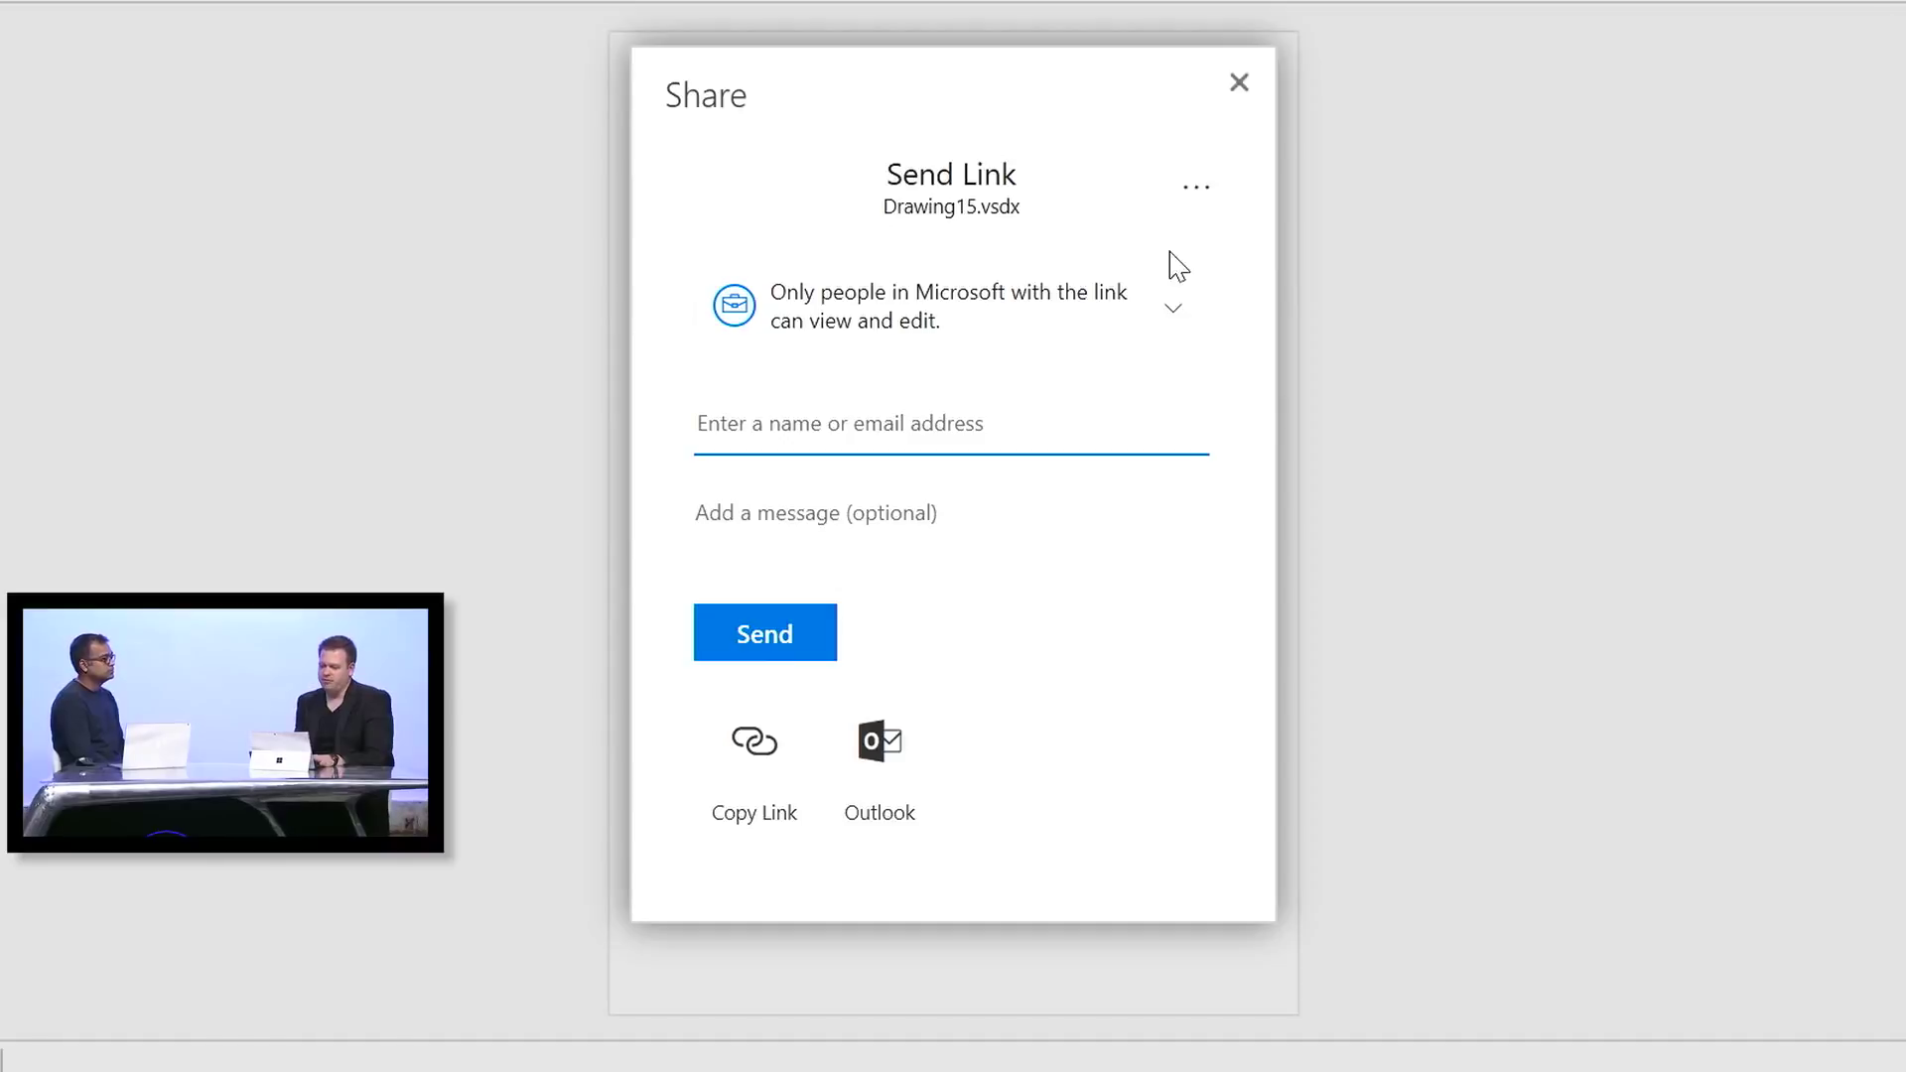
click(749, 746)
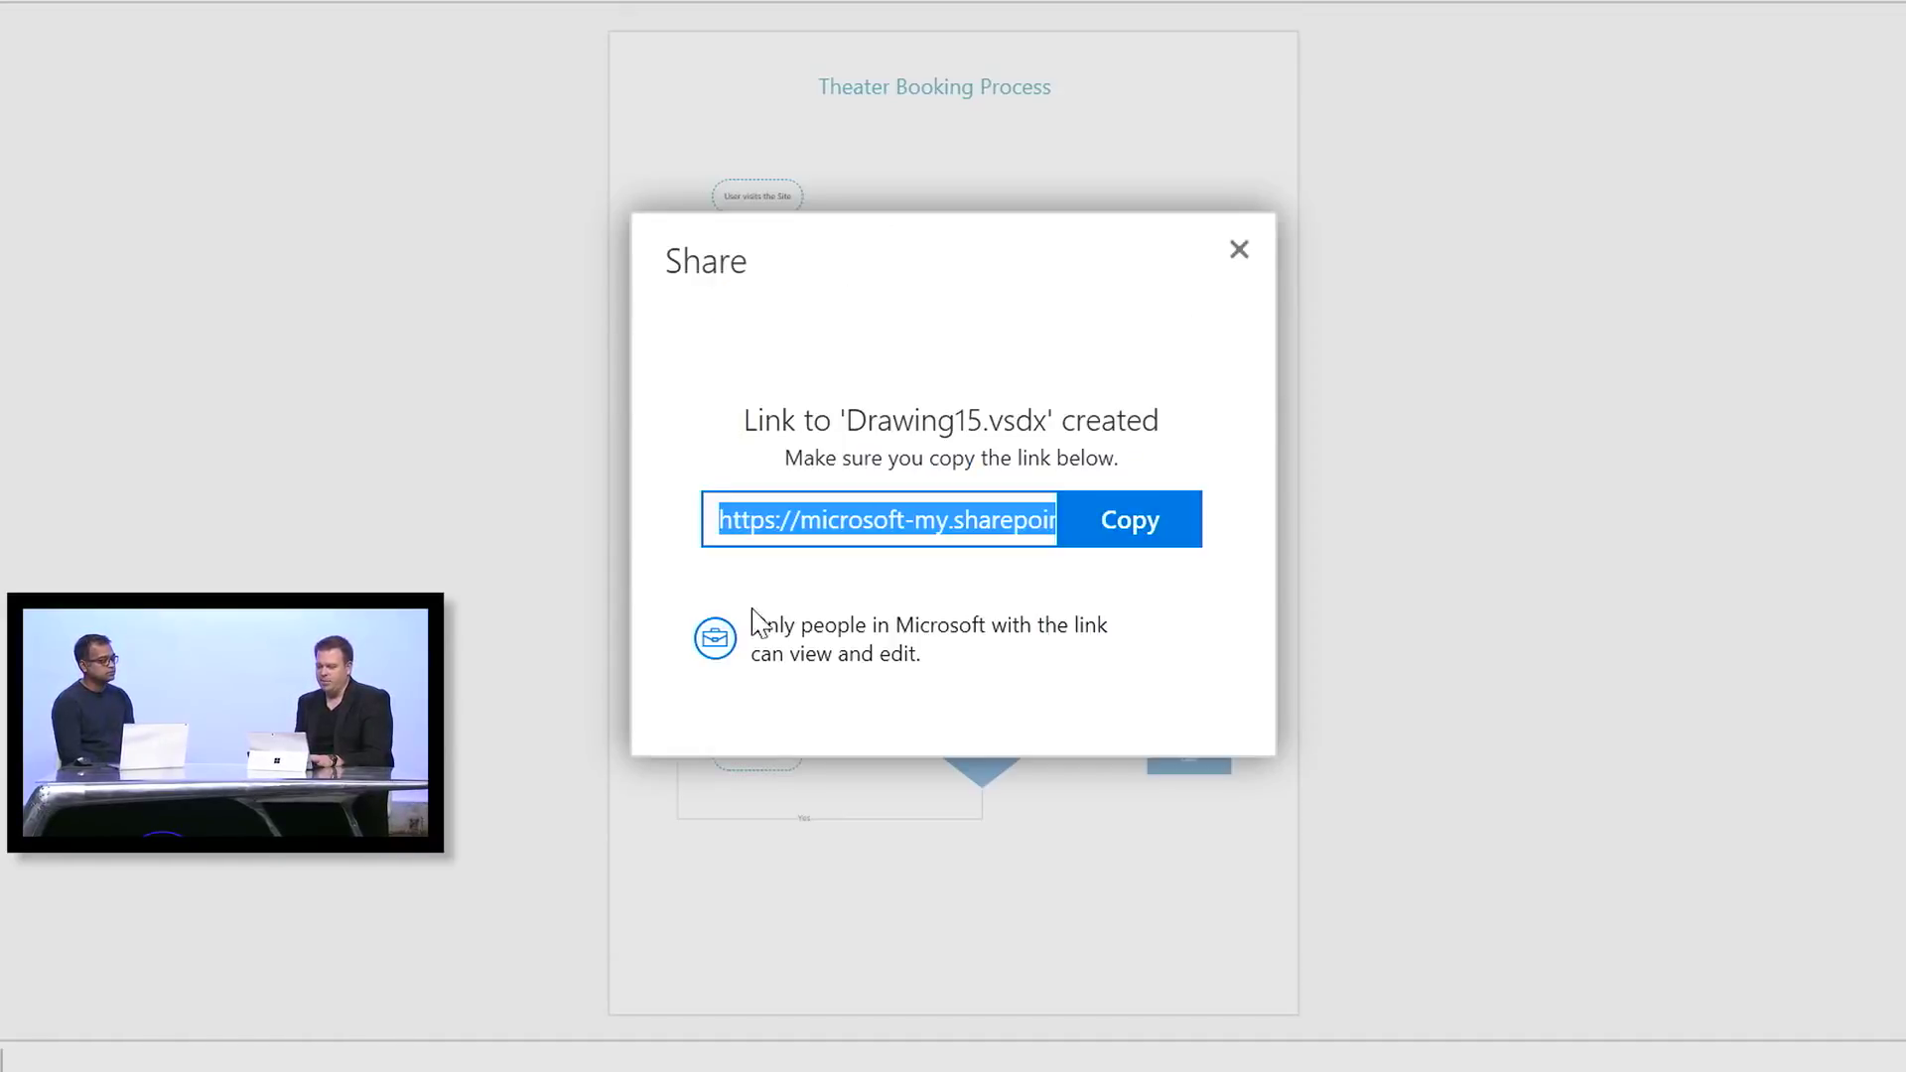
click(1130, 531)
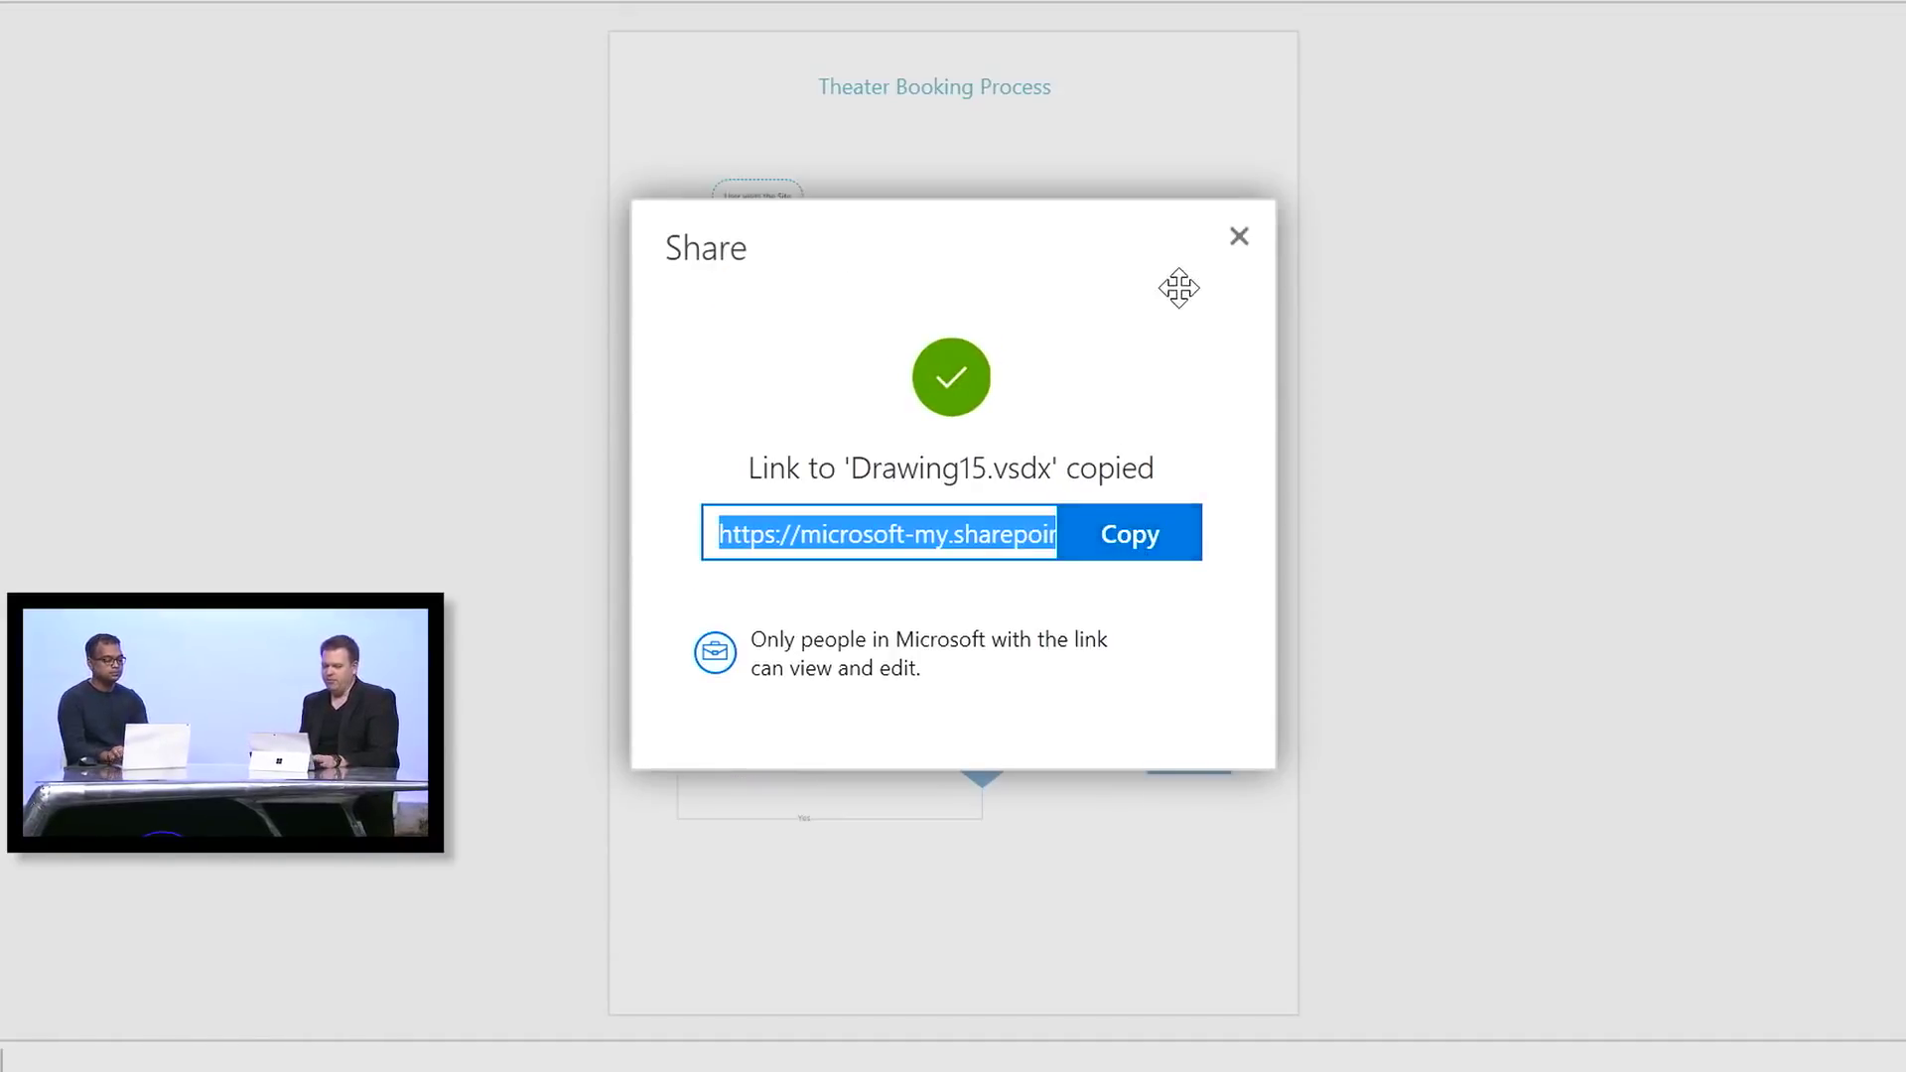
click(1237, 238)
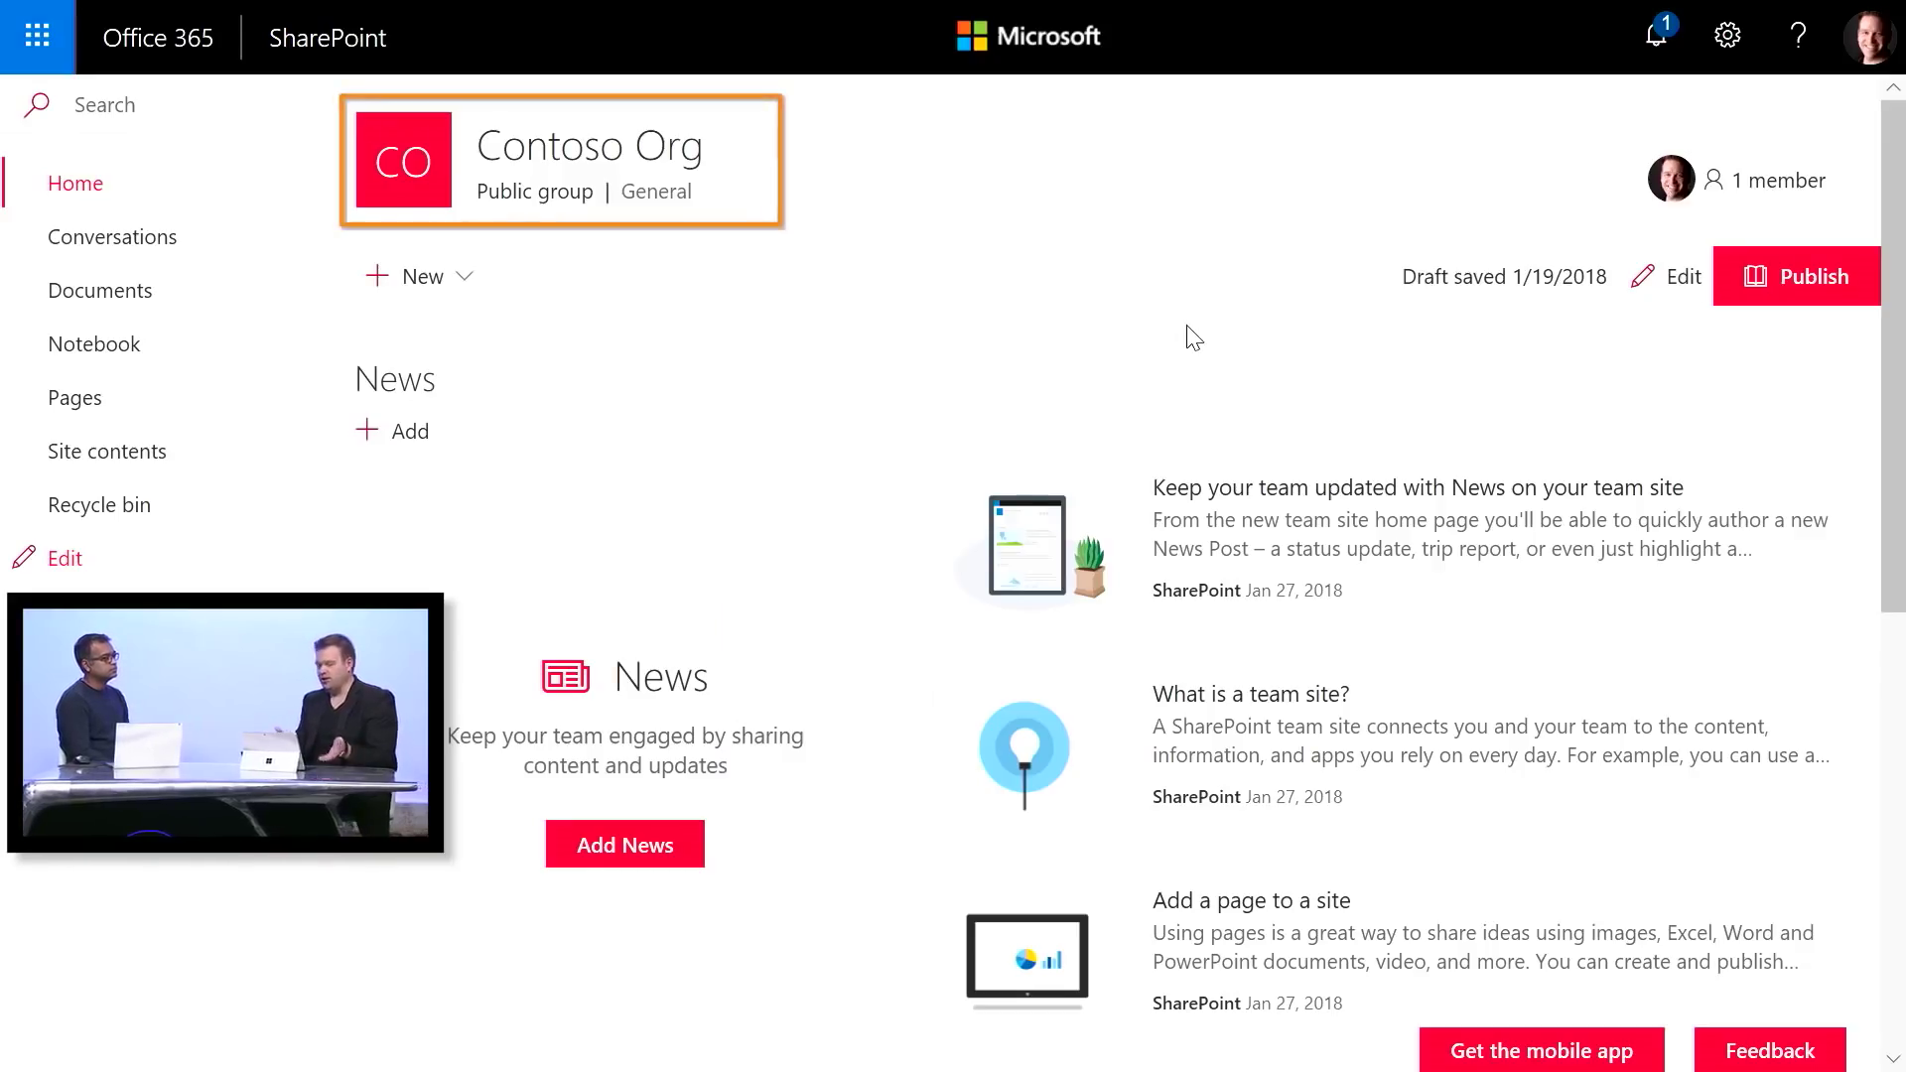
Add a File viewer web part to the home page between the news and Activity sections
click(1676, 286)
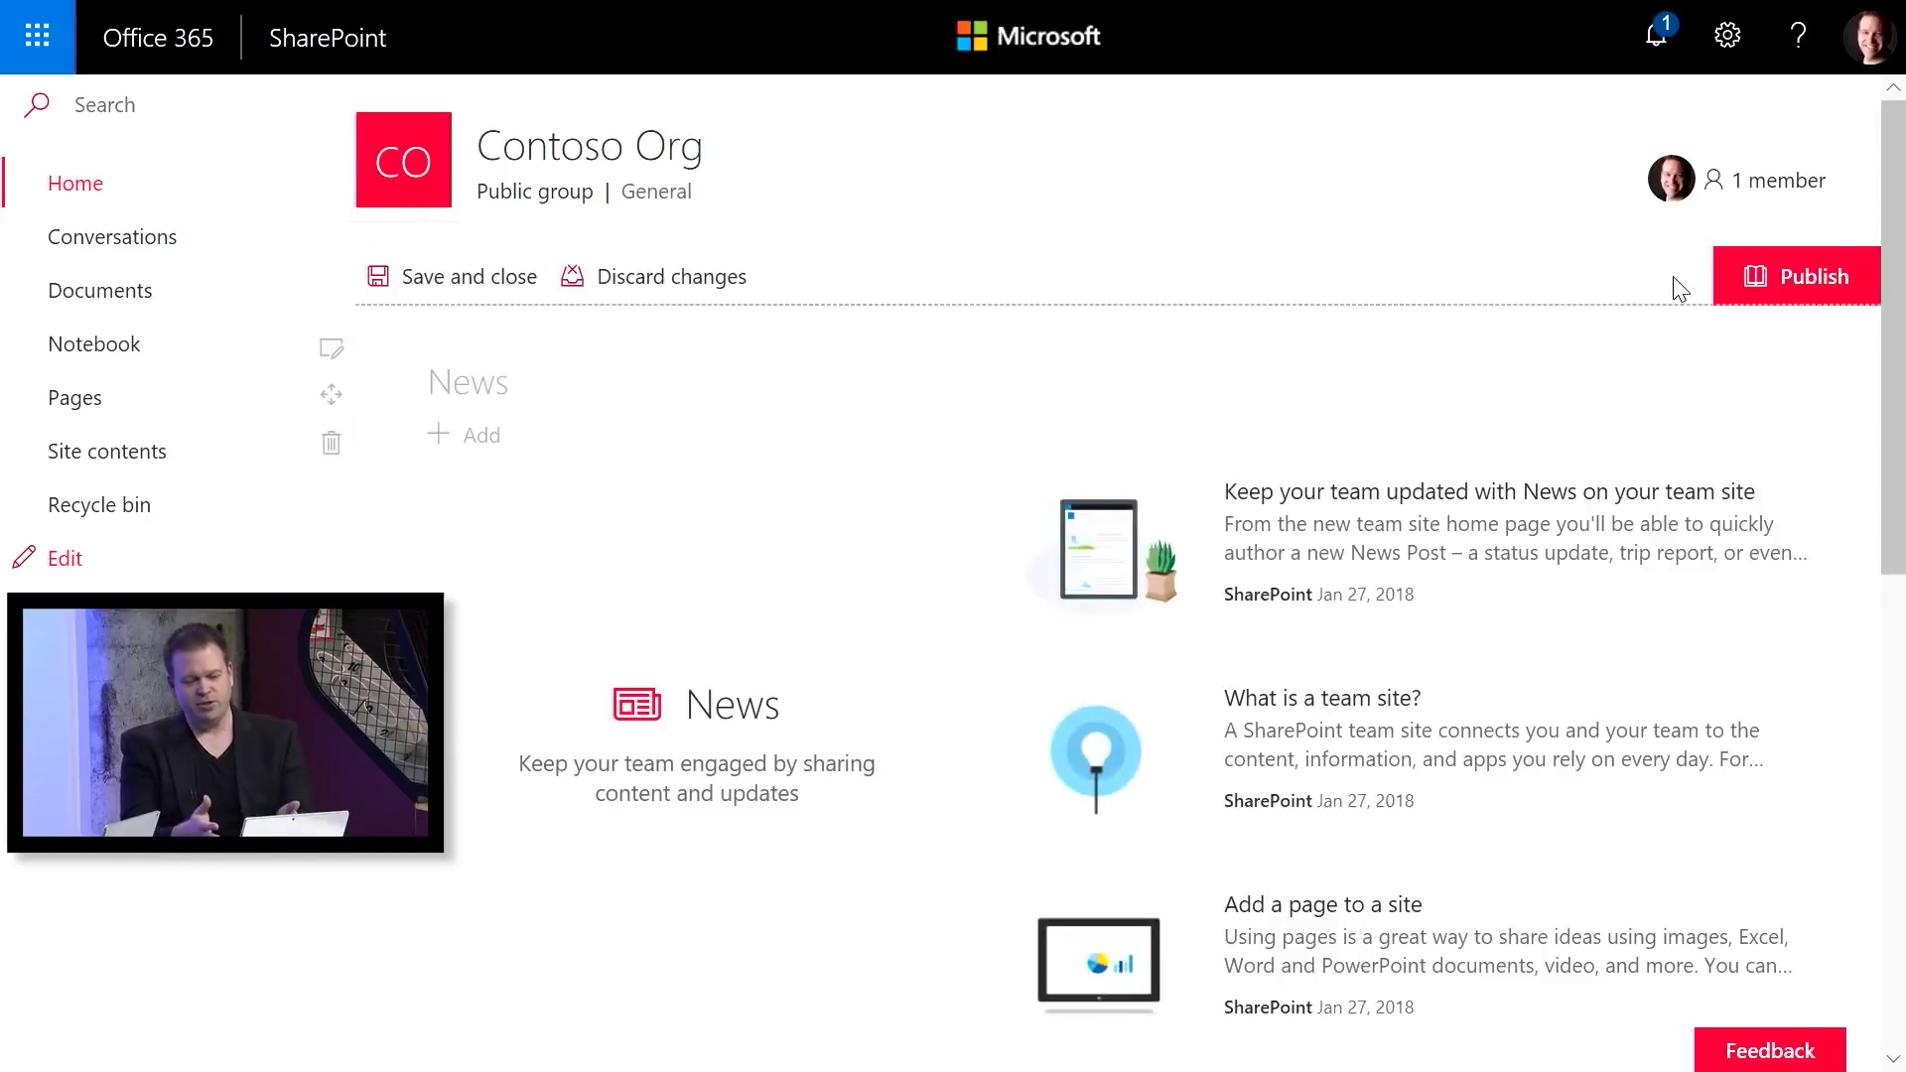
scroll(1678, 288, down, 6)
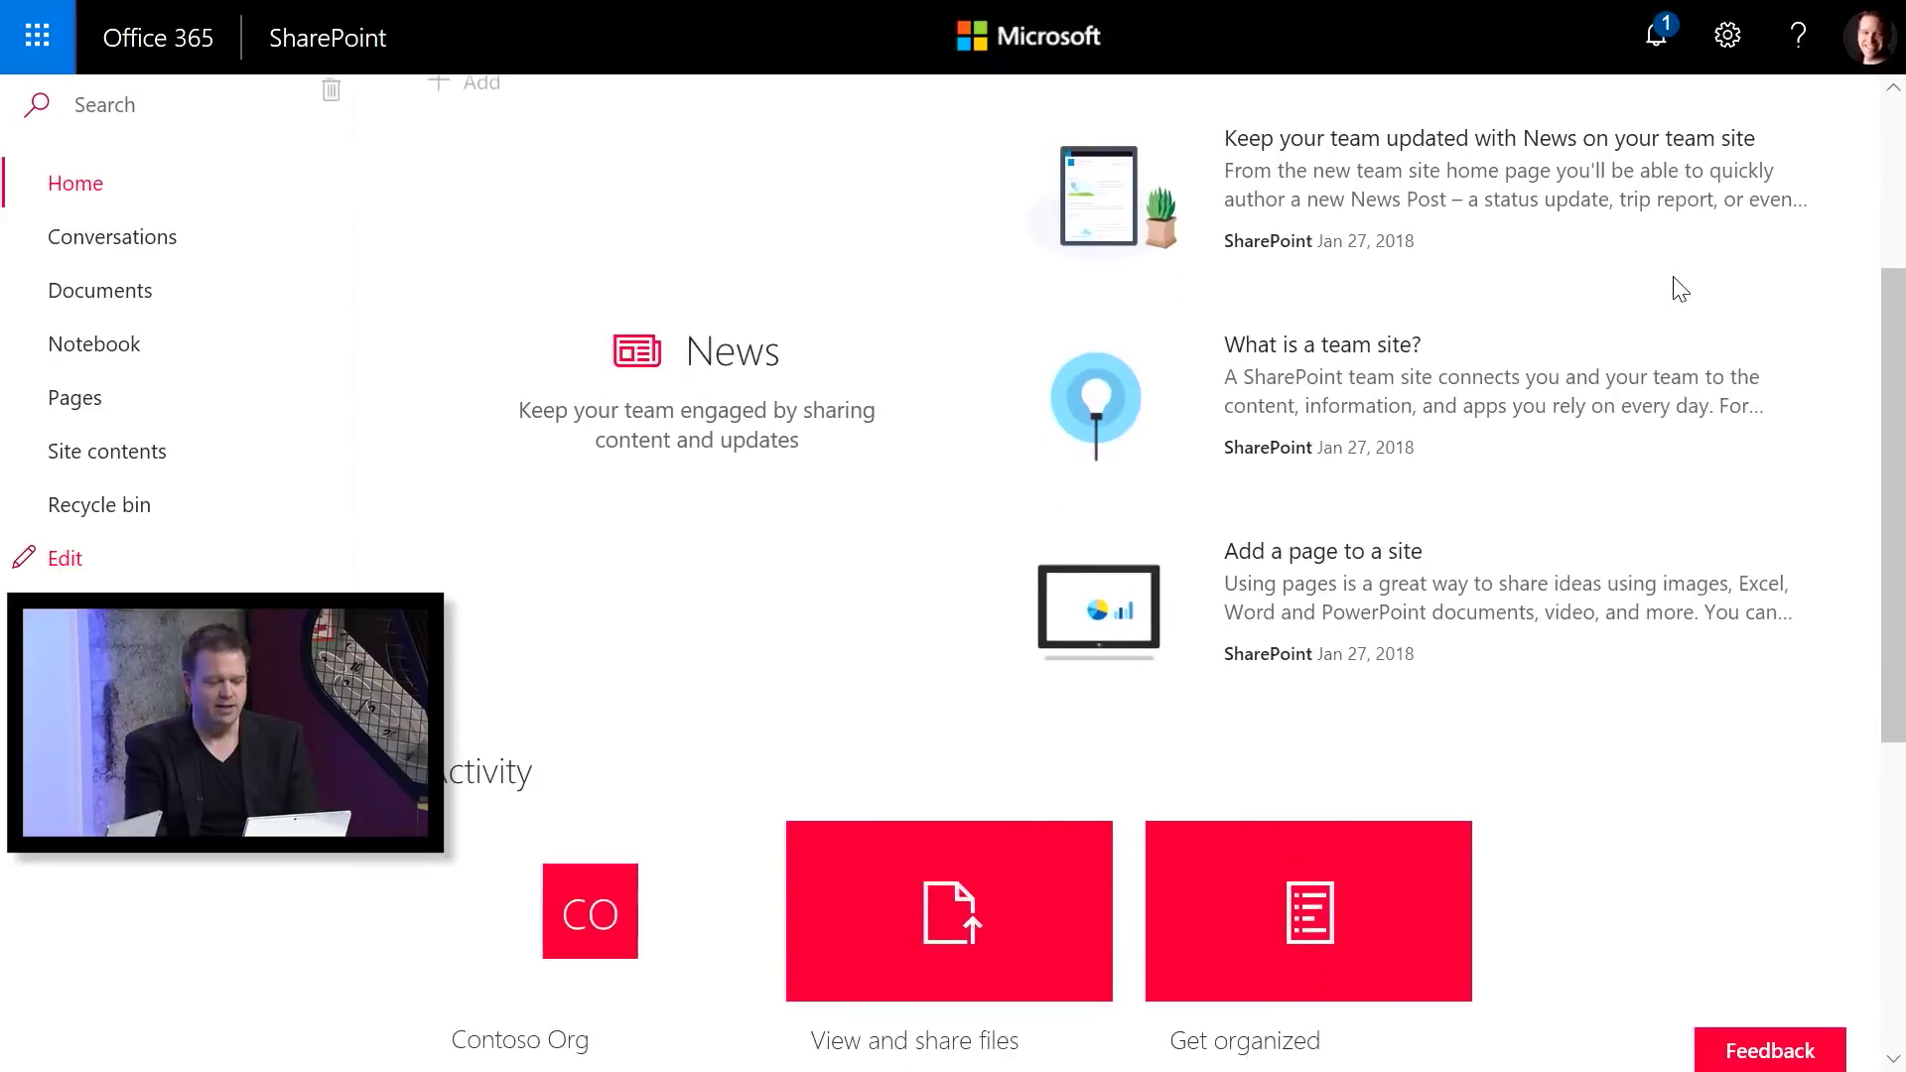
scroll(1680, 288, down, 1)
mouse_move(1128, 353)
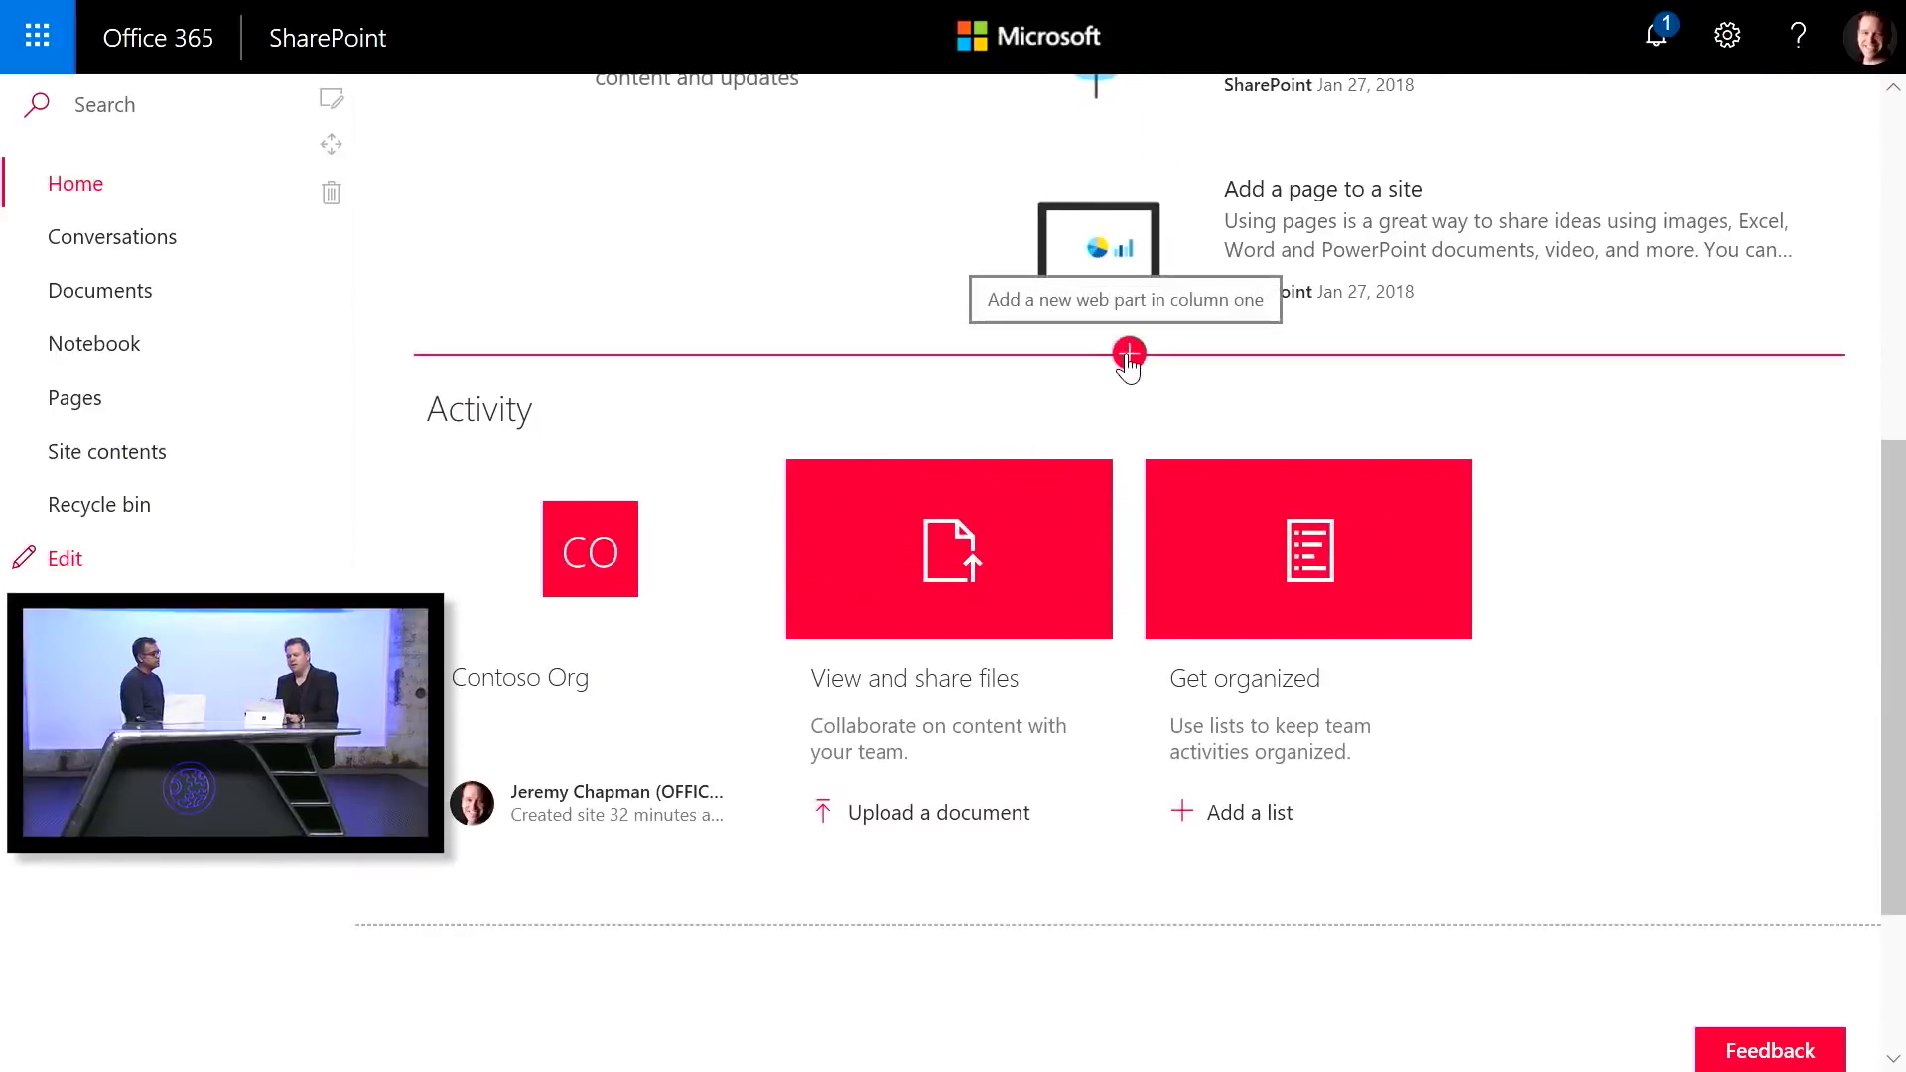
click(1128, 355)
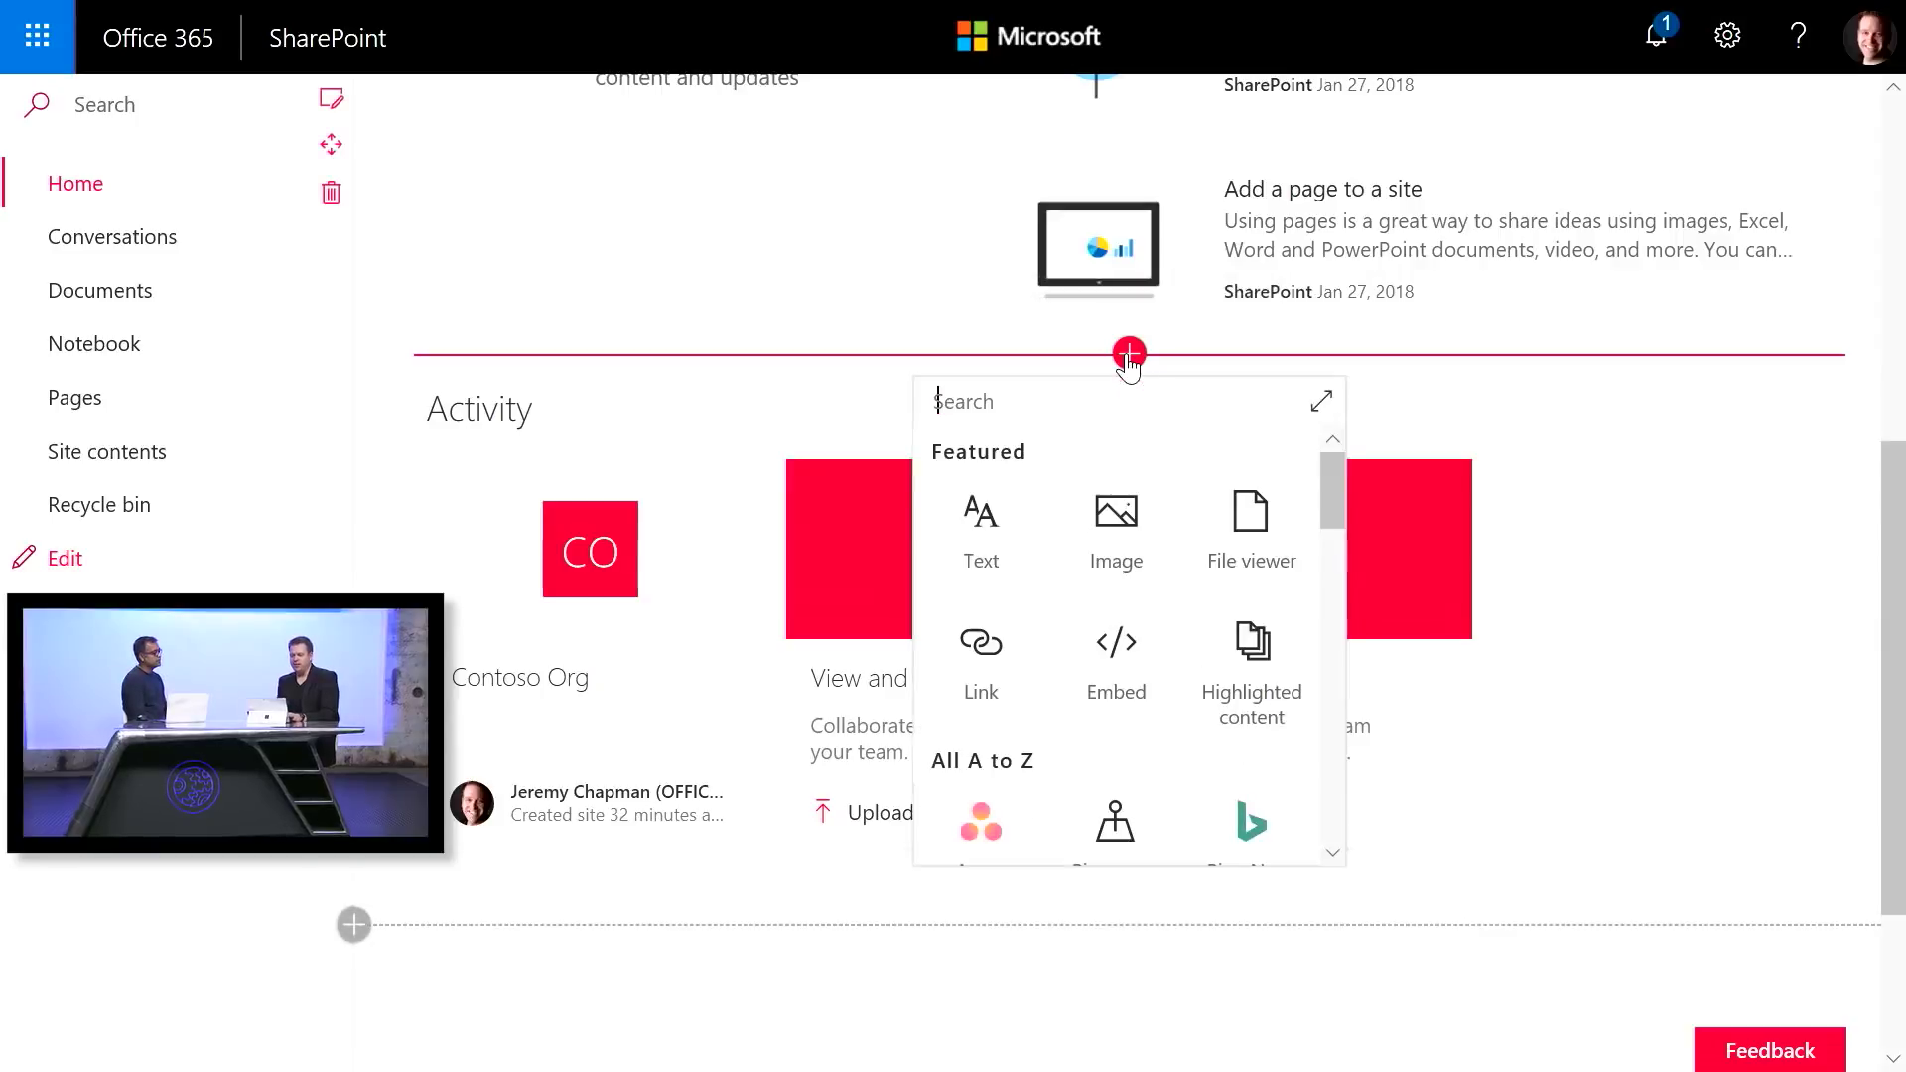
click(1322, 401)
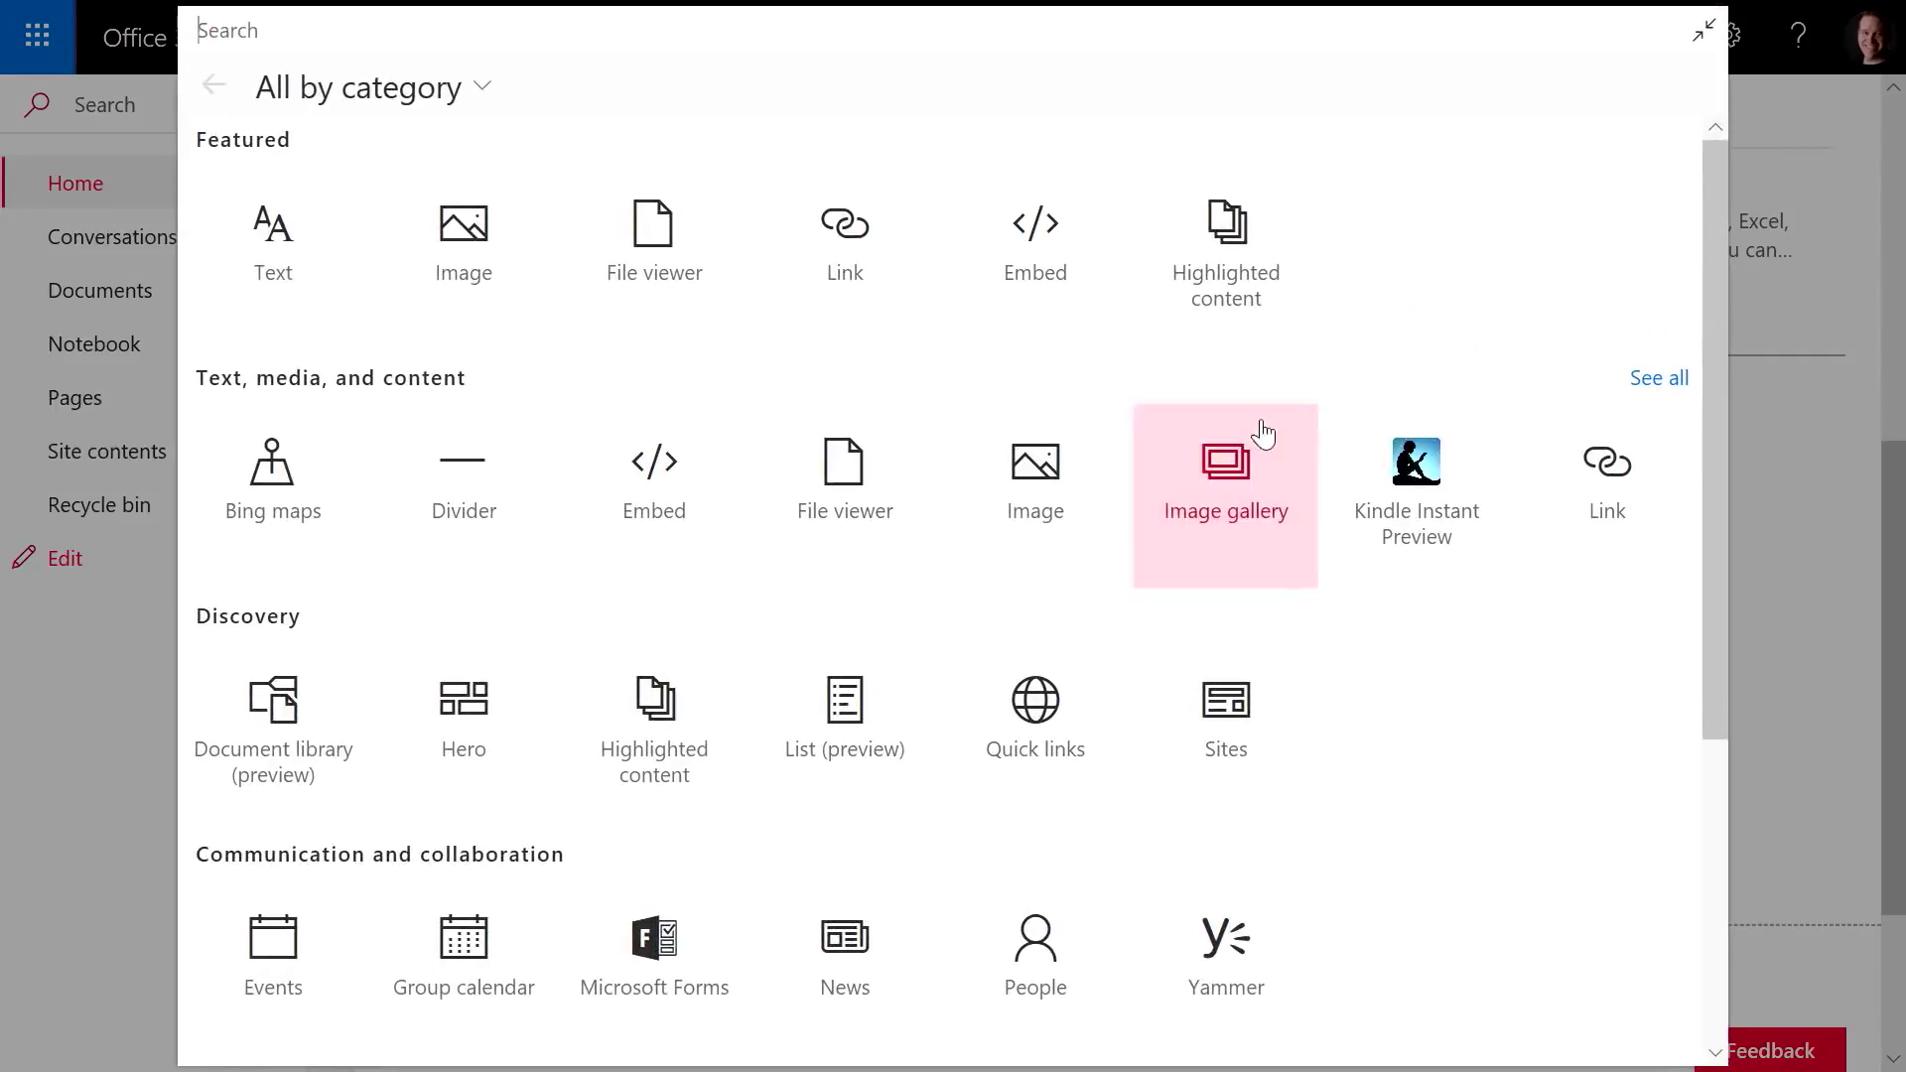
click(849, 476)
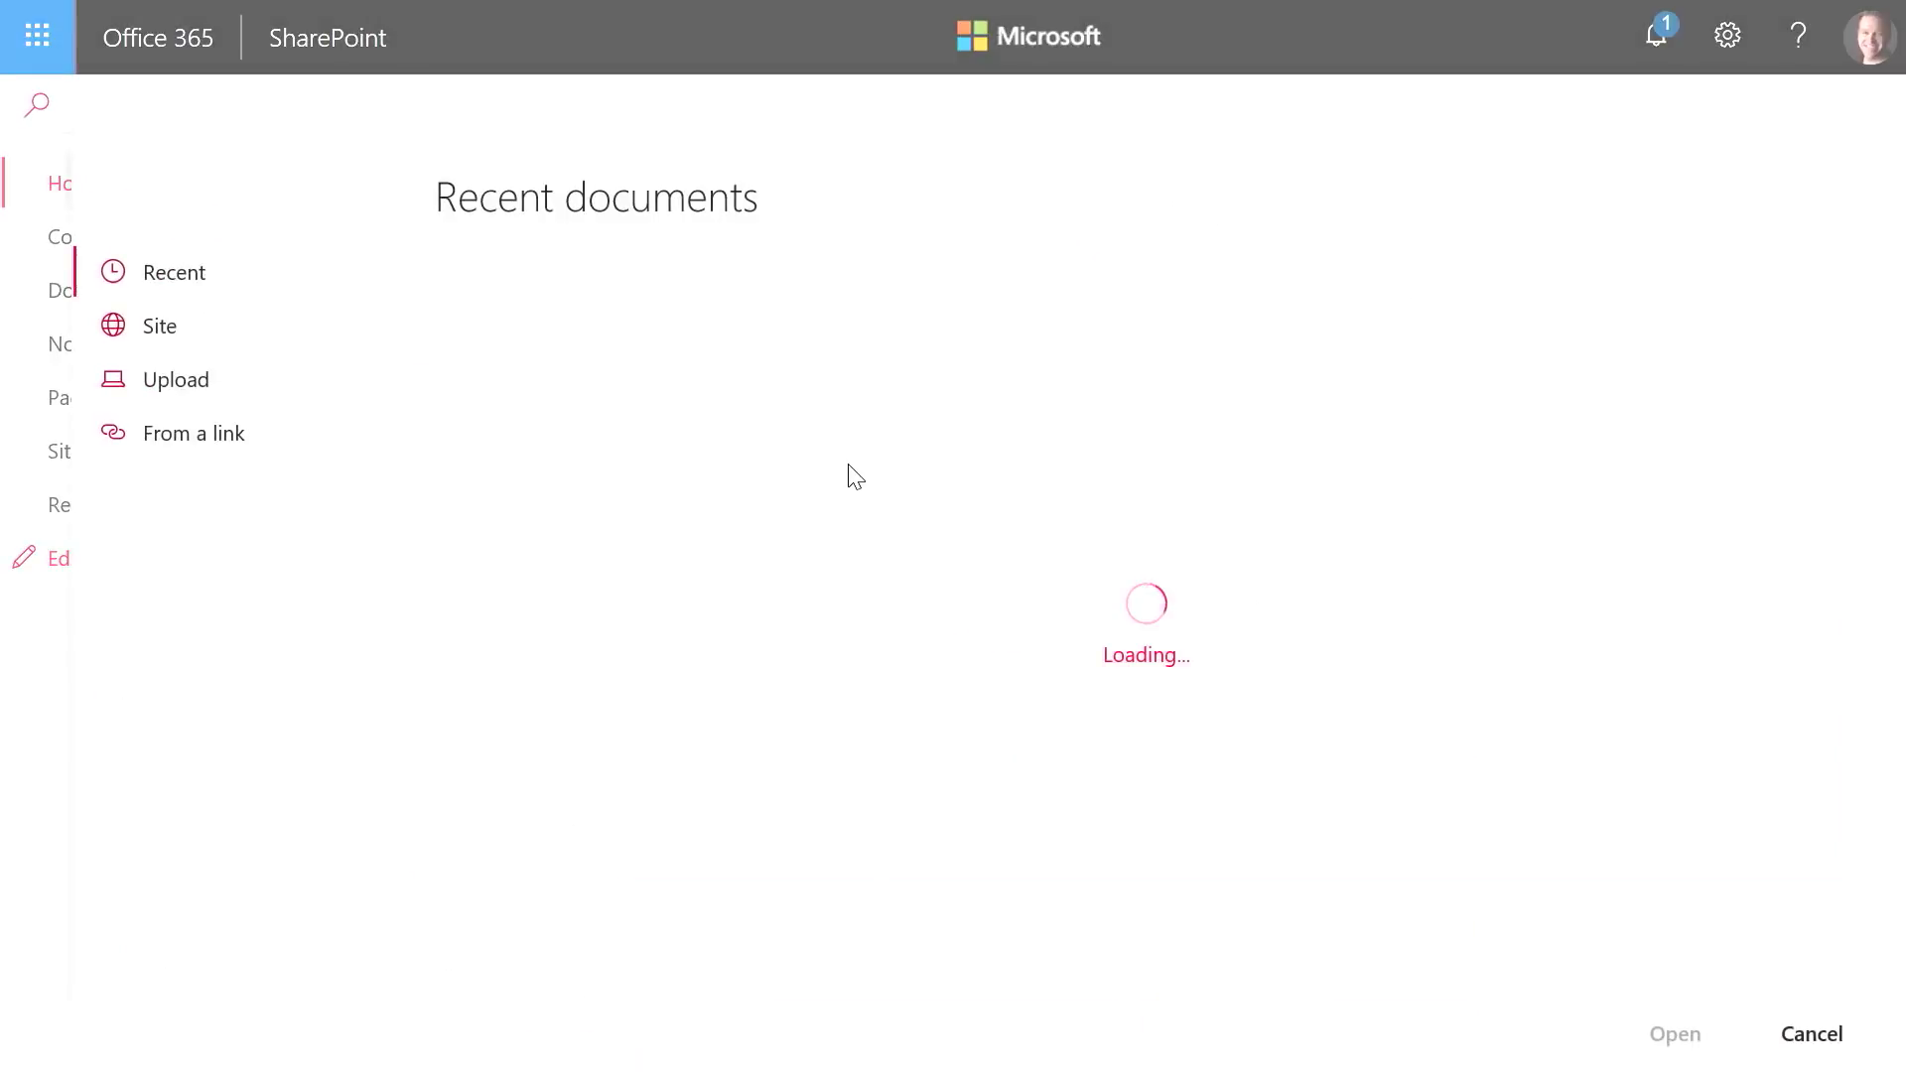
Load the Theater Booking Process diagram into the web part from the pasted link
click(186, 435)
drag(542, 326, 391, 319)
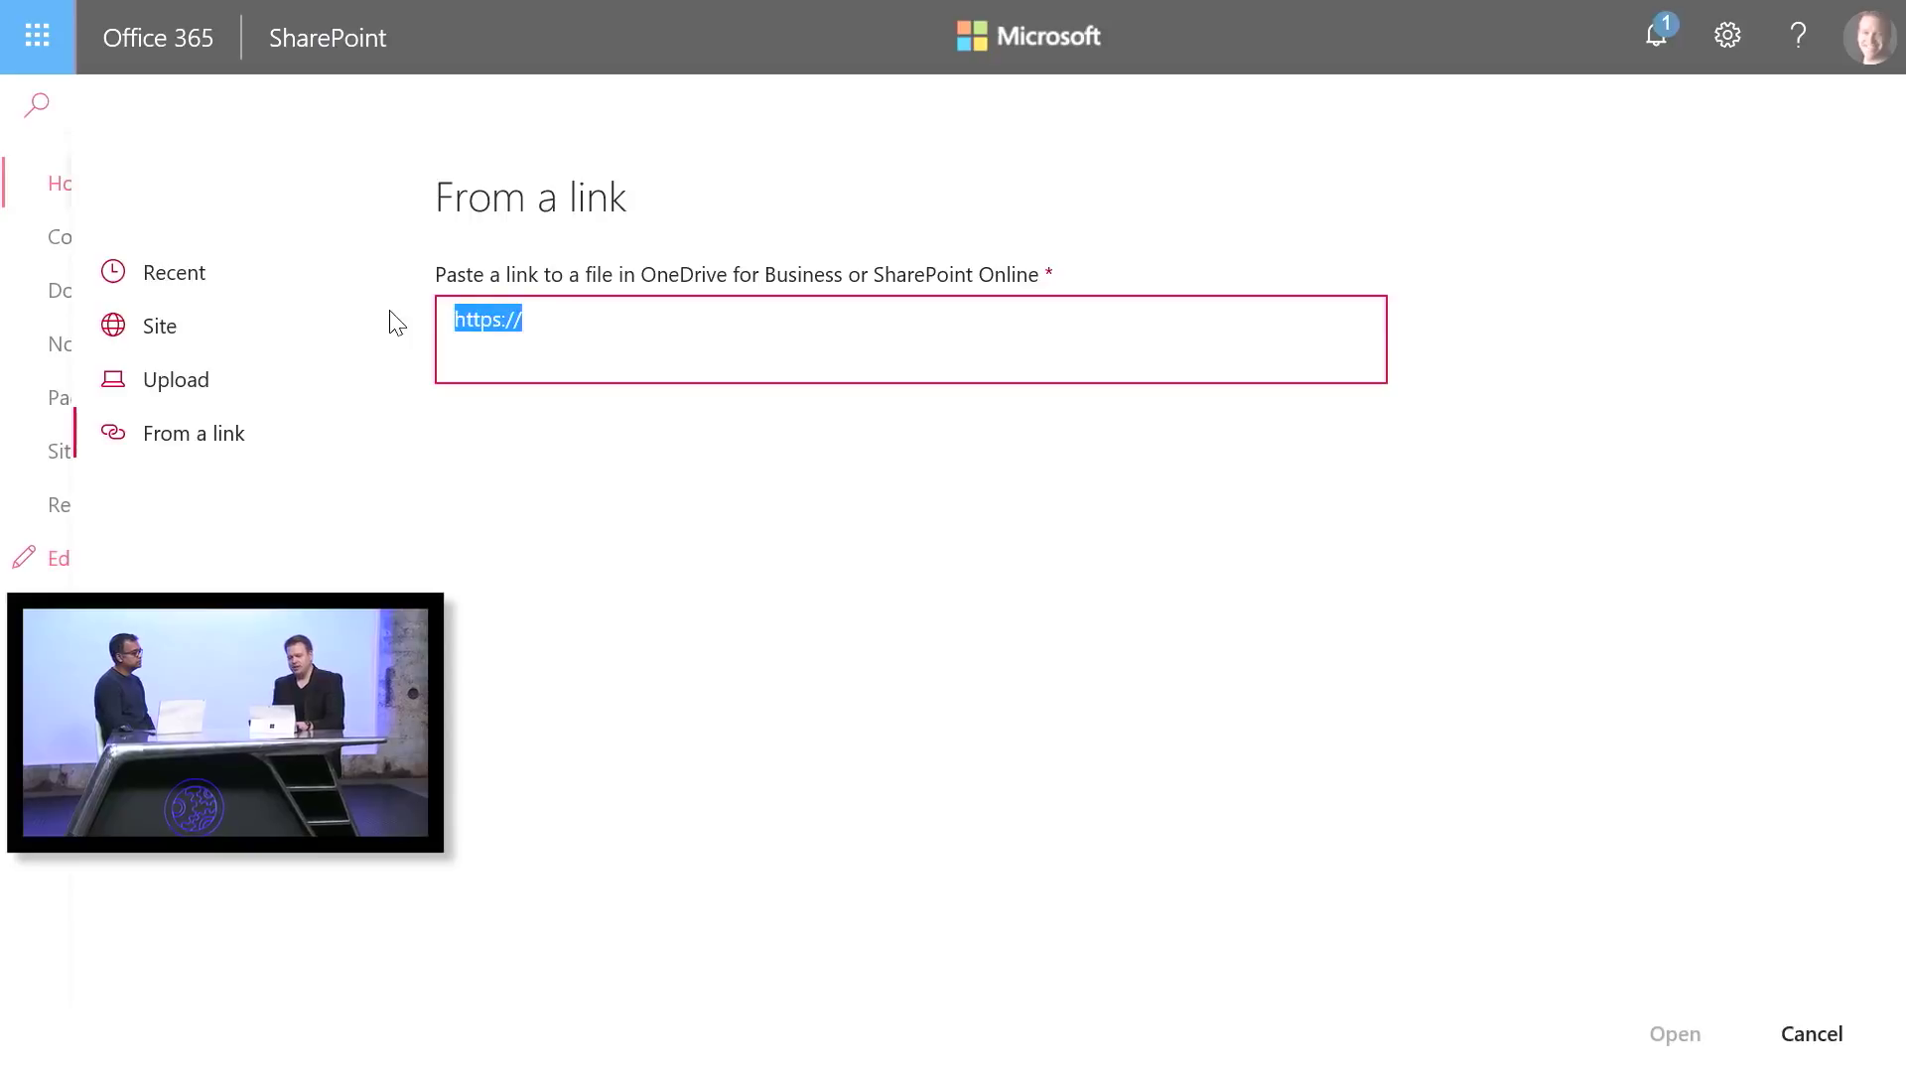
key(BackSpace)
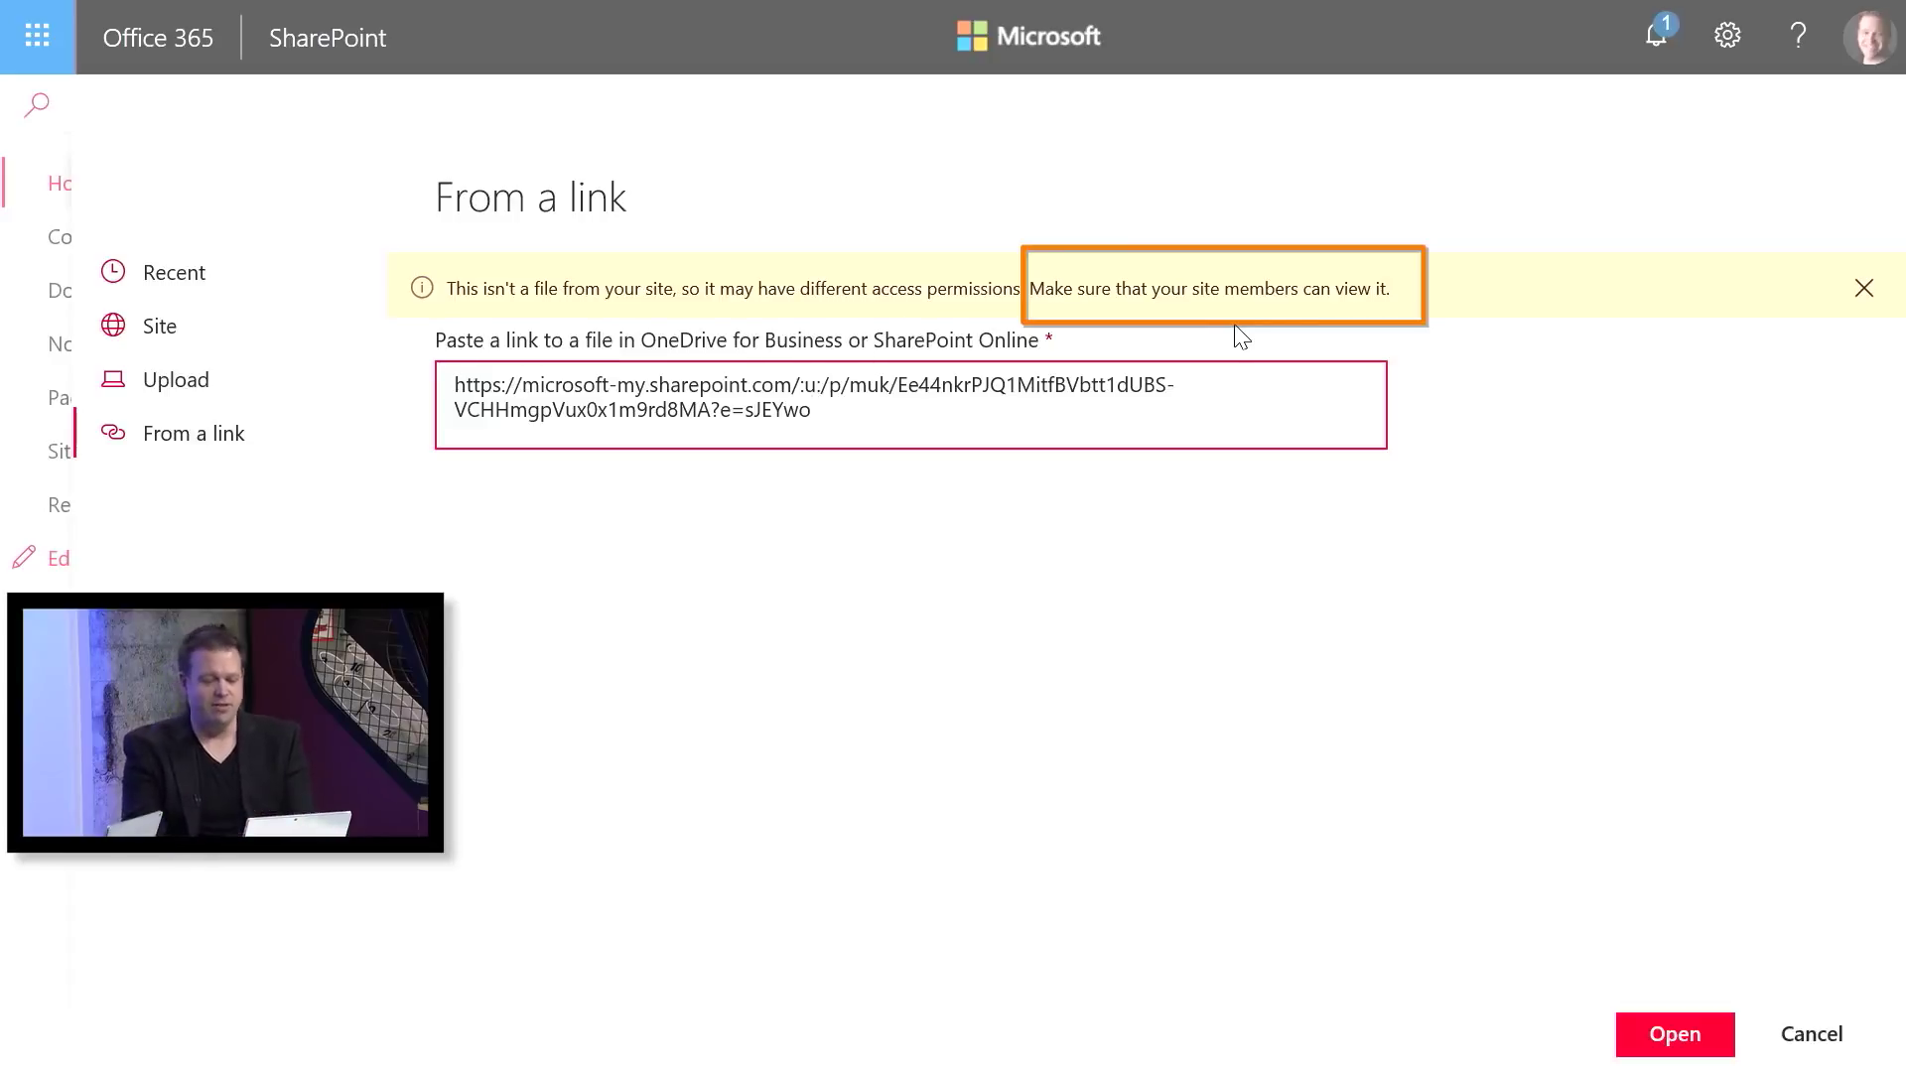
click(1674, 1033)
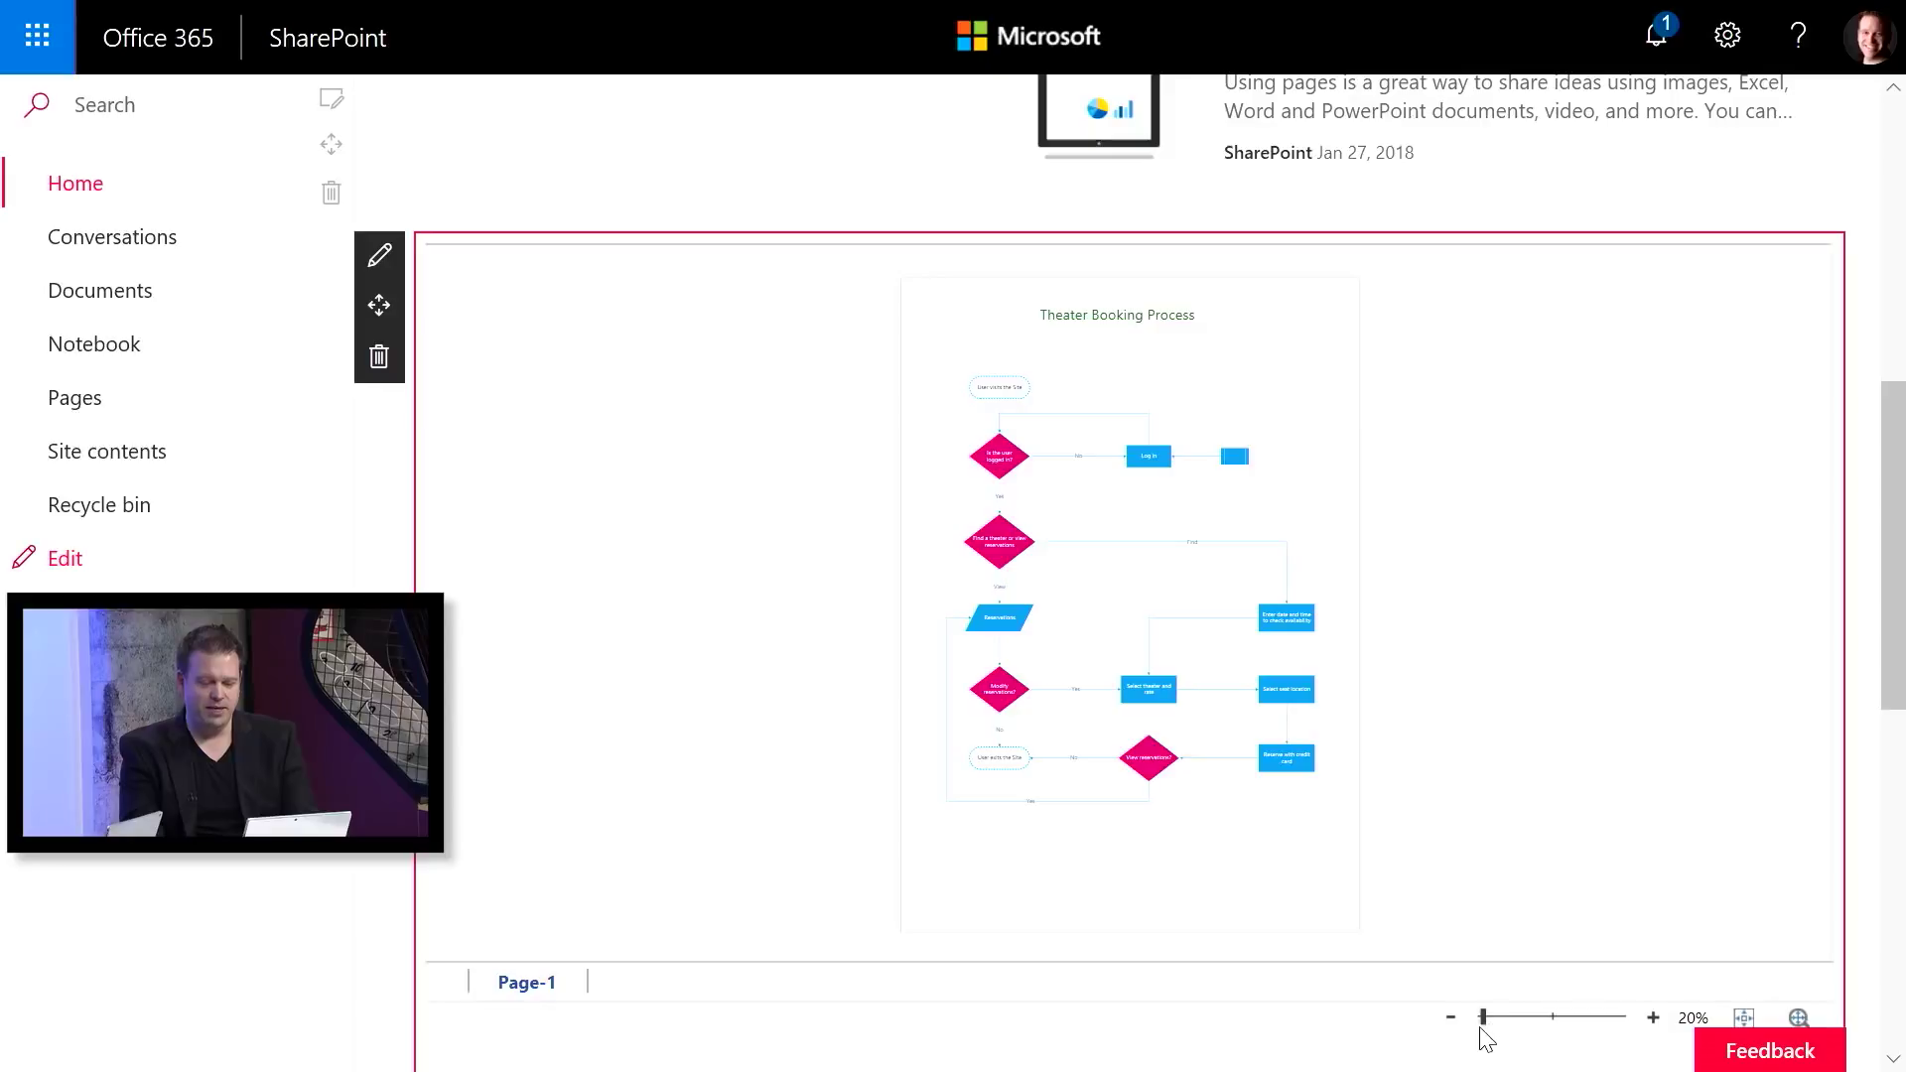
Zoom the embedded flowchart to 55%, scroll it to the top, then deselect the web part
drag(1487, 1017, 1496, 1019)
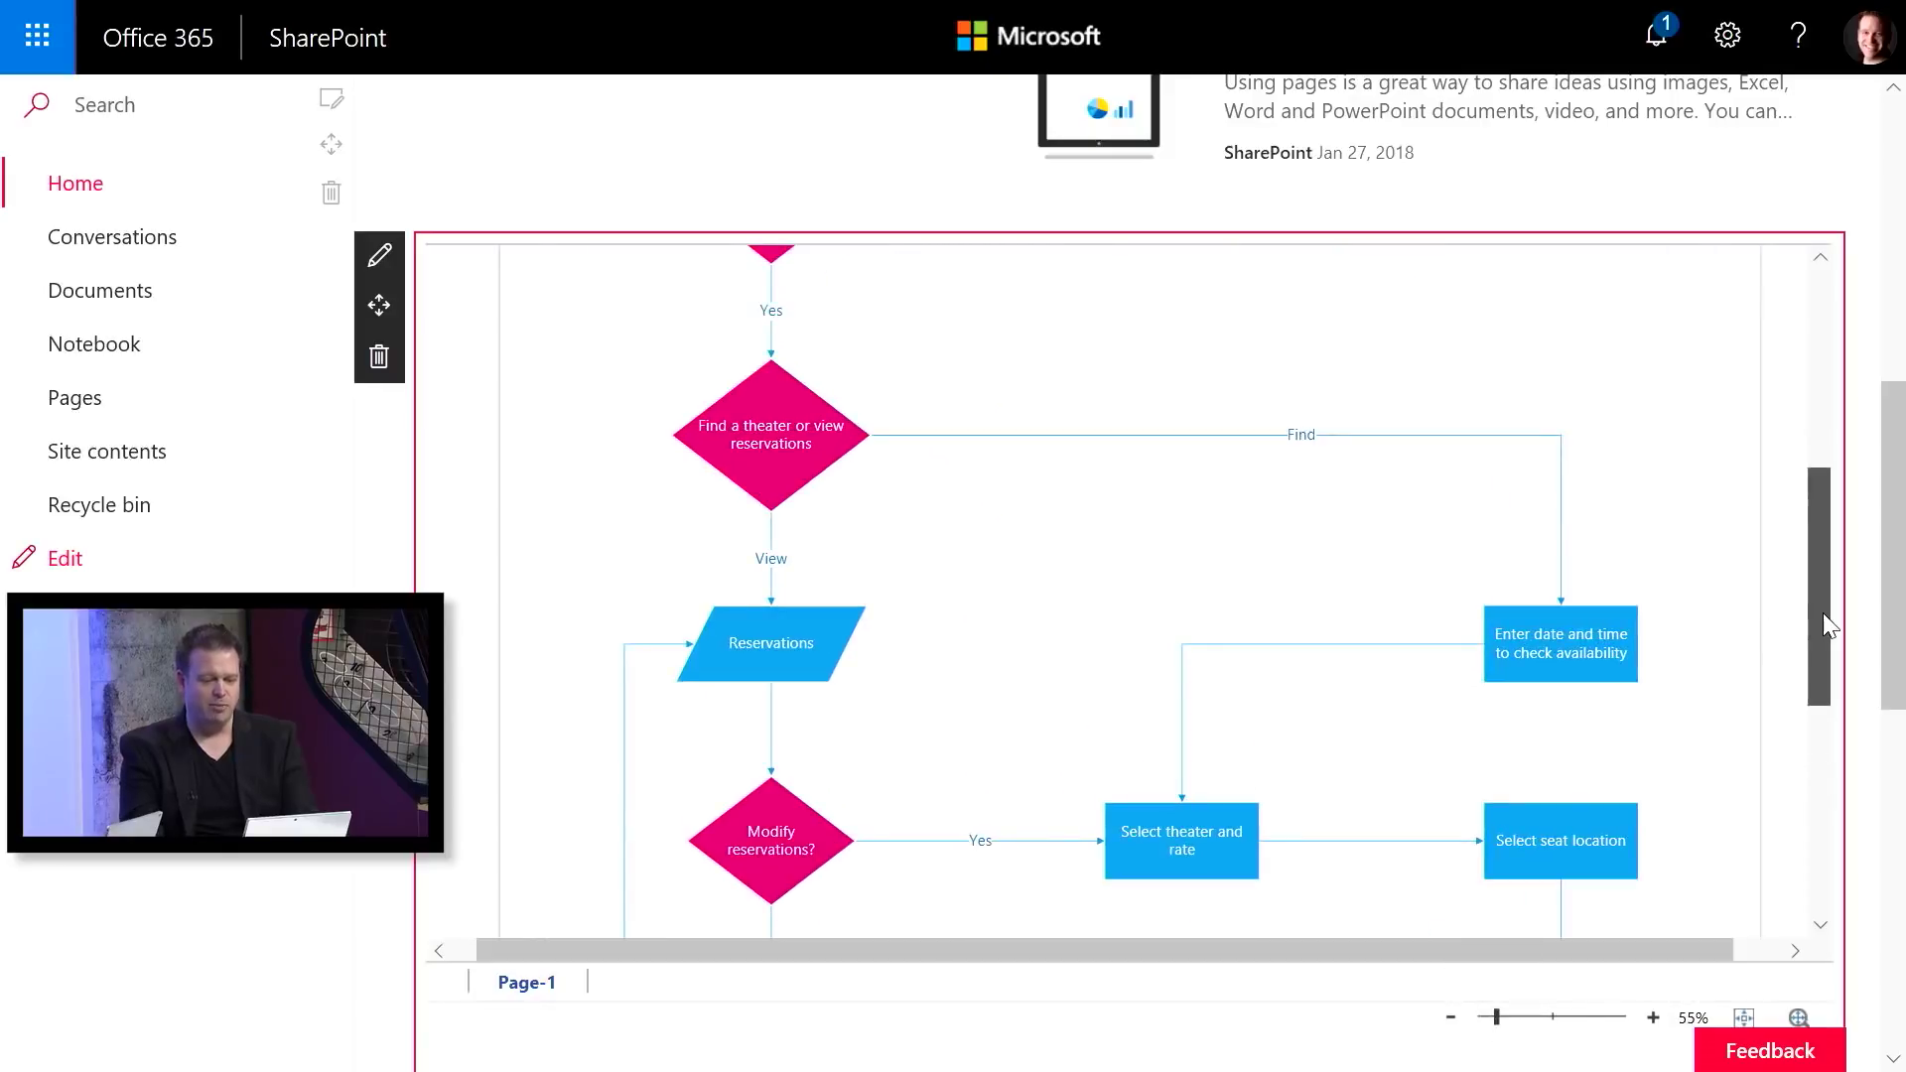
drag(1823, 612, 1815, 485)
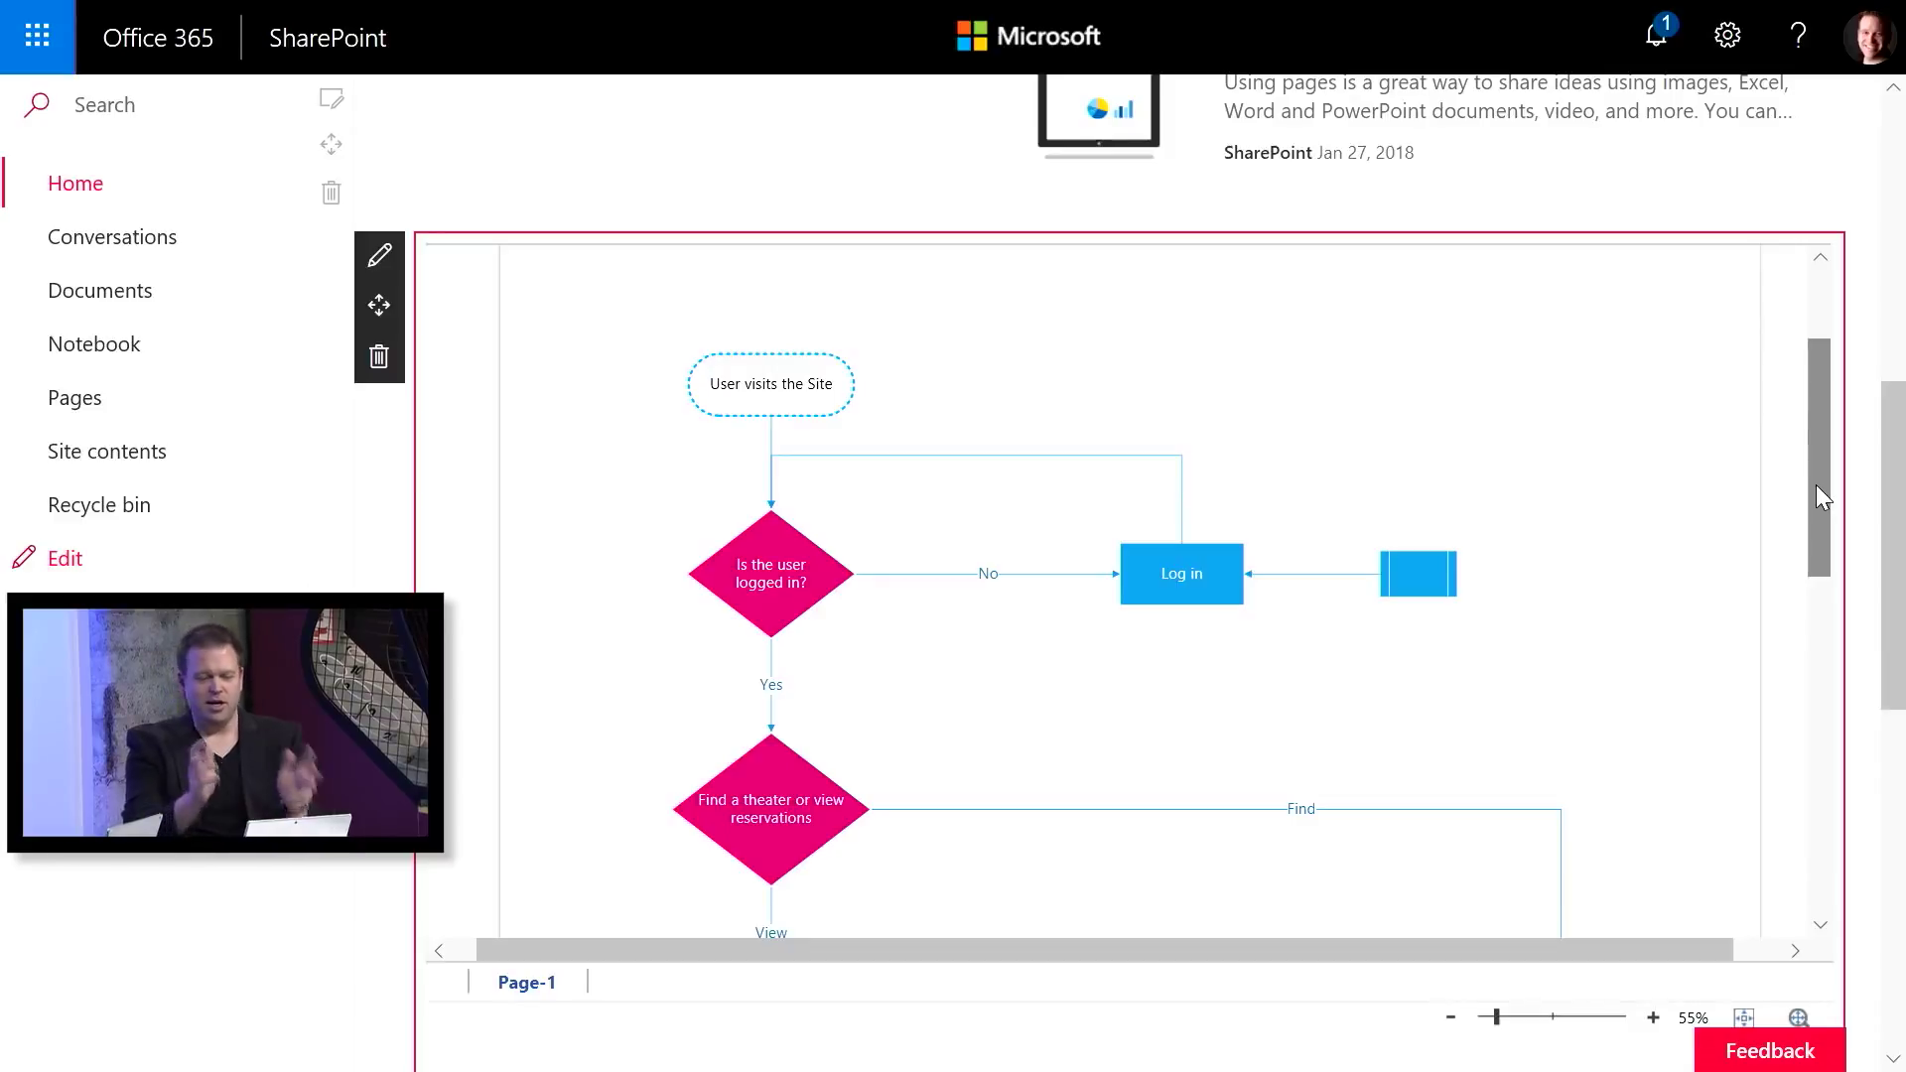
click(1839, 213)
click(1838, 174)
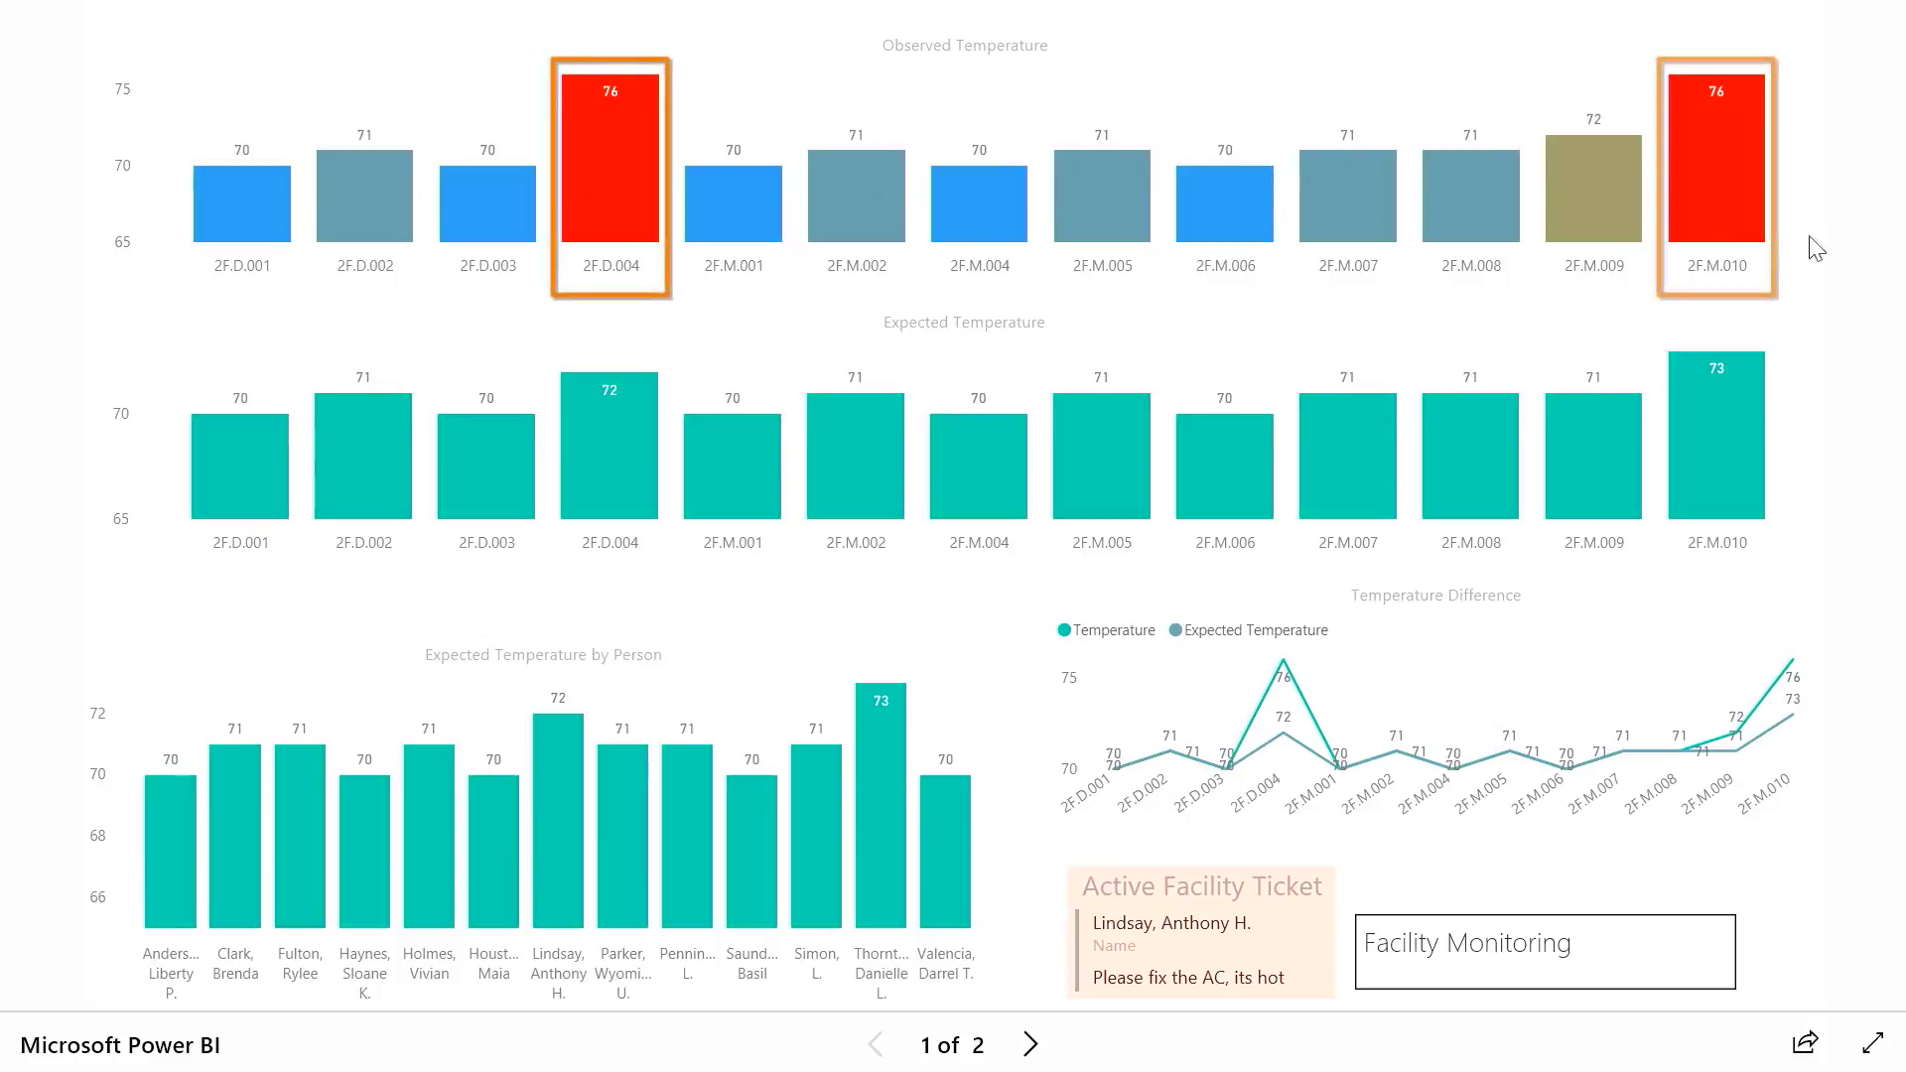
Go to the report's second page and select room 2F.D.004 on the Visio floor plan
click(1031, 1045)
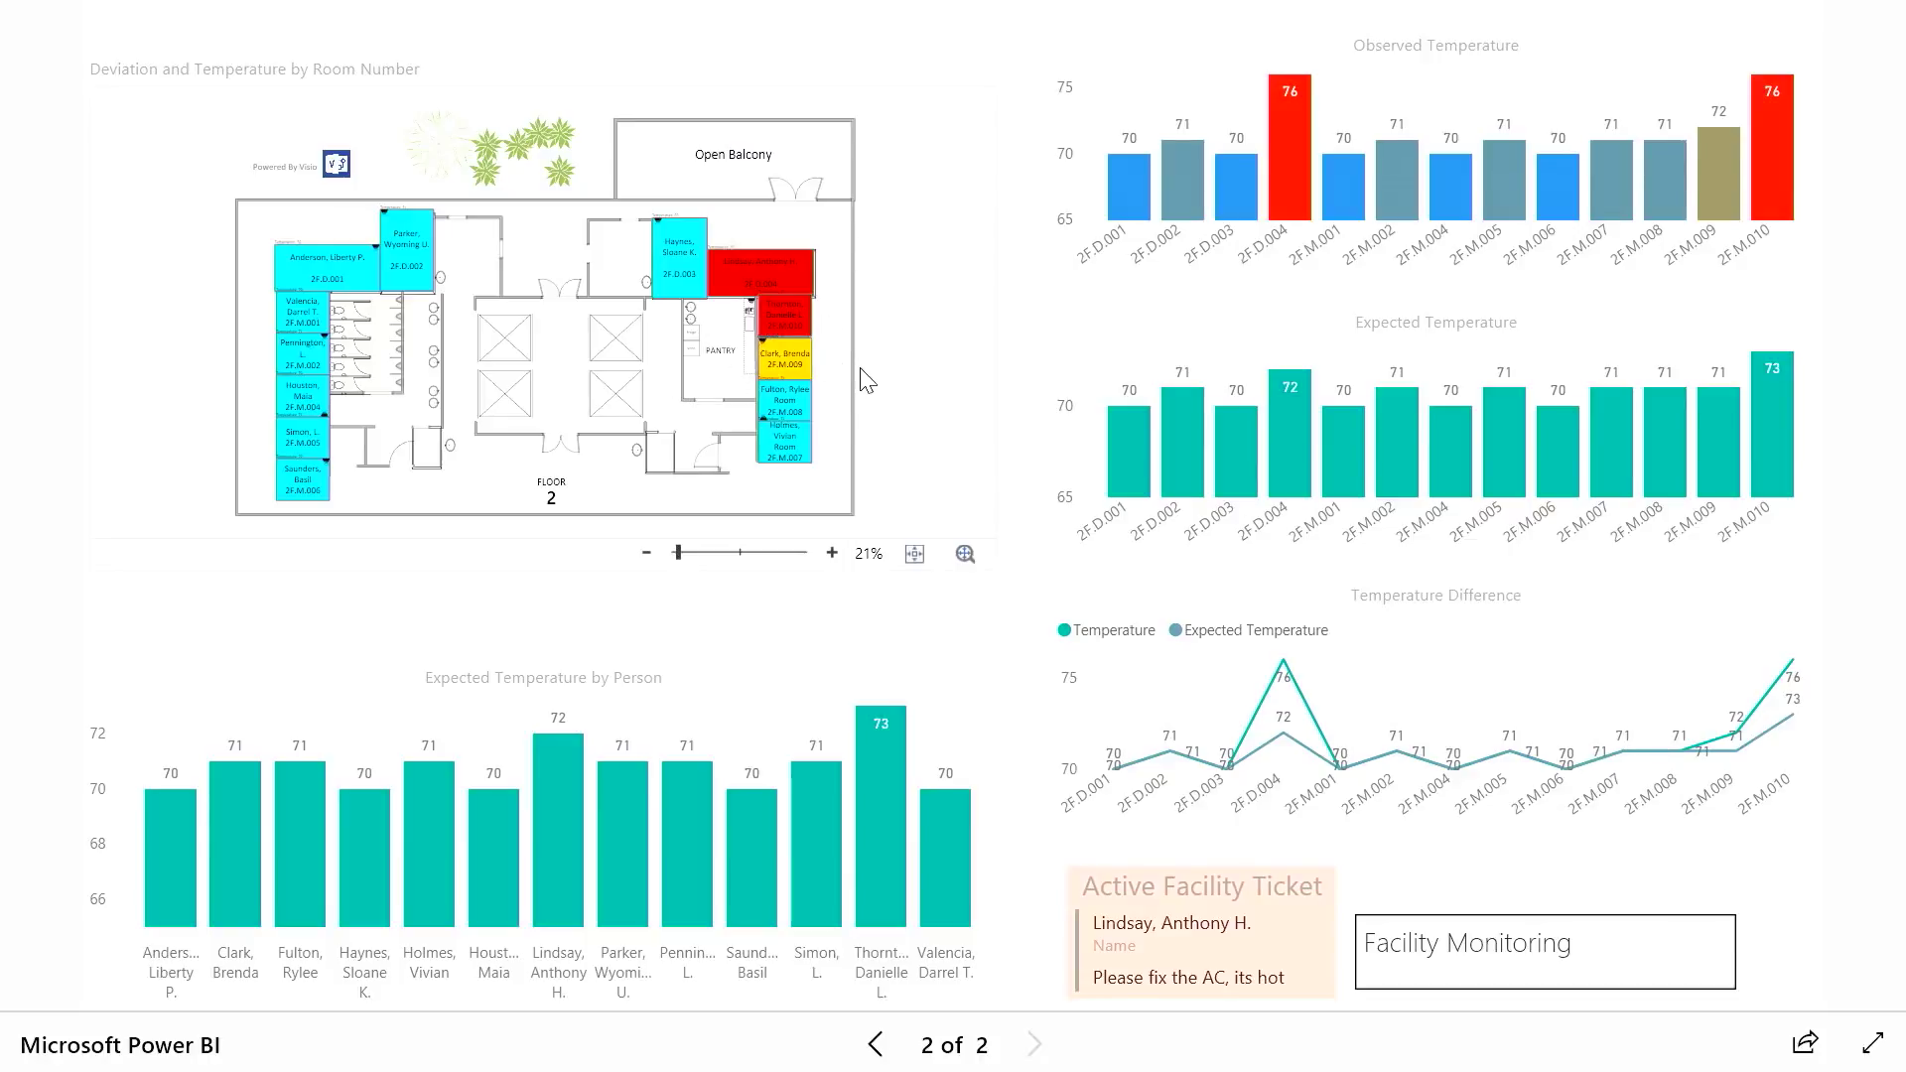
click(798, 271)
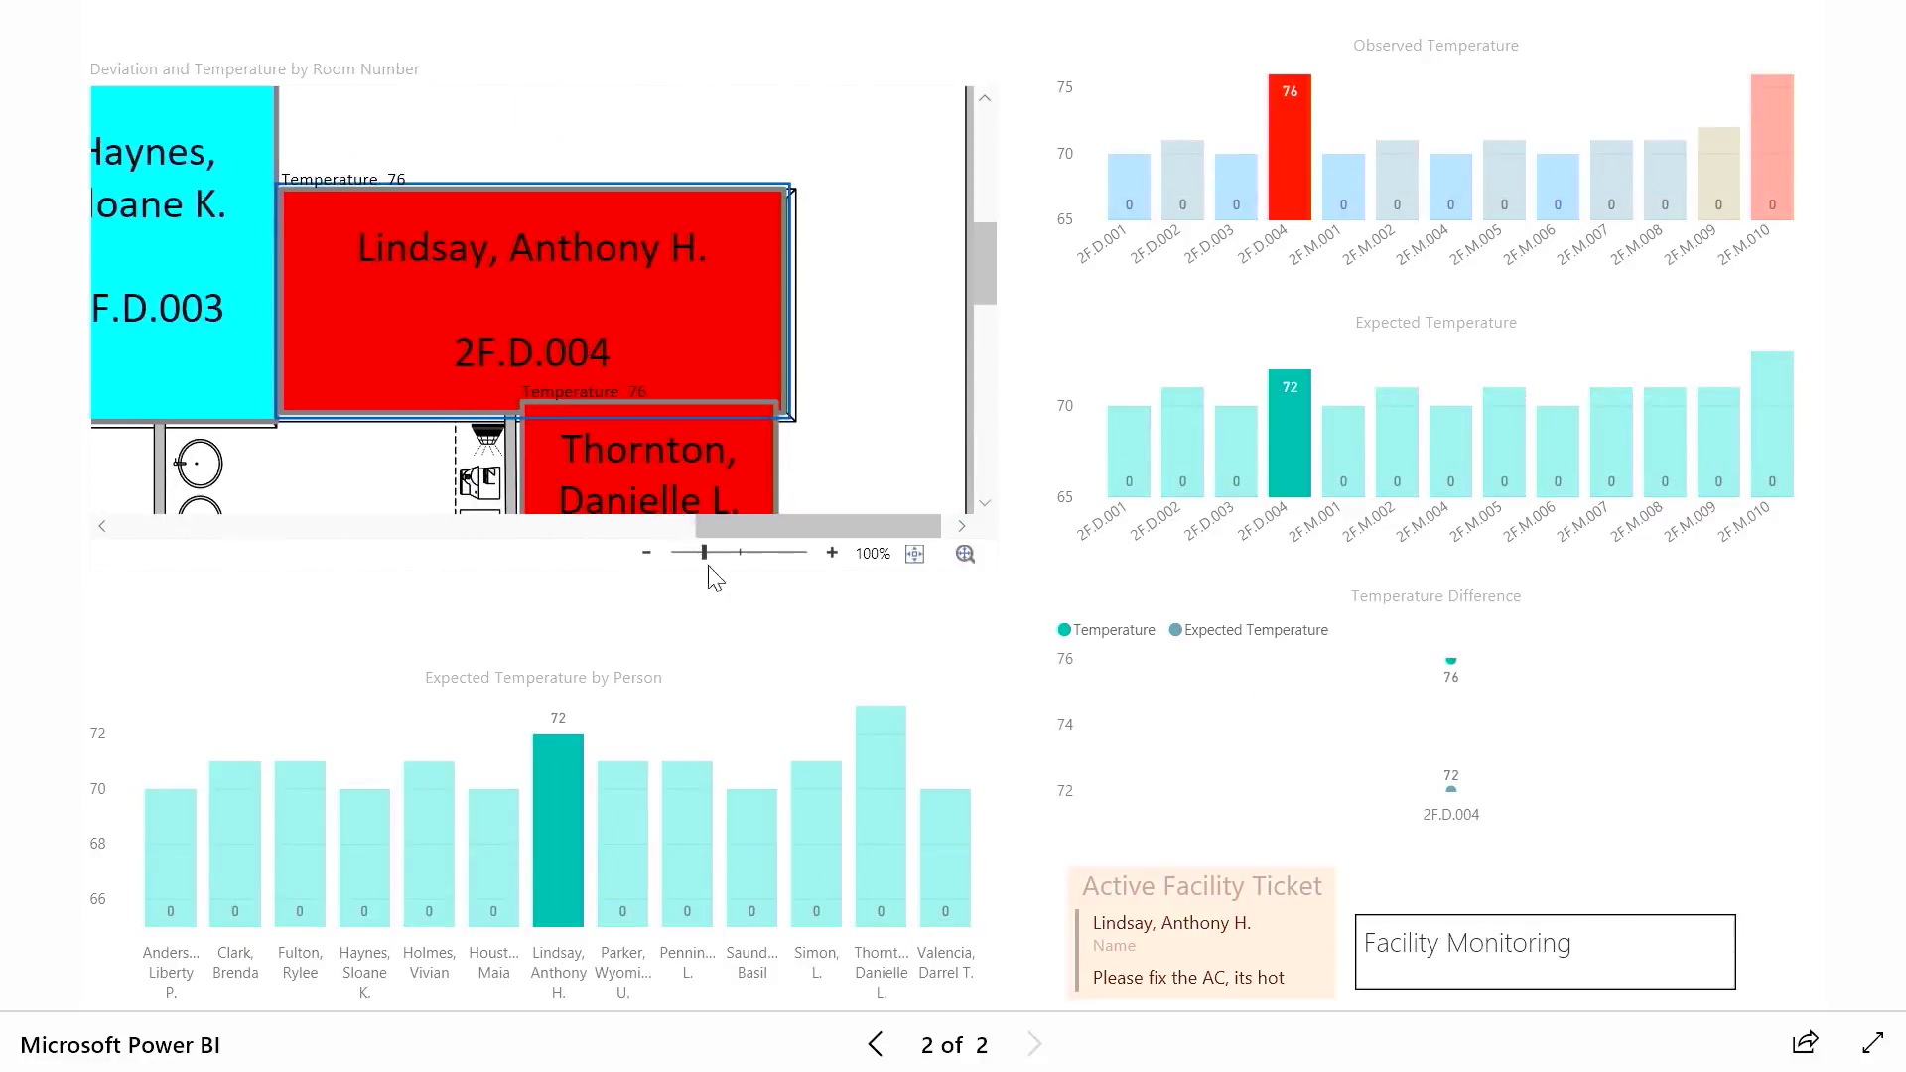
scroll(986, 317, down, 3)
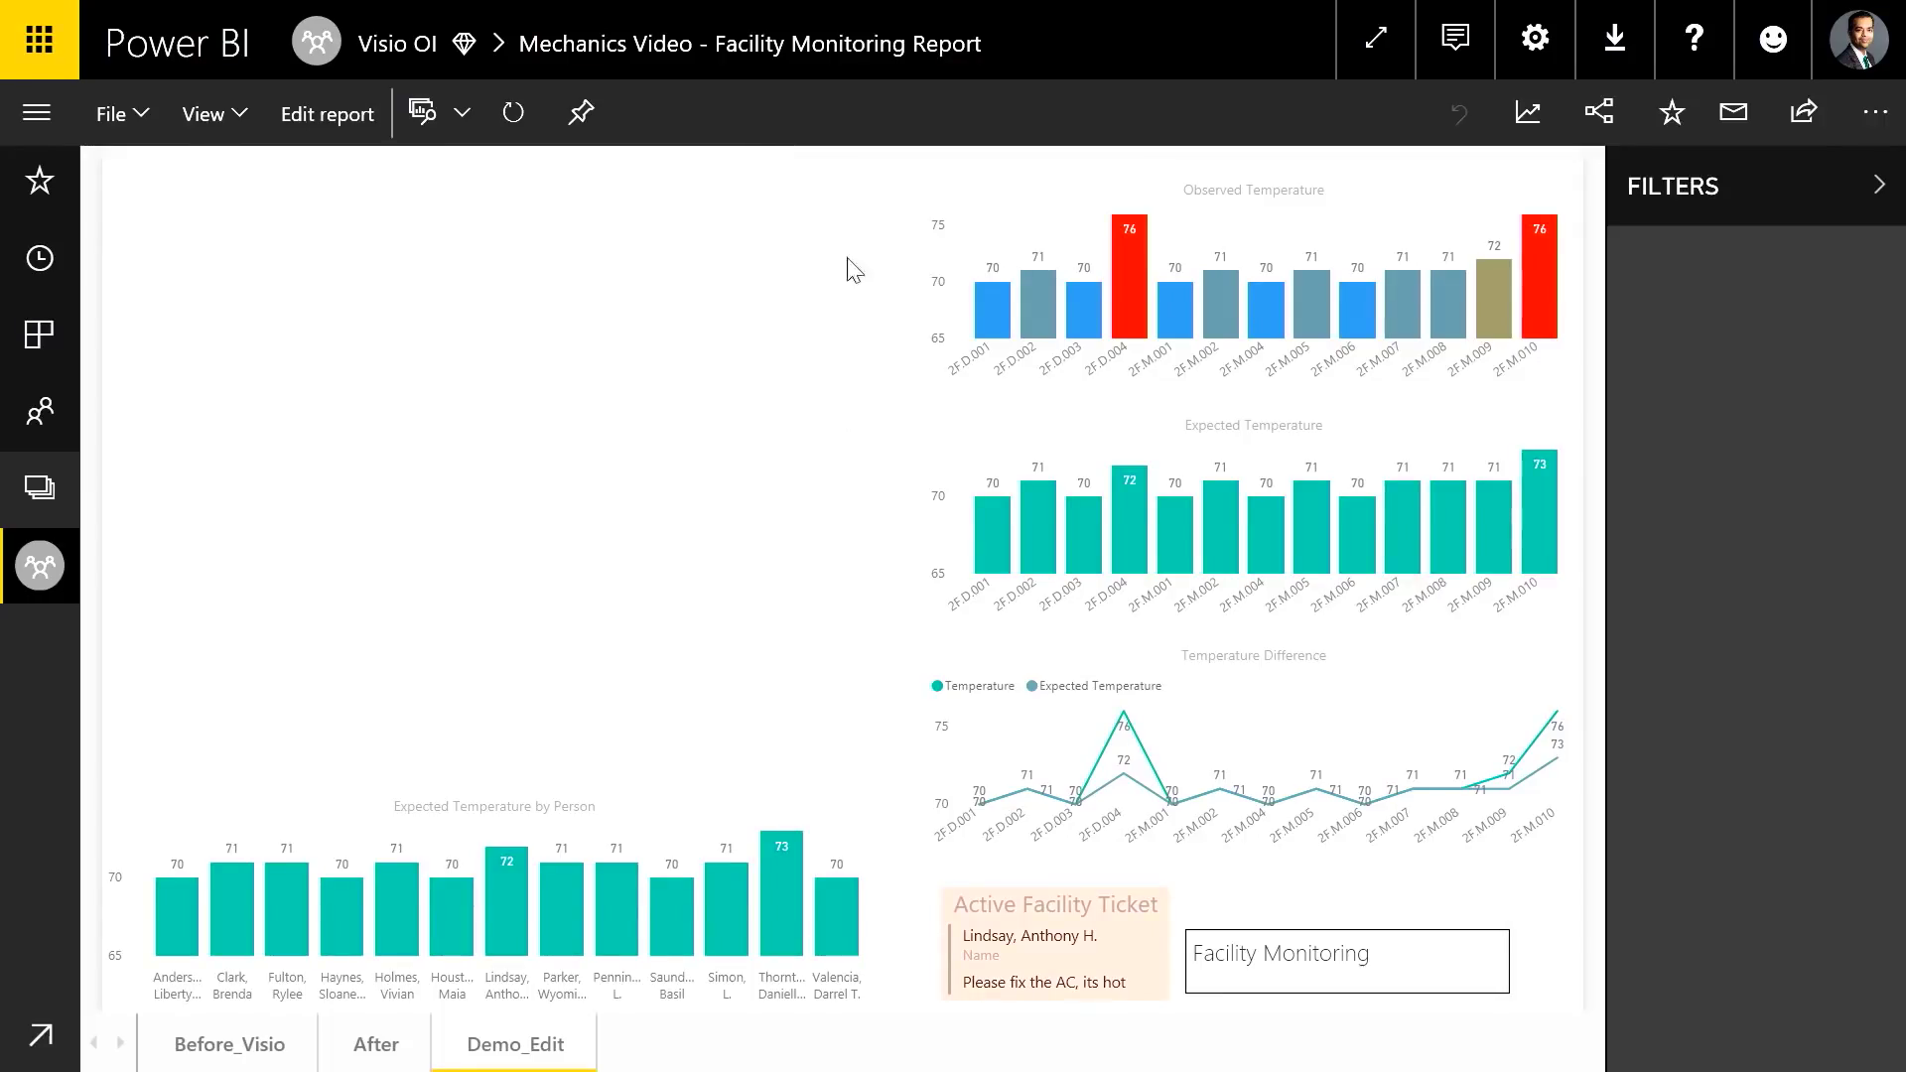
In edit mode, import the Visio visual from the marketplace by searching 'visio'
click(327, 115)
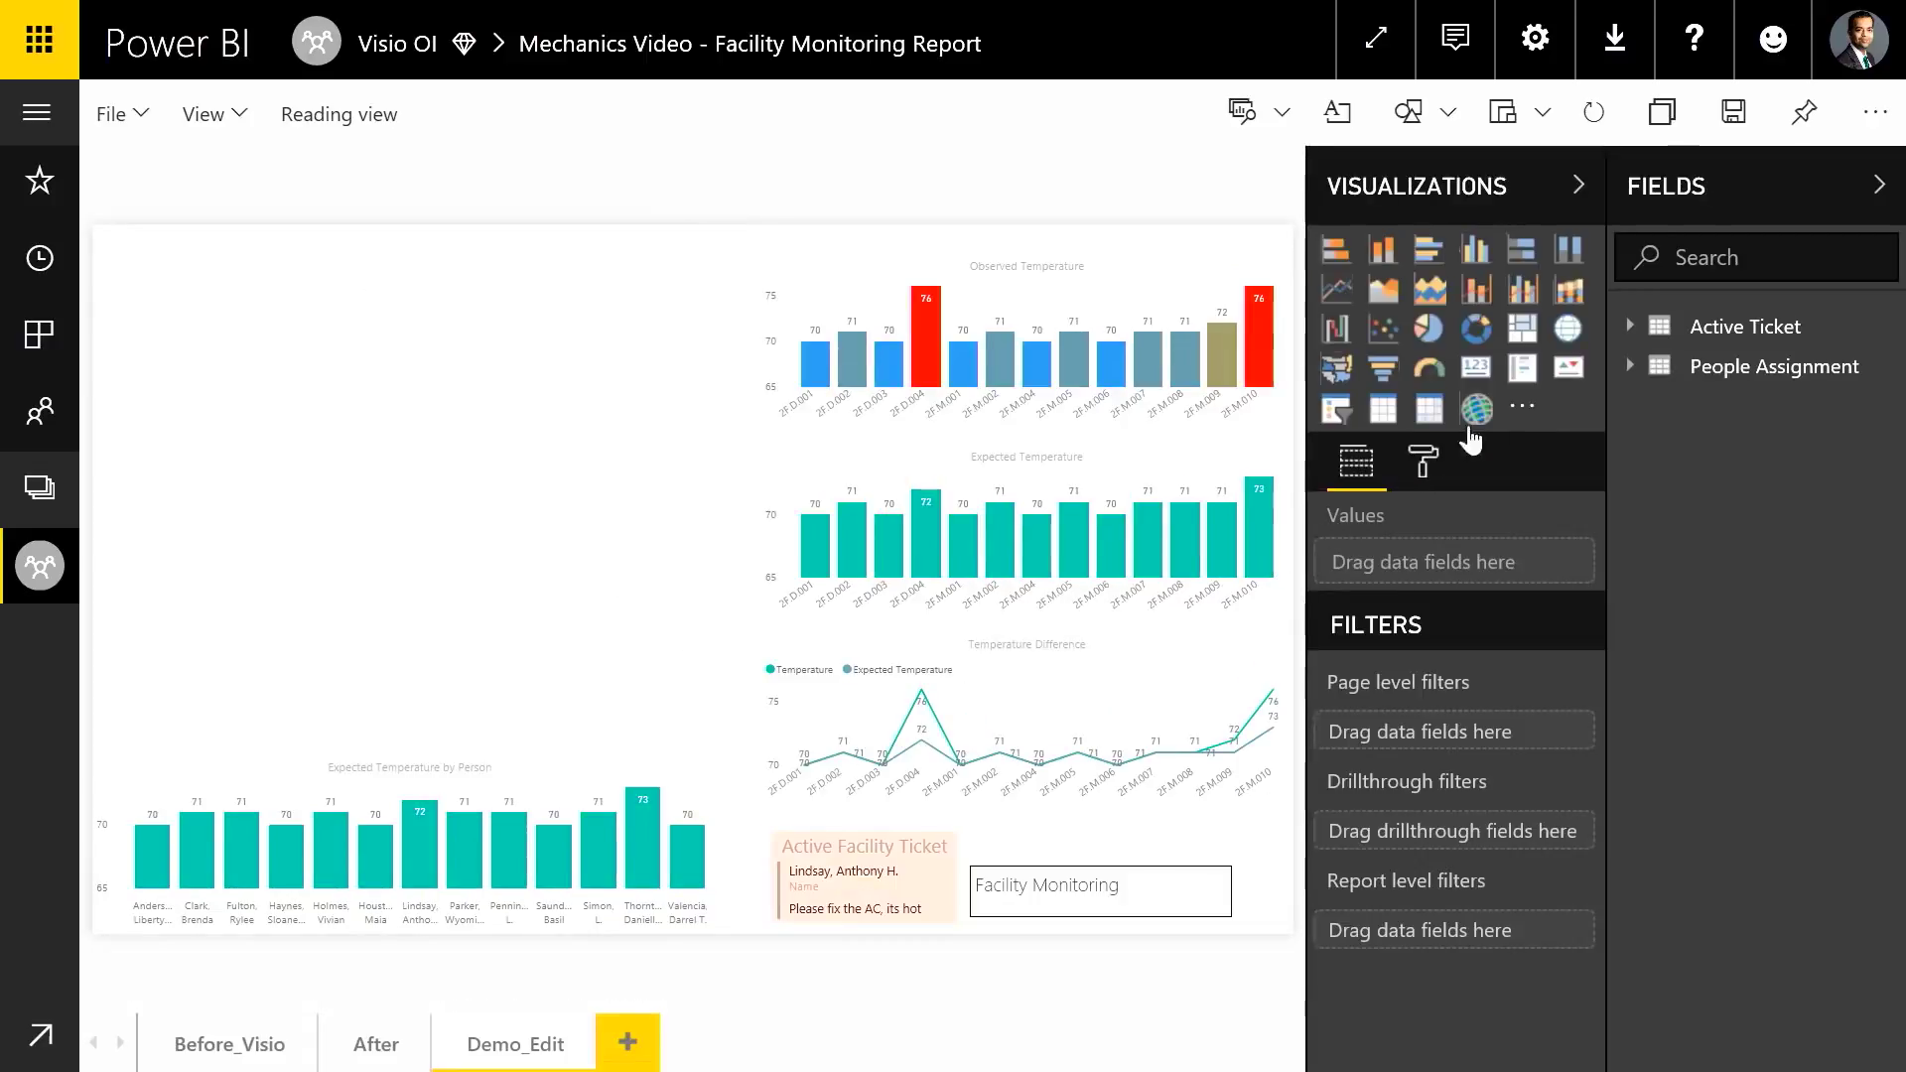
click(1520, 411)
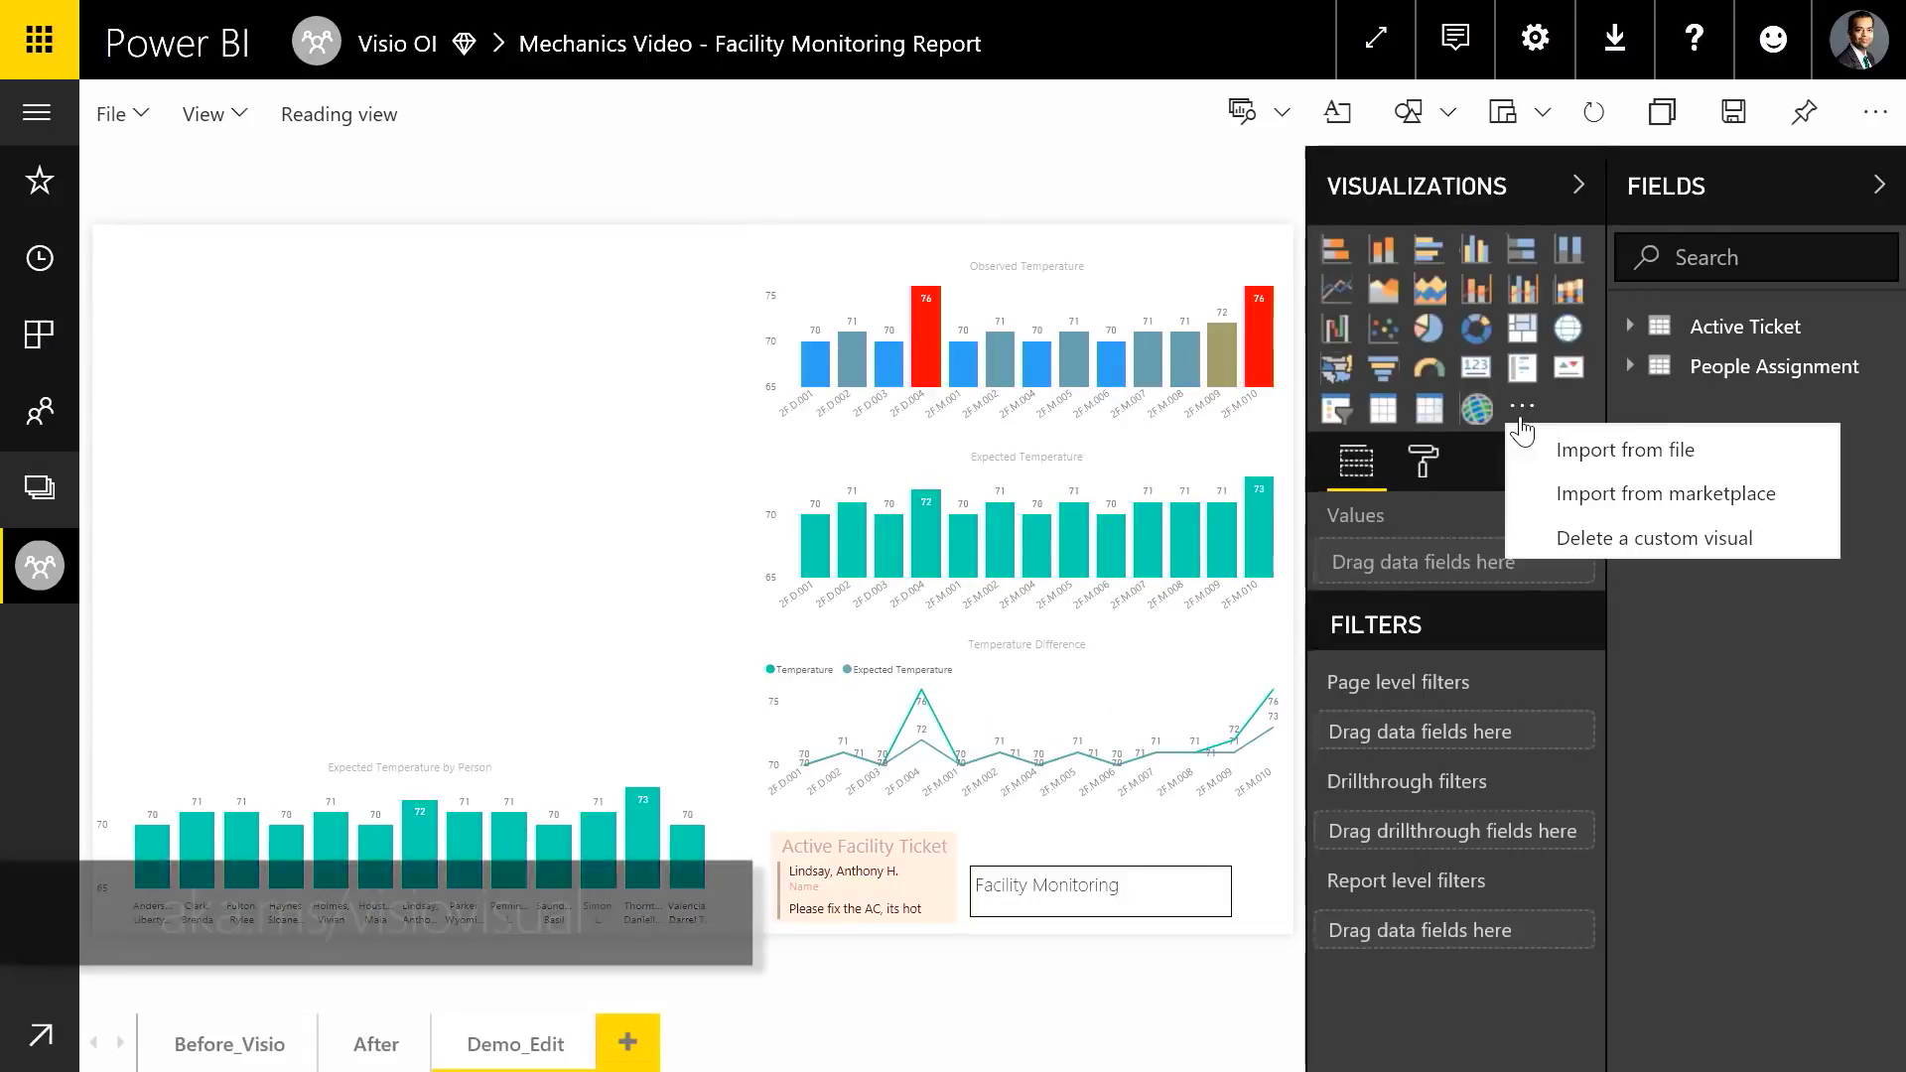
click(1610, 497)
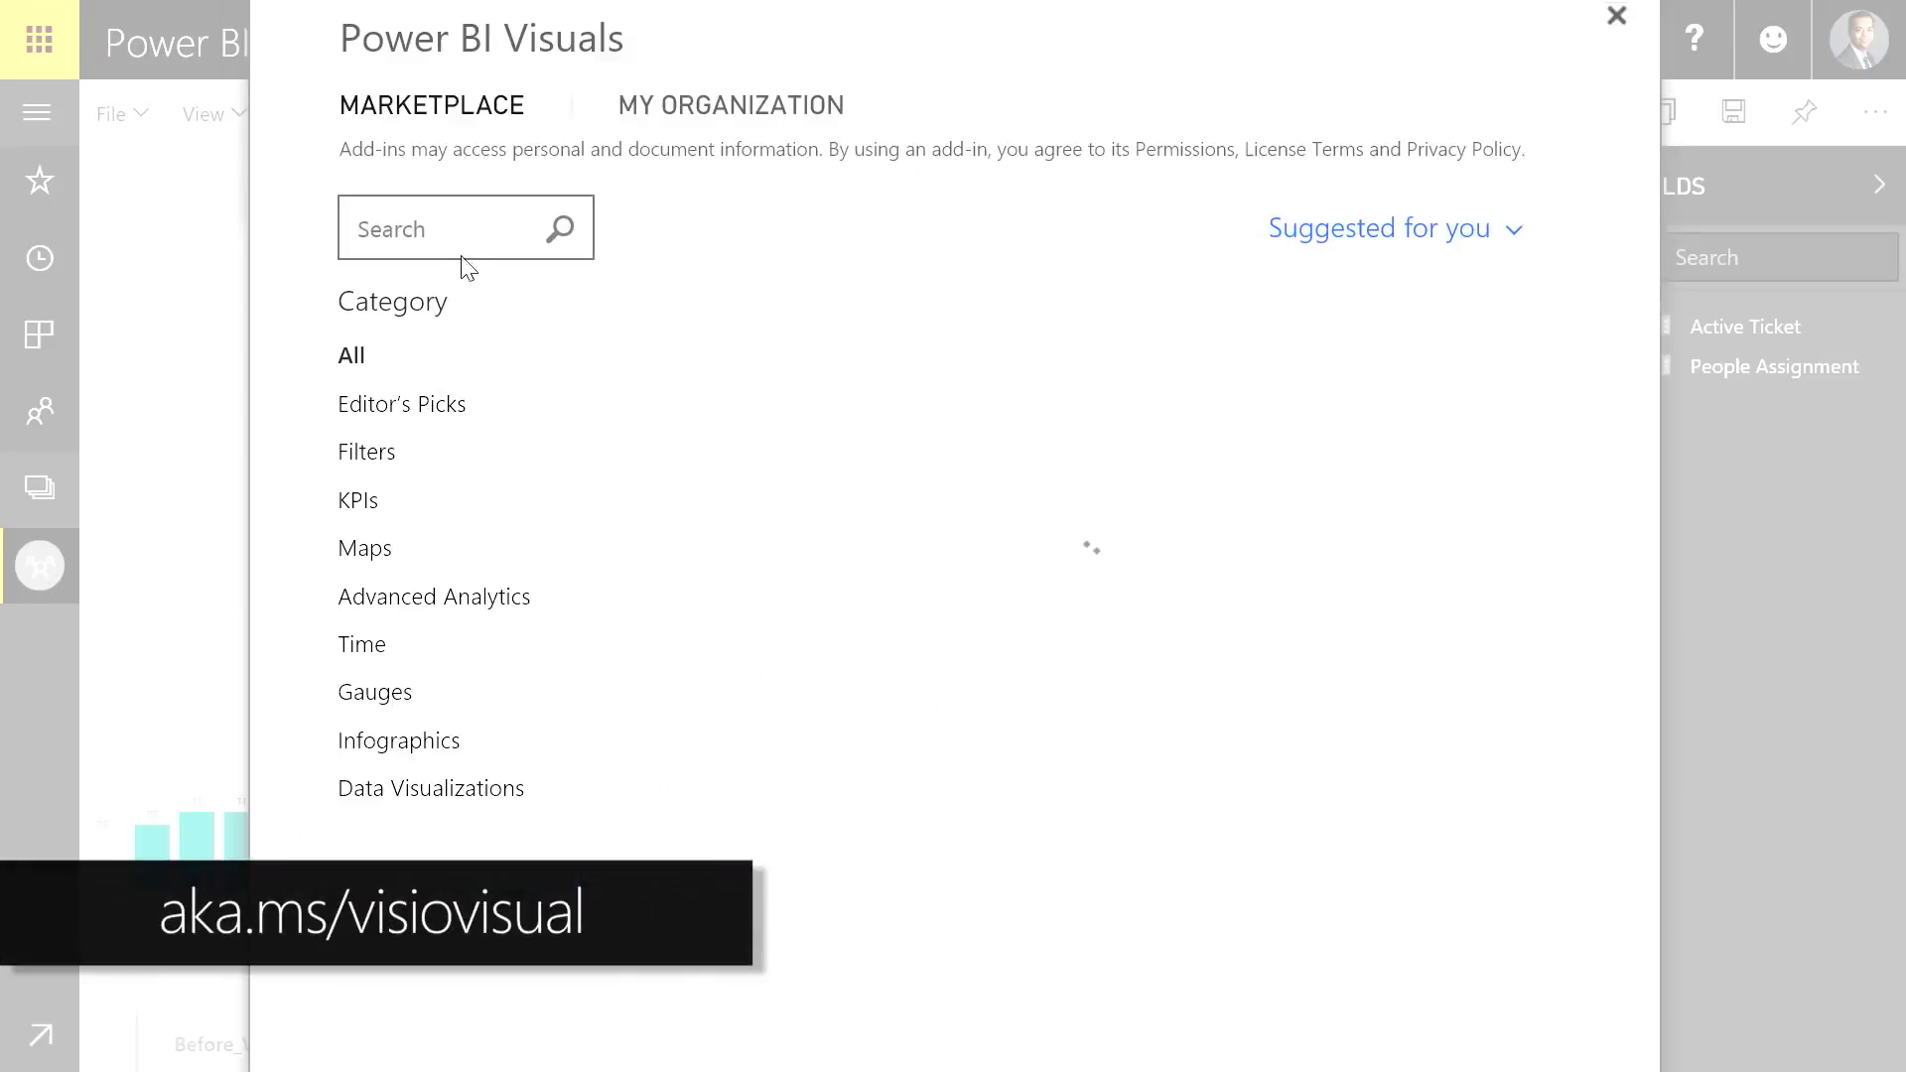
click(477, 235)
text(visi)
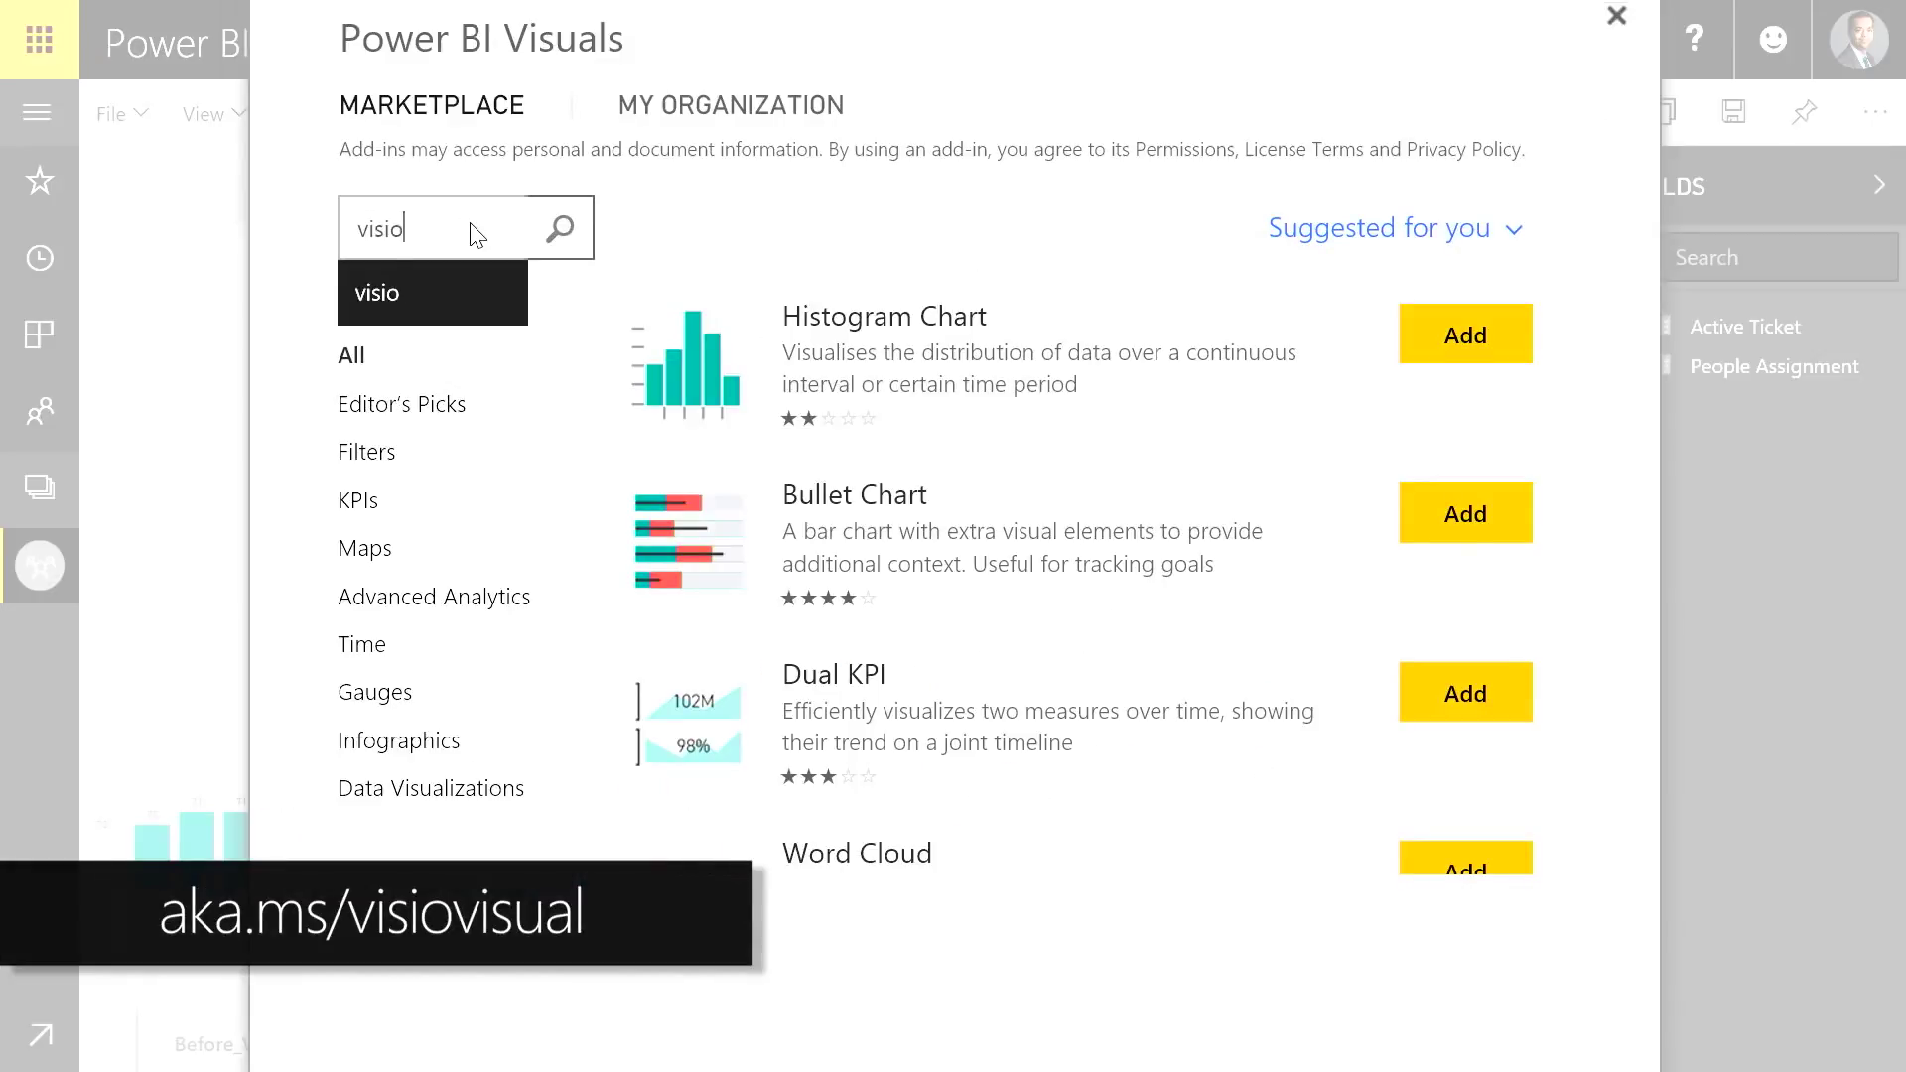
text(o)
key(Return)
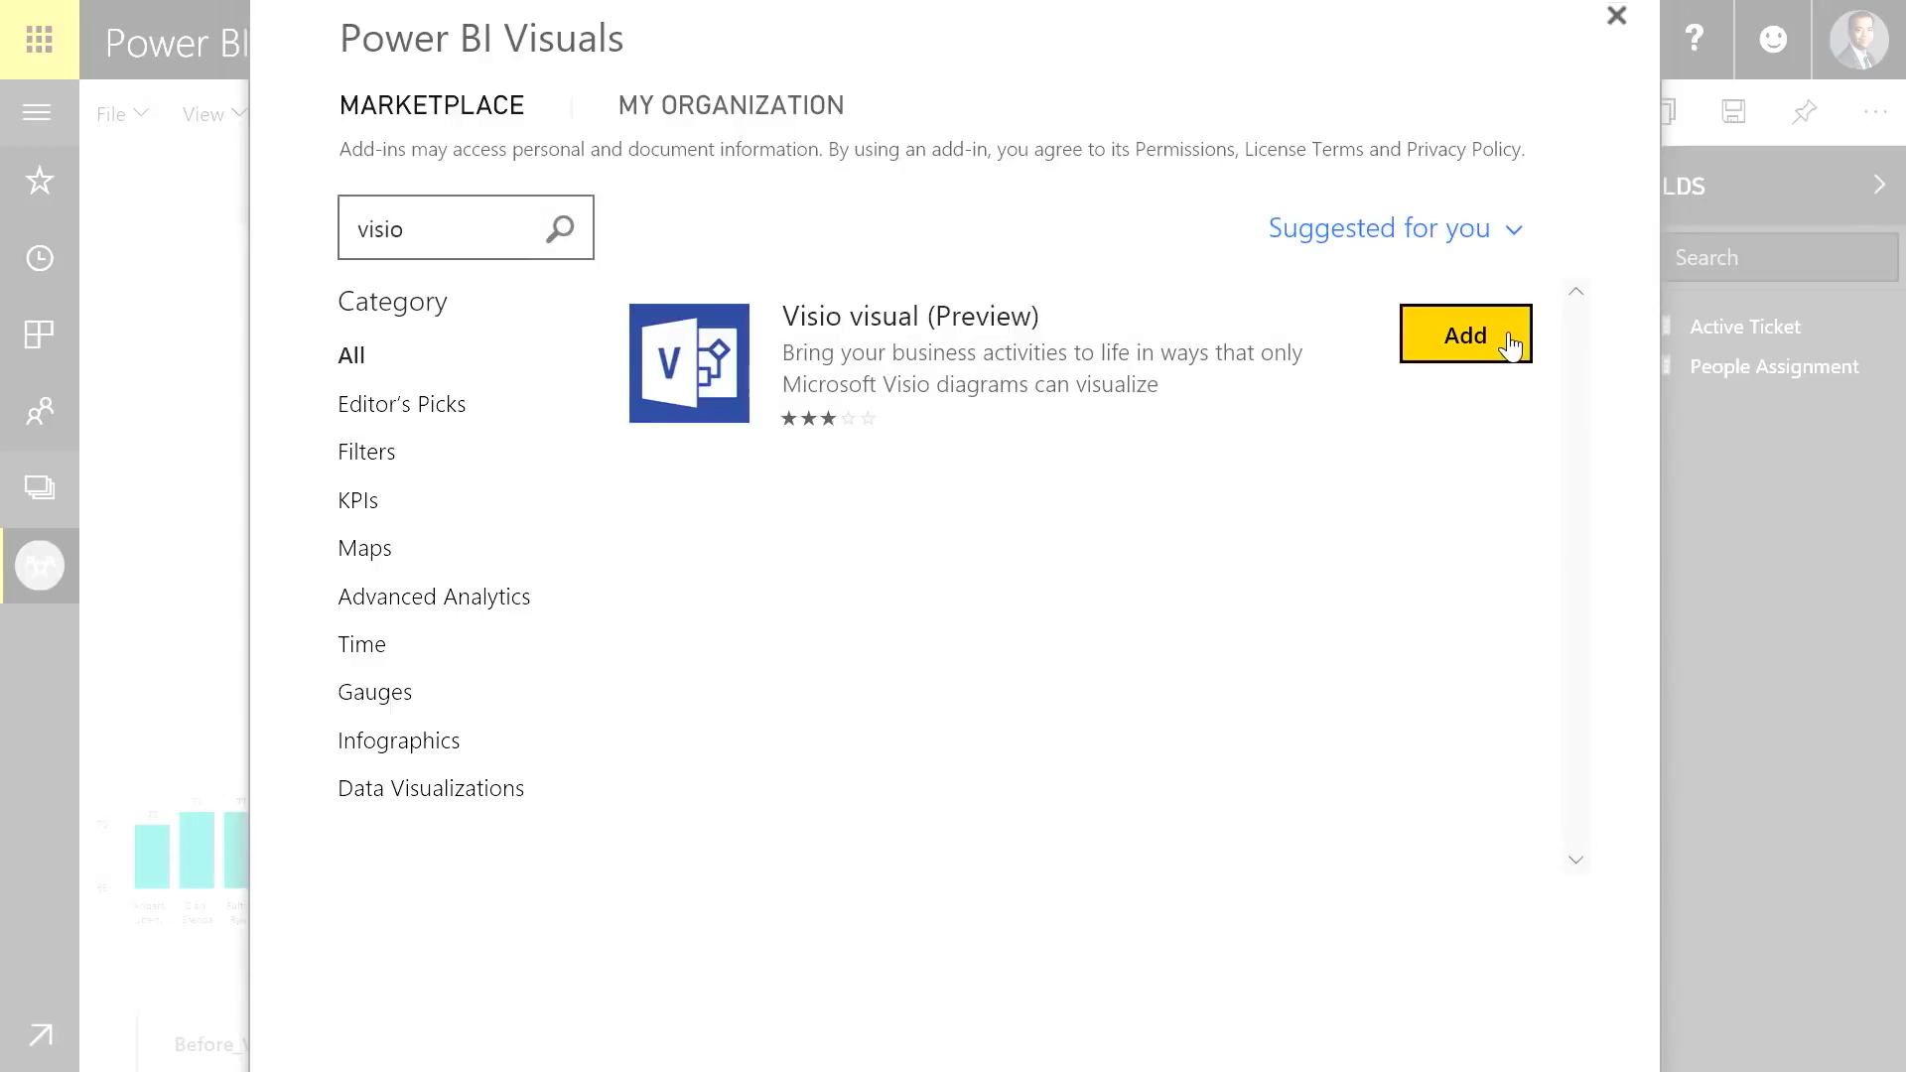
click(1509, 346)
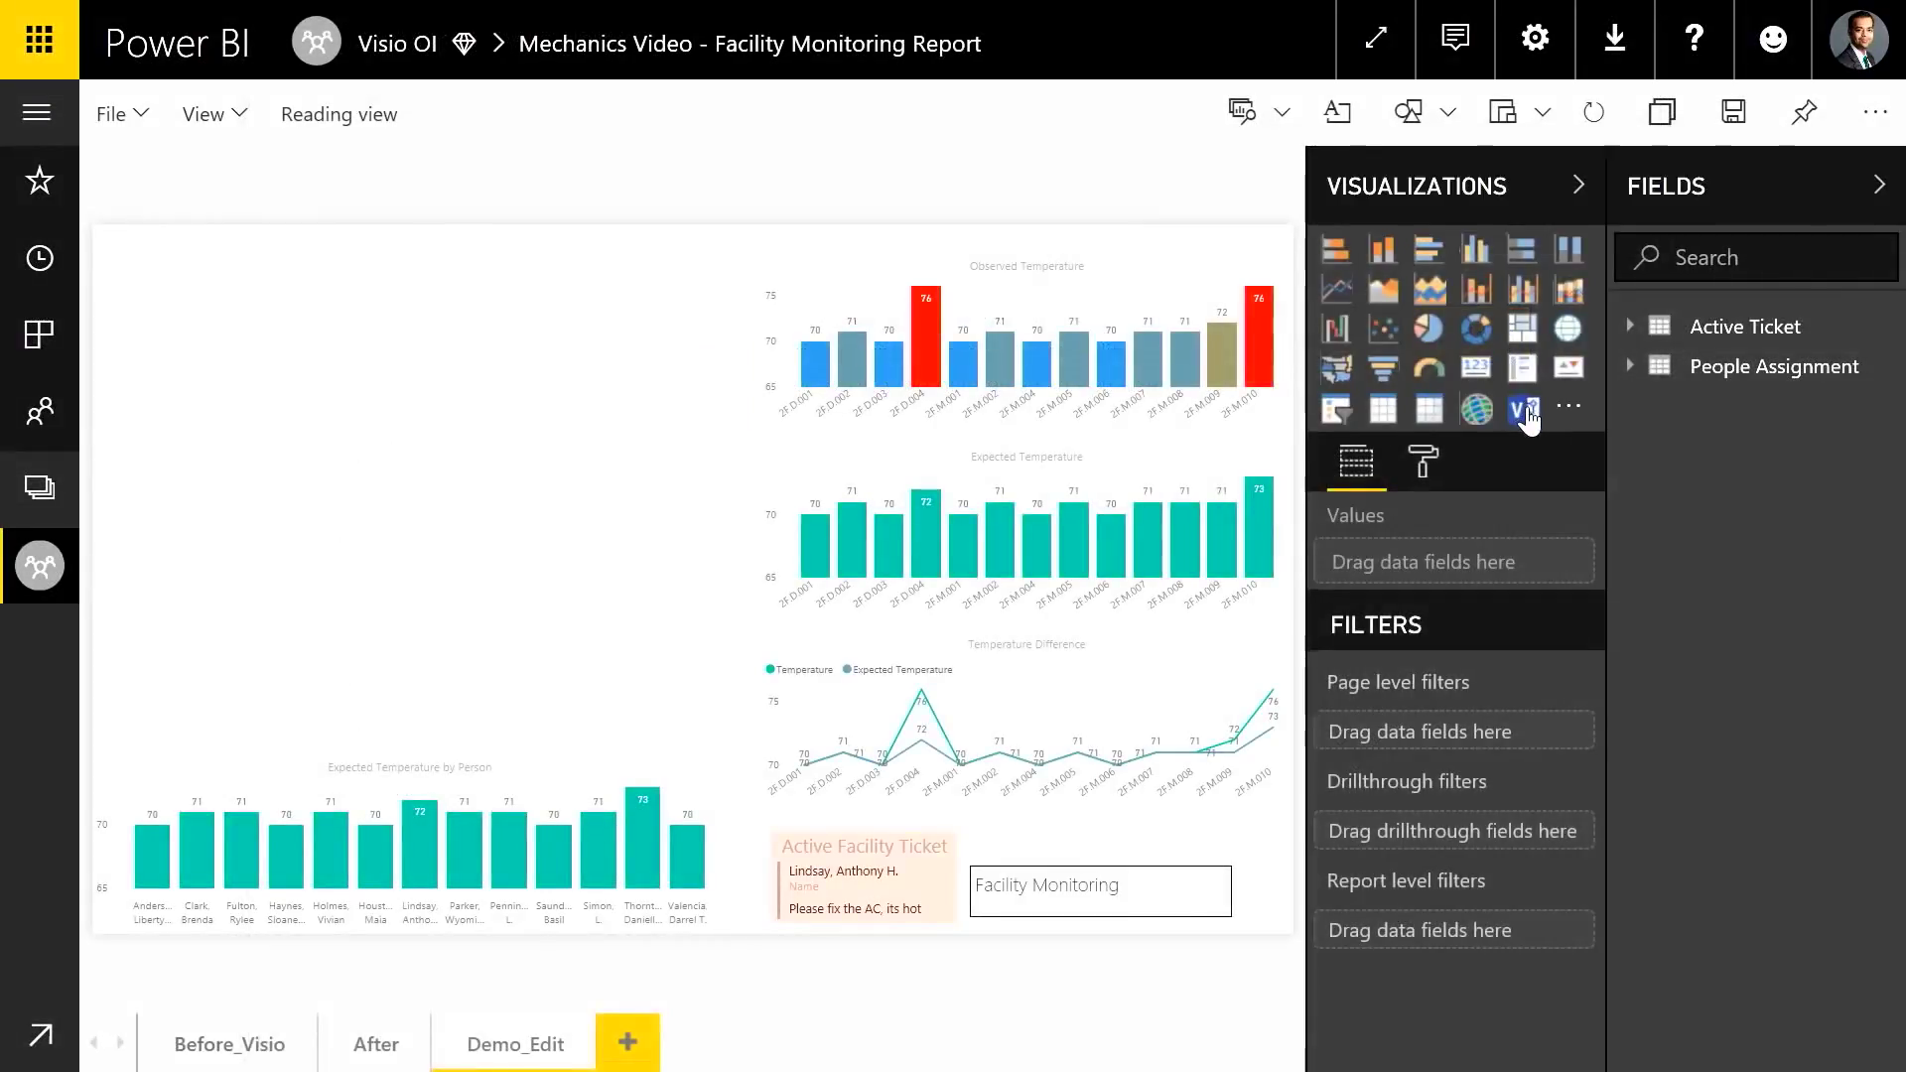
Place a Visio visual on the page and stretch it over the empty left area
click(1526, 415)
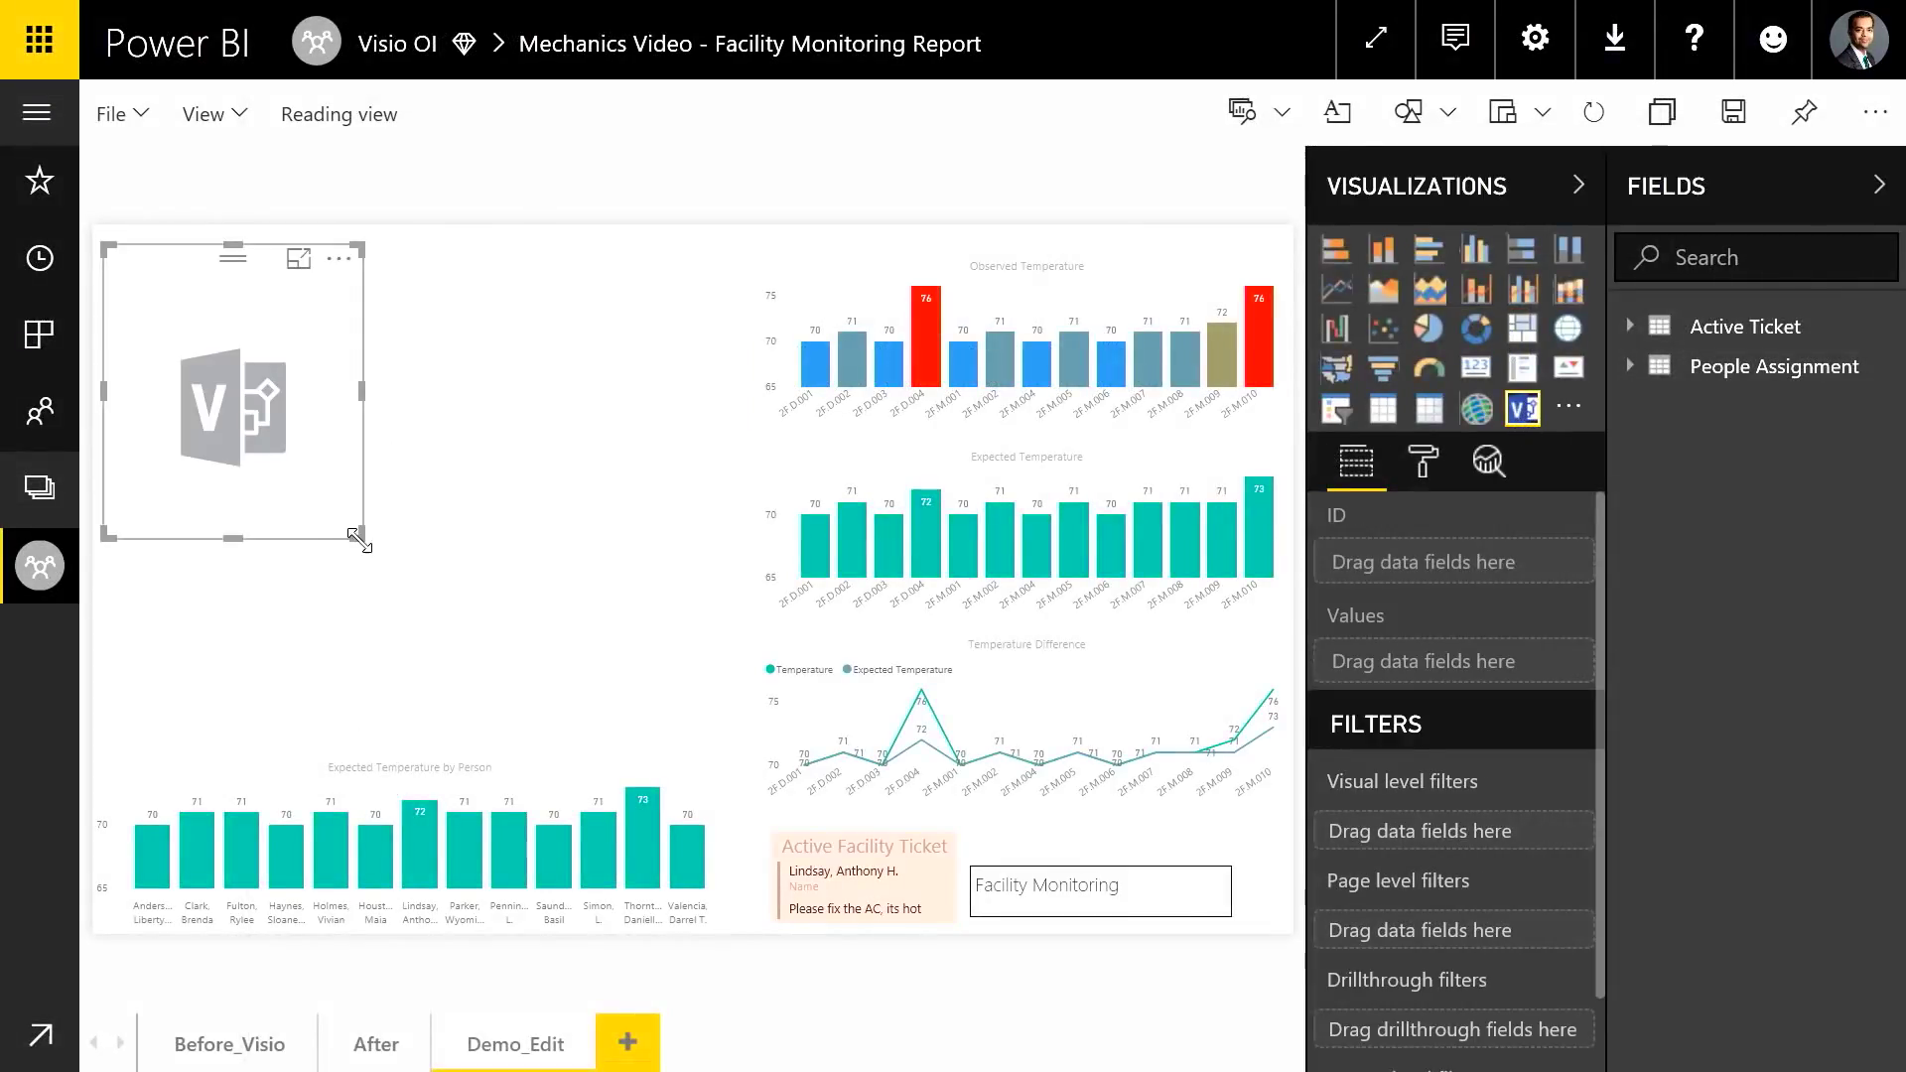
drag(490, 623, 721, 709)
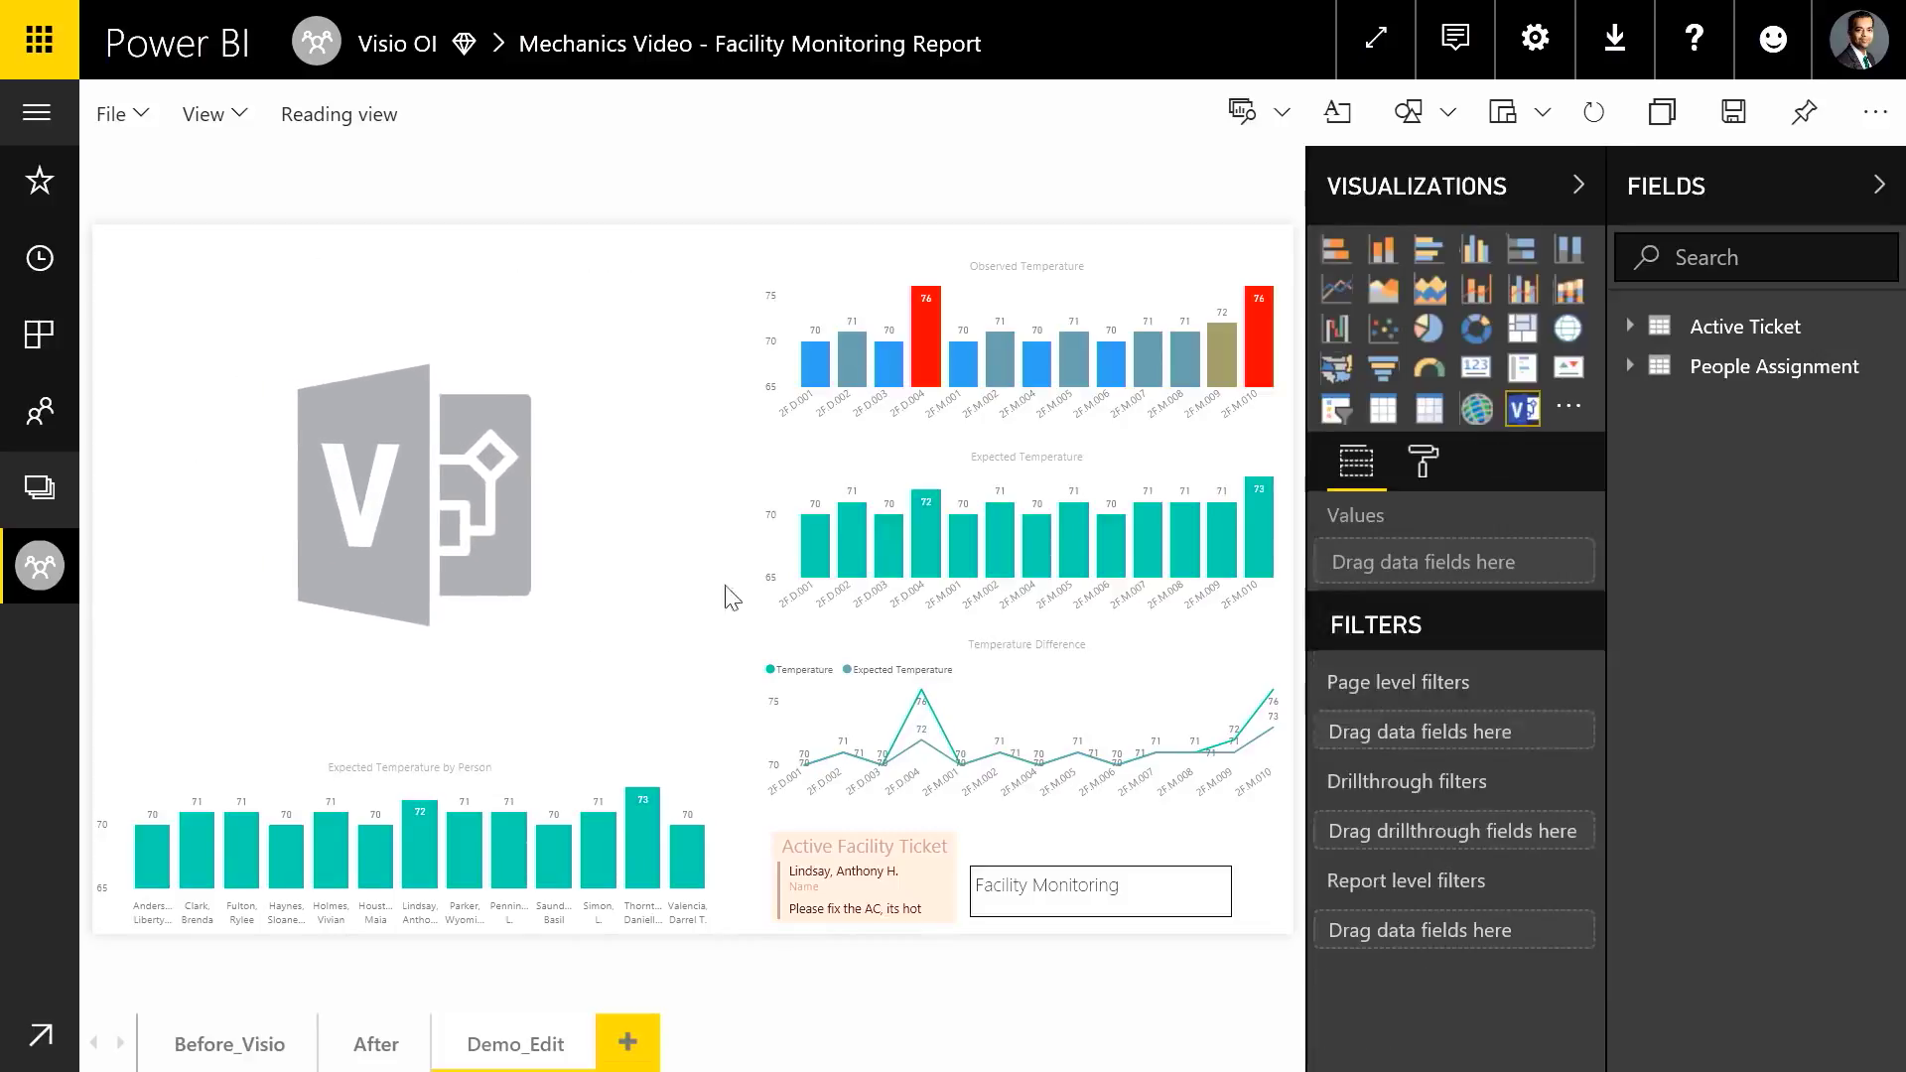
click(1629, 366)
Feed the visual Deviation and Expected Temperature values, Room Number as ID, and connect the pasted diagram URL
click(1674, 447)
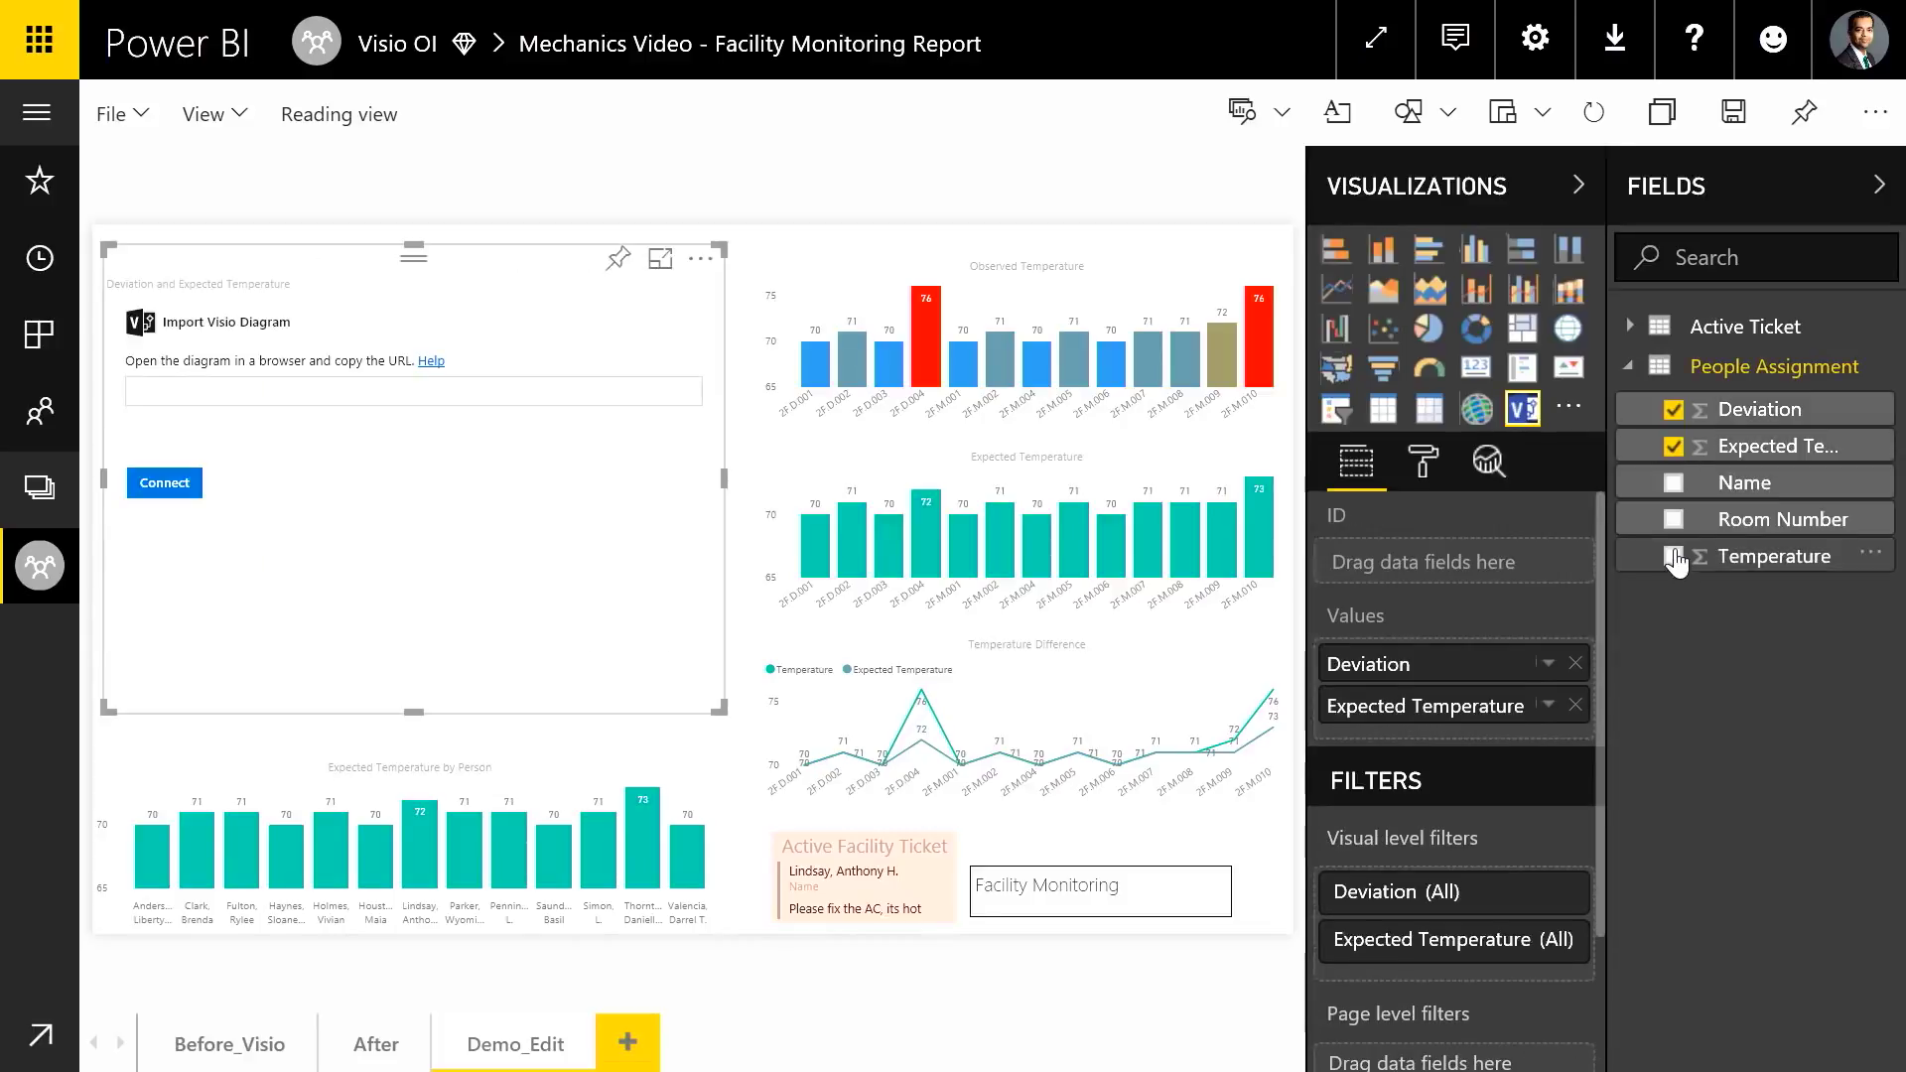
click(1674, 520)
click(302, 391)
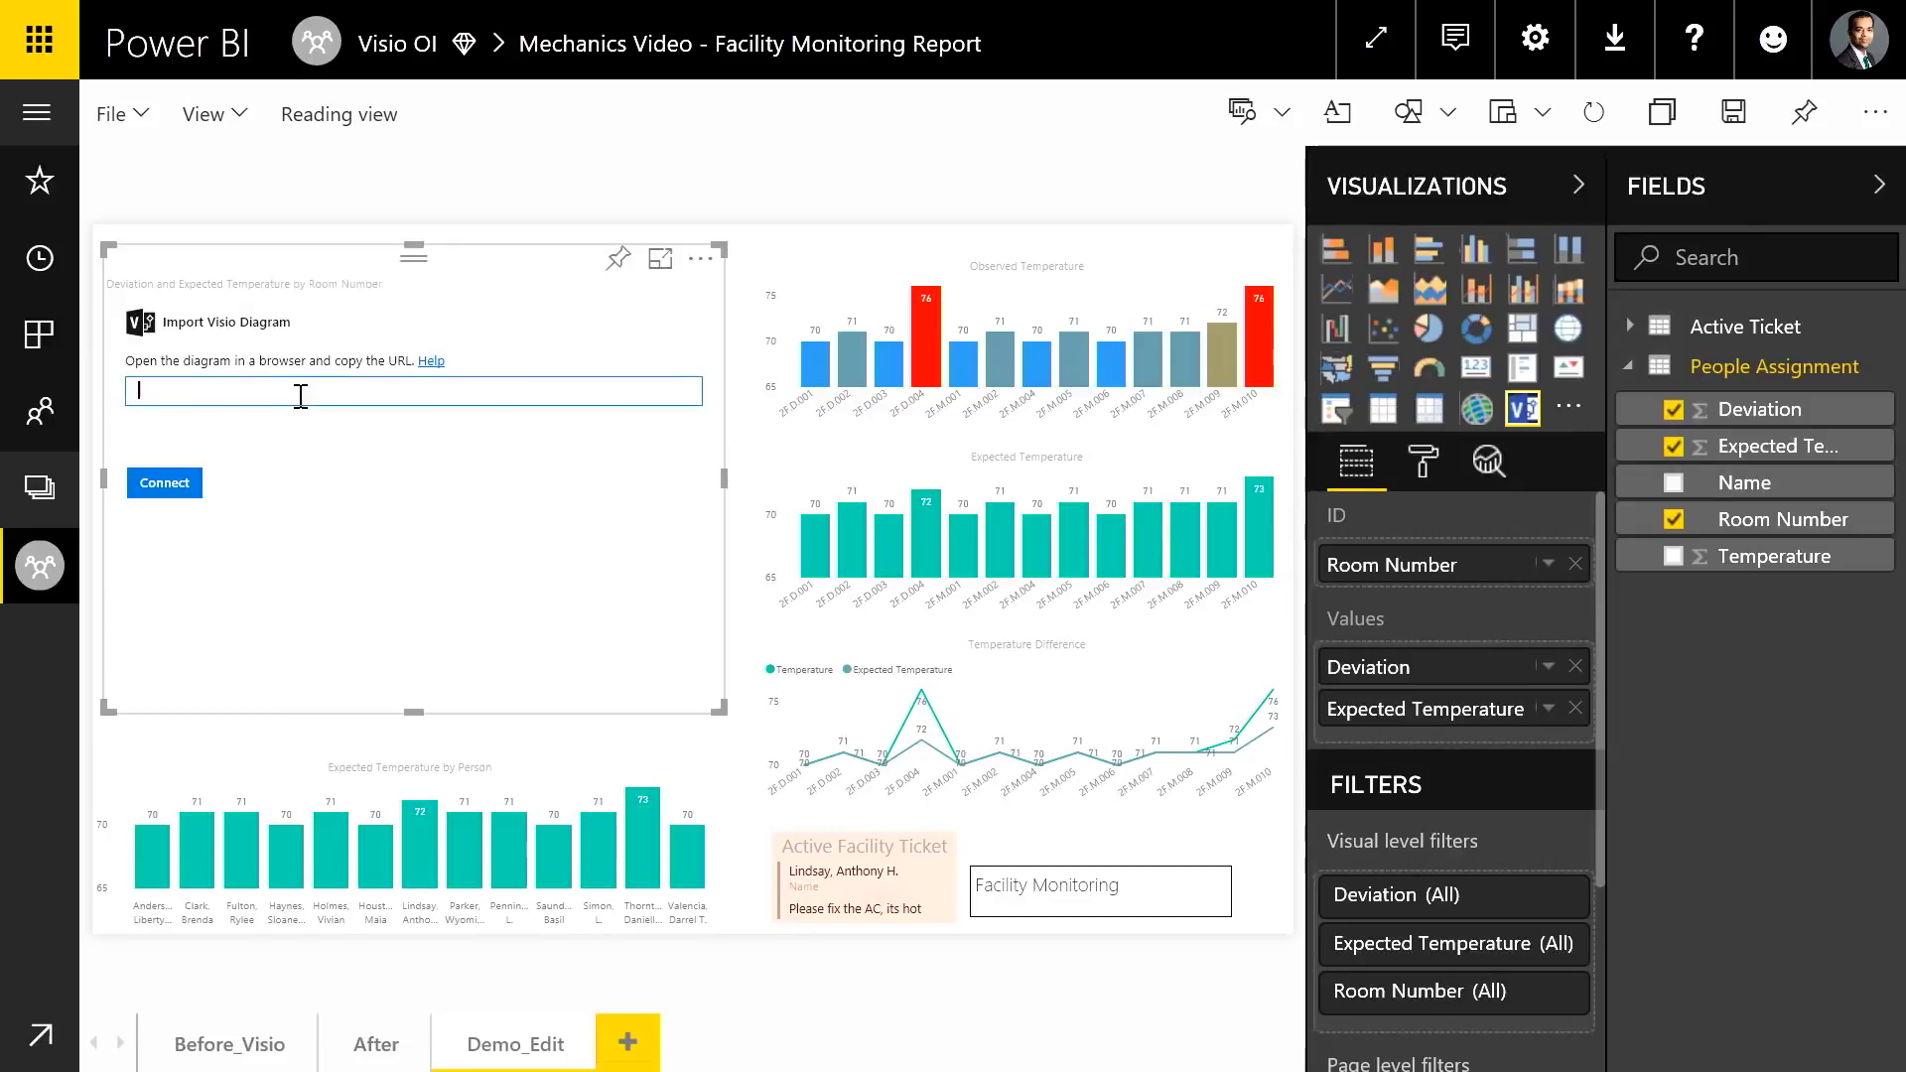
key(ctrl+v)
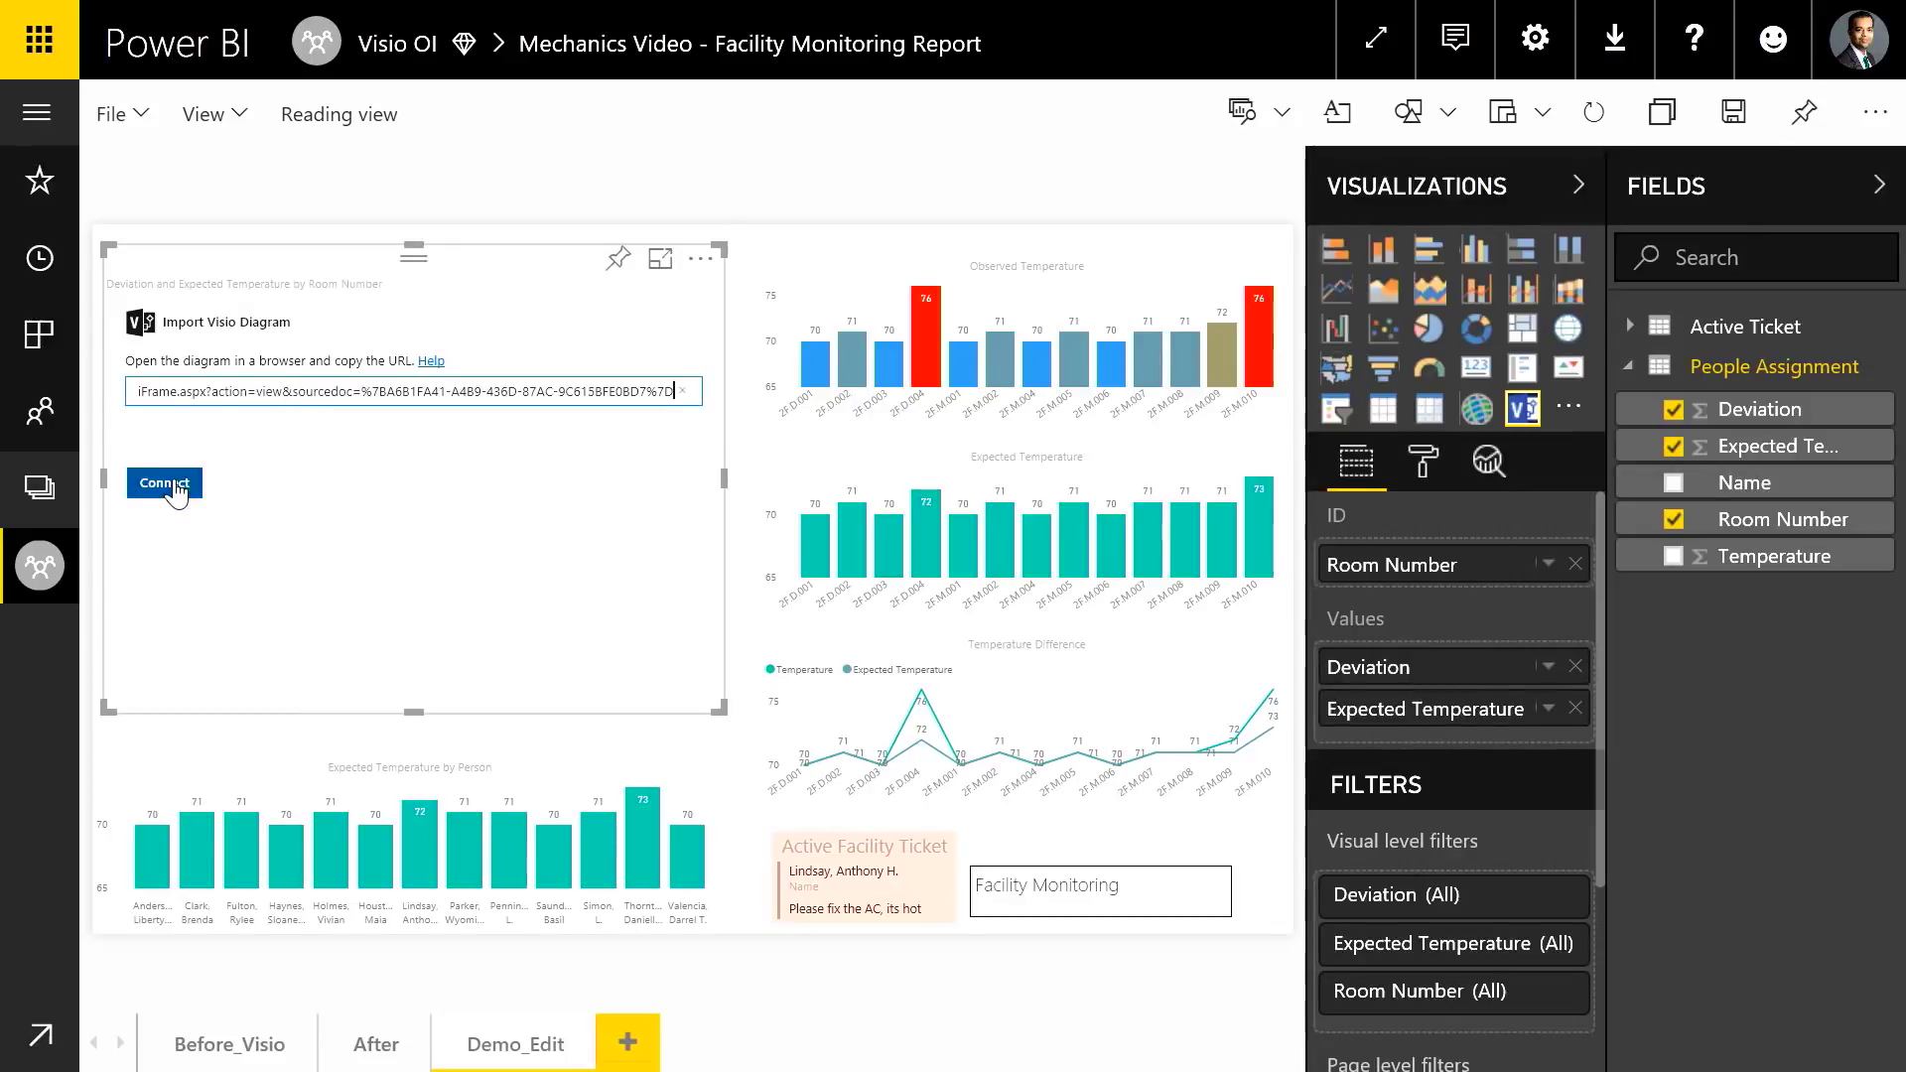
click(169, 485)
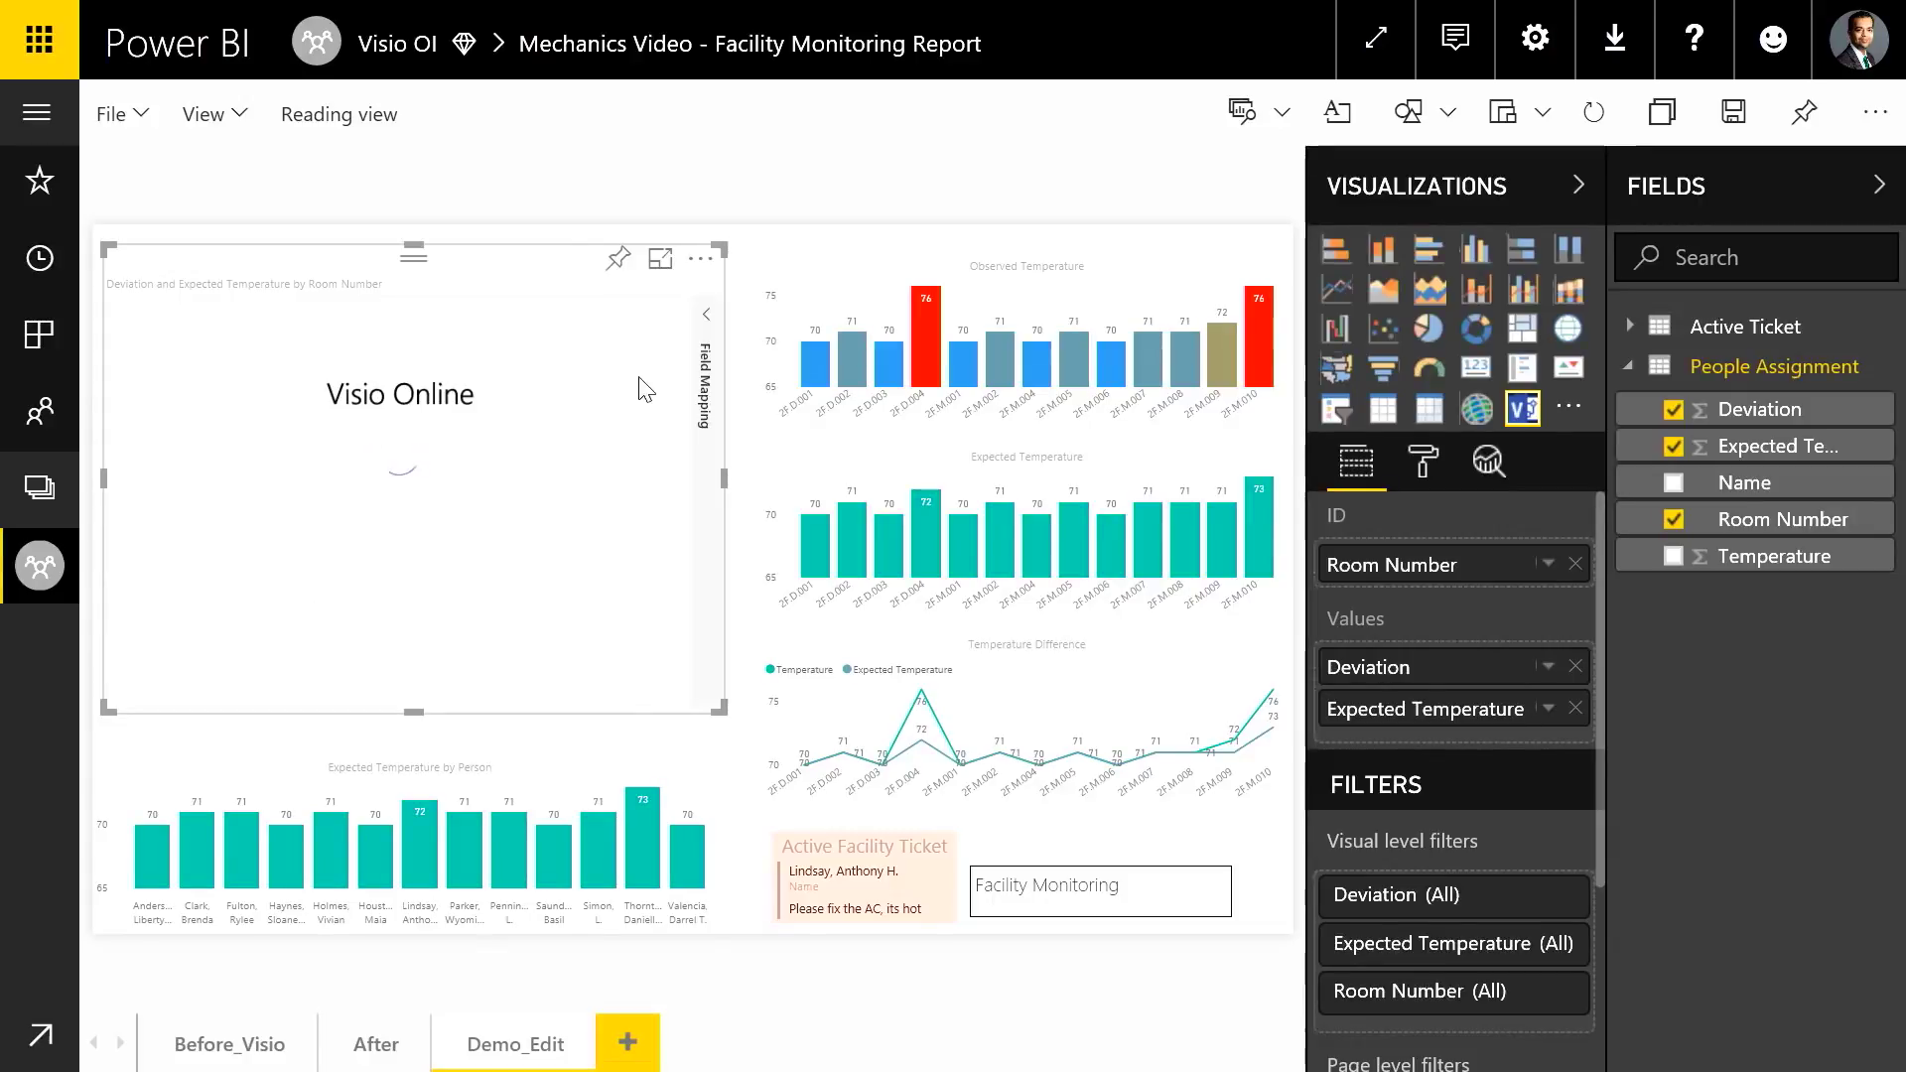
Link Room Number rows 2F.M.008 and 2F.M.007 to their floor-plan shapes
click(706, 343)
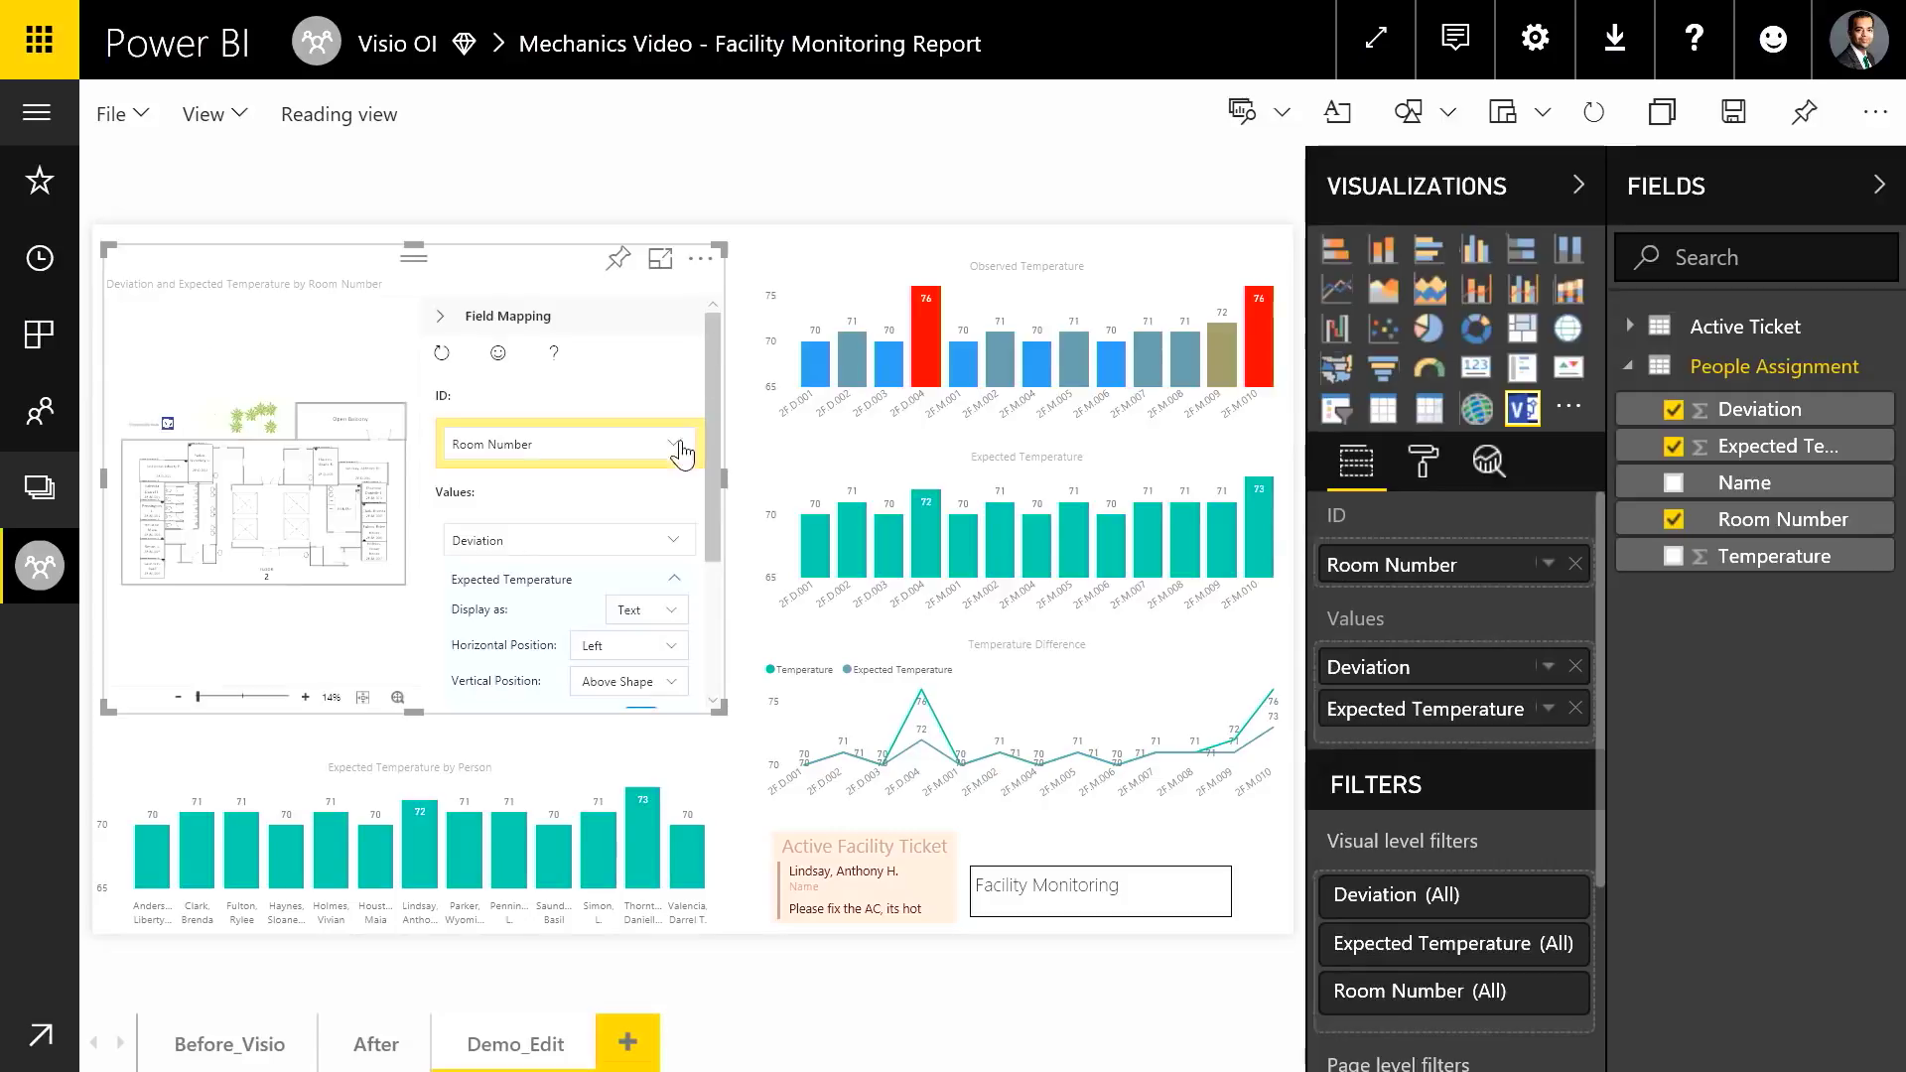
click(657, 449)
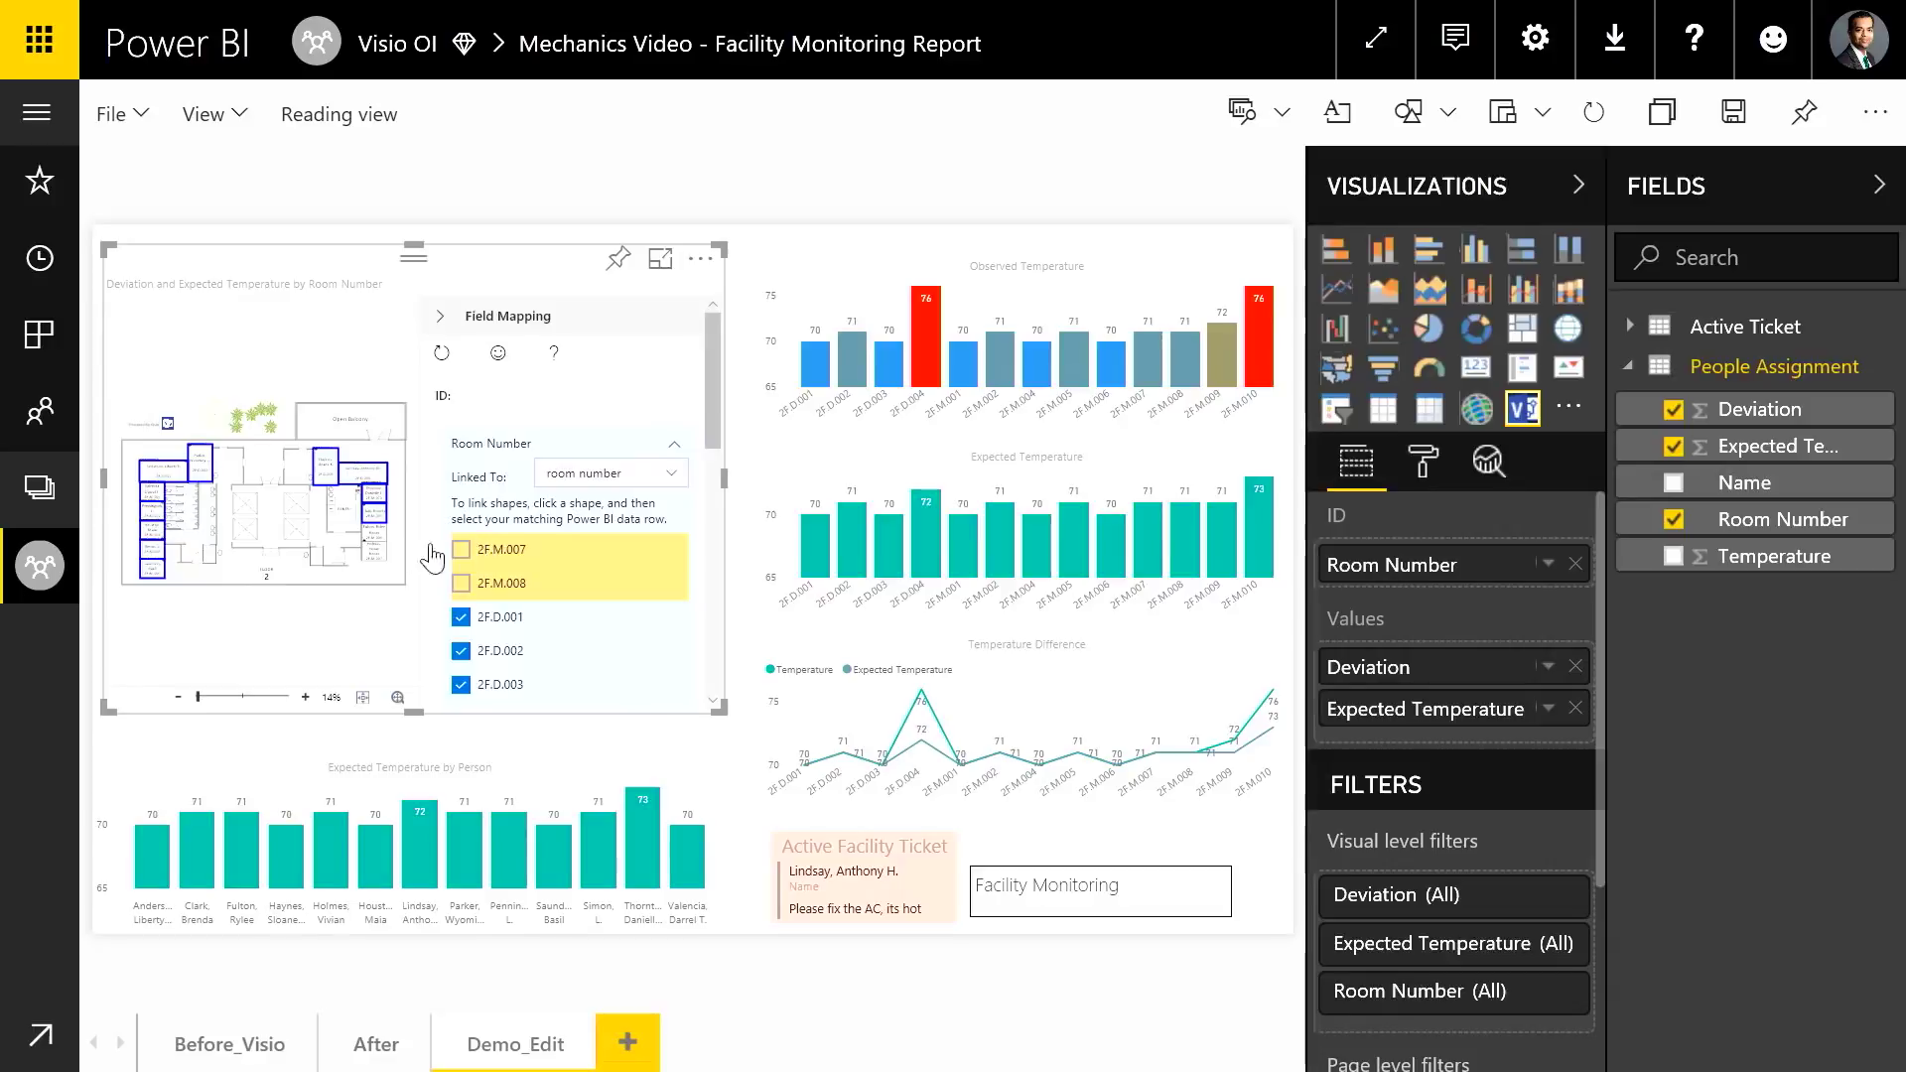
click(460, 583)
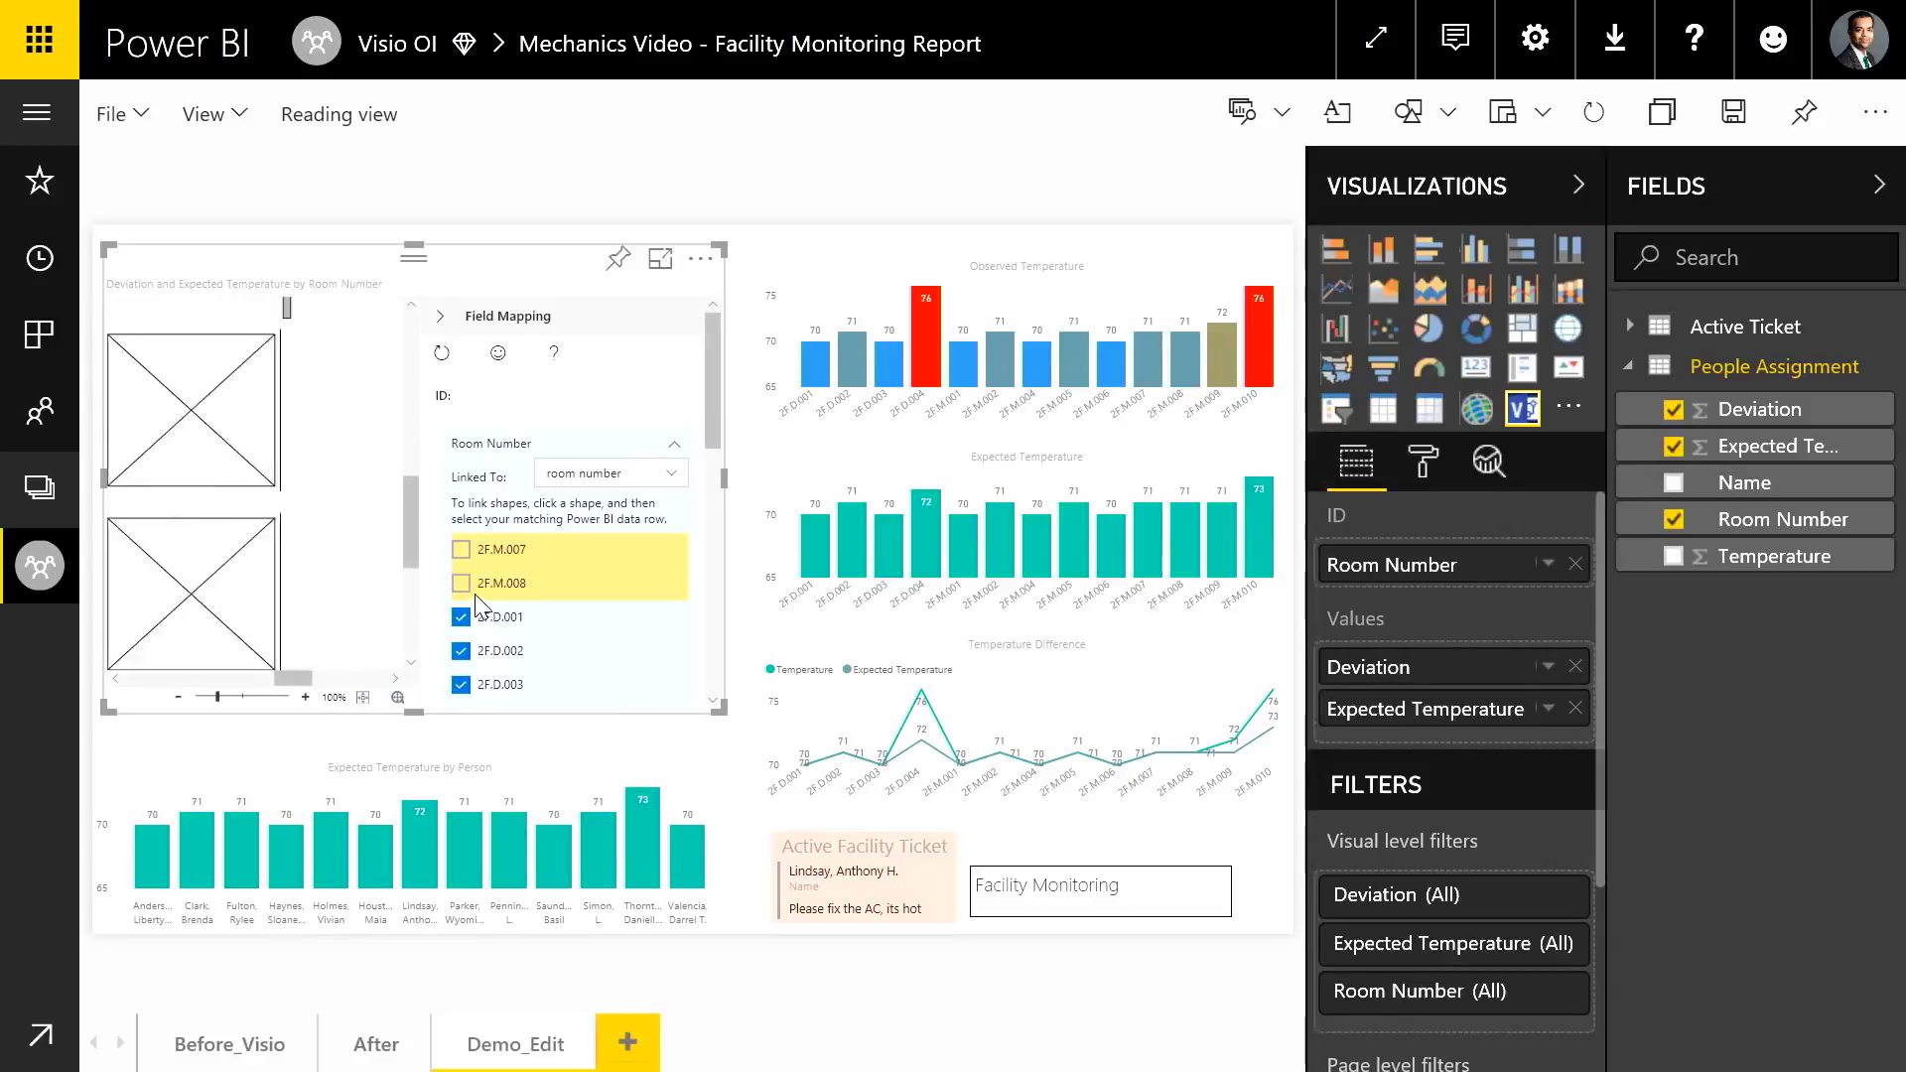
click(460, 550)
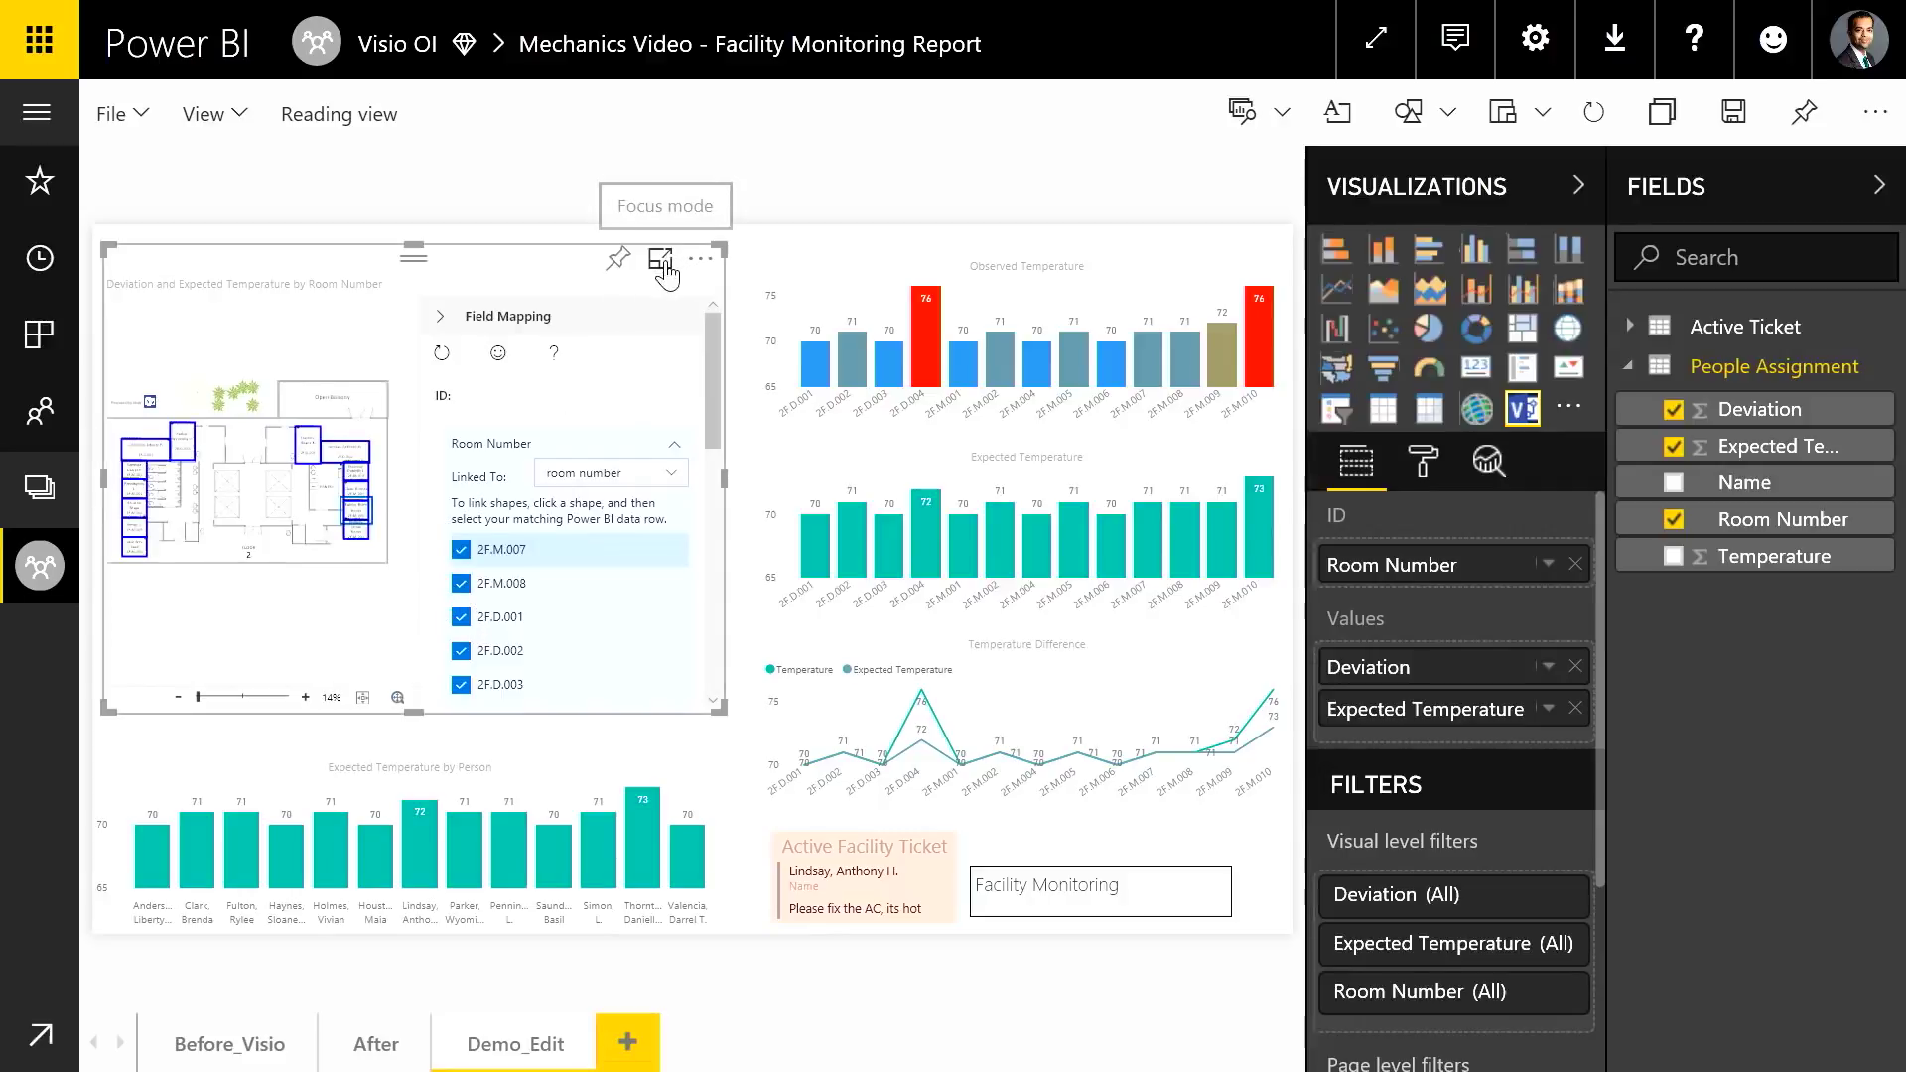
Show the floor-plan visual in Focus mode and collapse the Room Number and Expected Temperature settings
click(660, 259)
click(1213, 516)
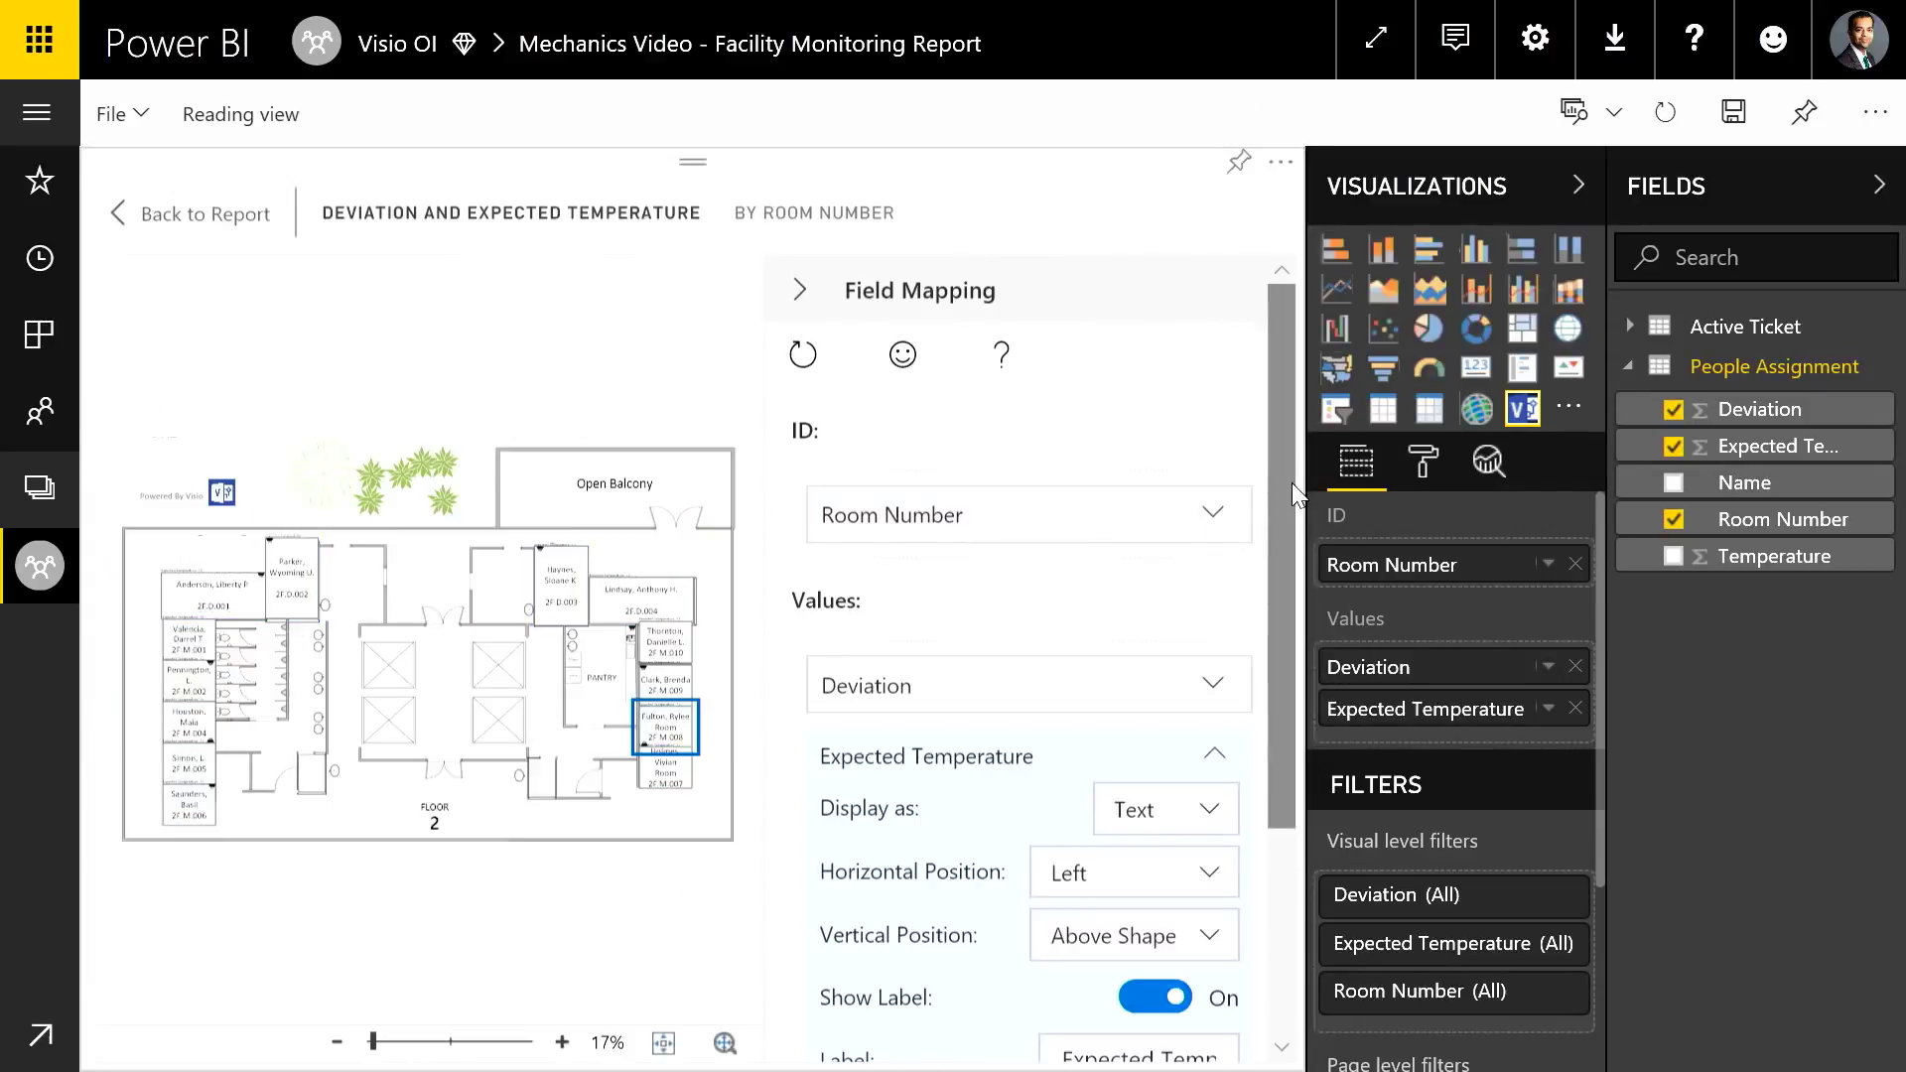
drag(1284, 484, 1225, 794)
click(1201, 457)
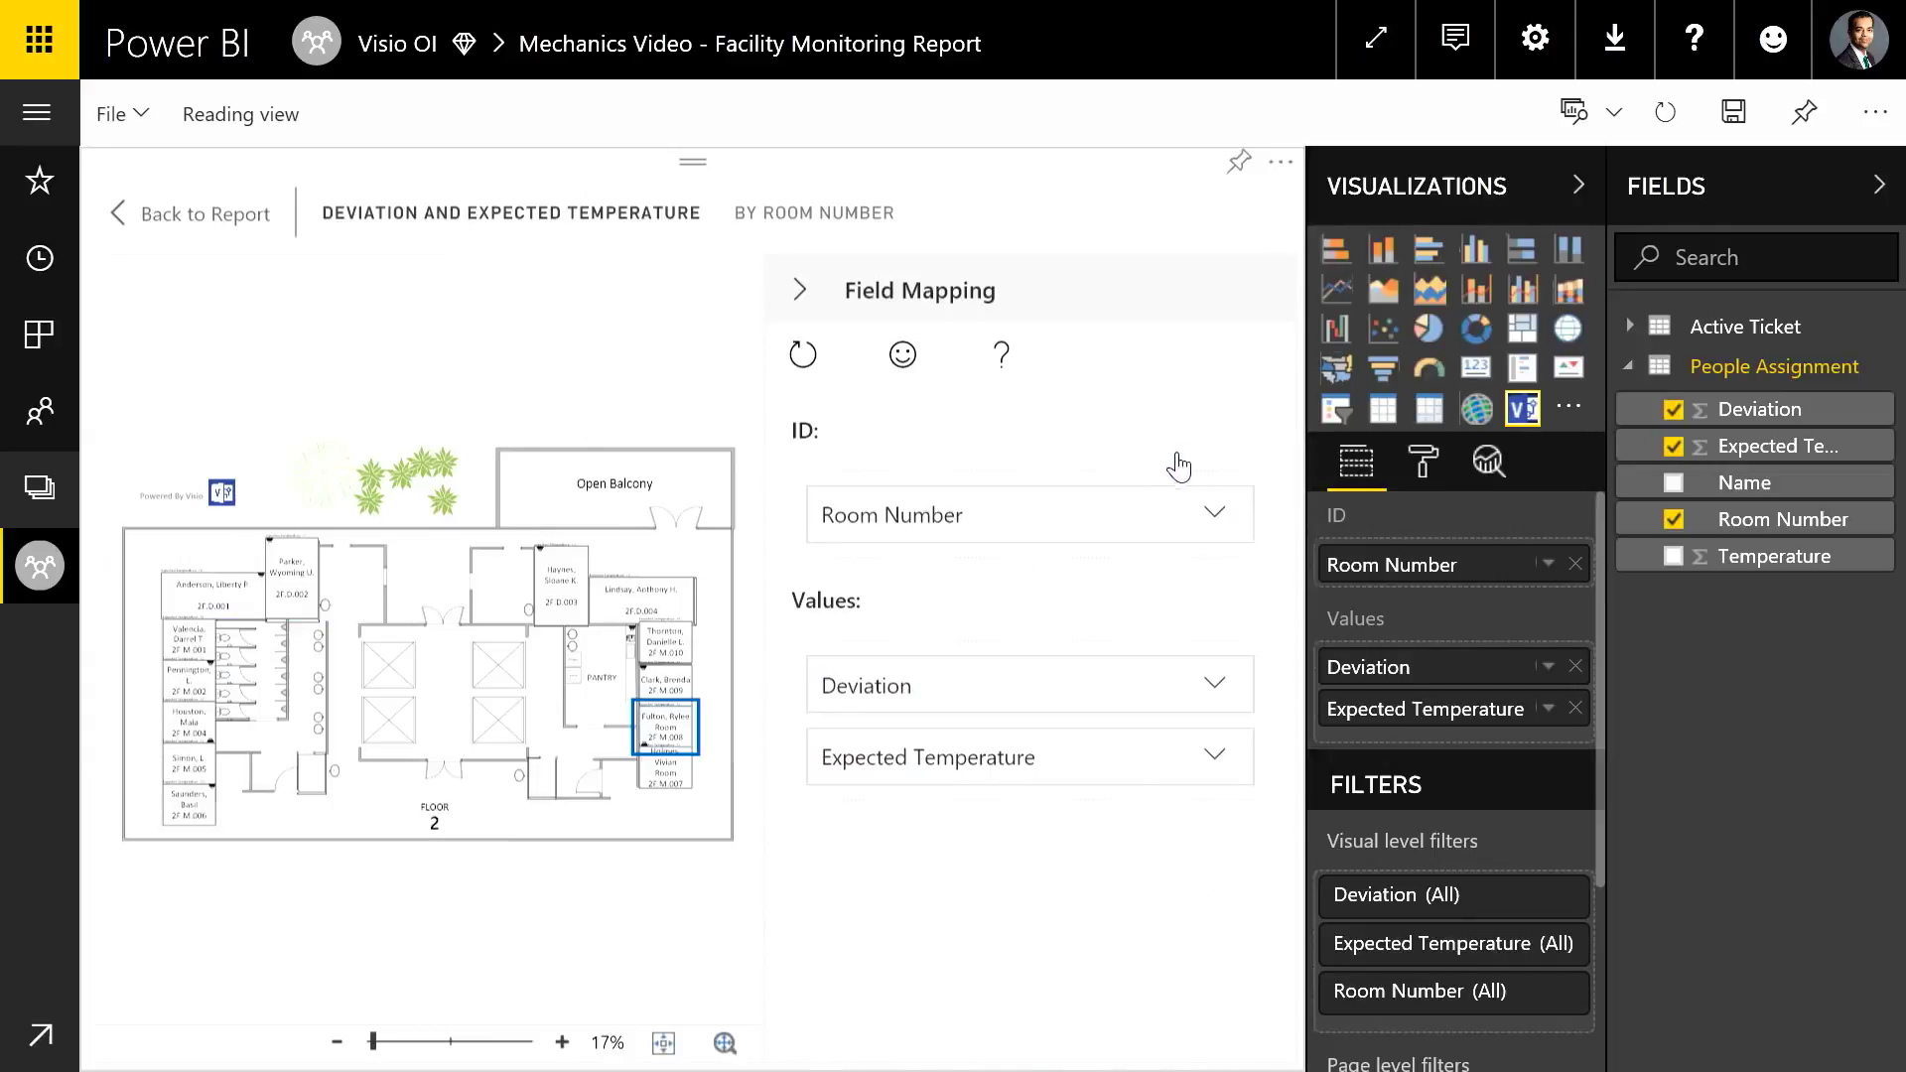
Delete the fourth Deviation range and make the 0–1 range cyan
click(1200, 701)
scroll(1227, 936, down, 2)
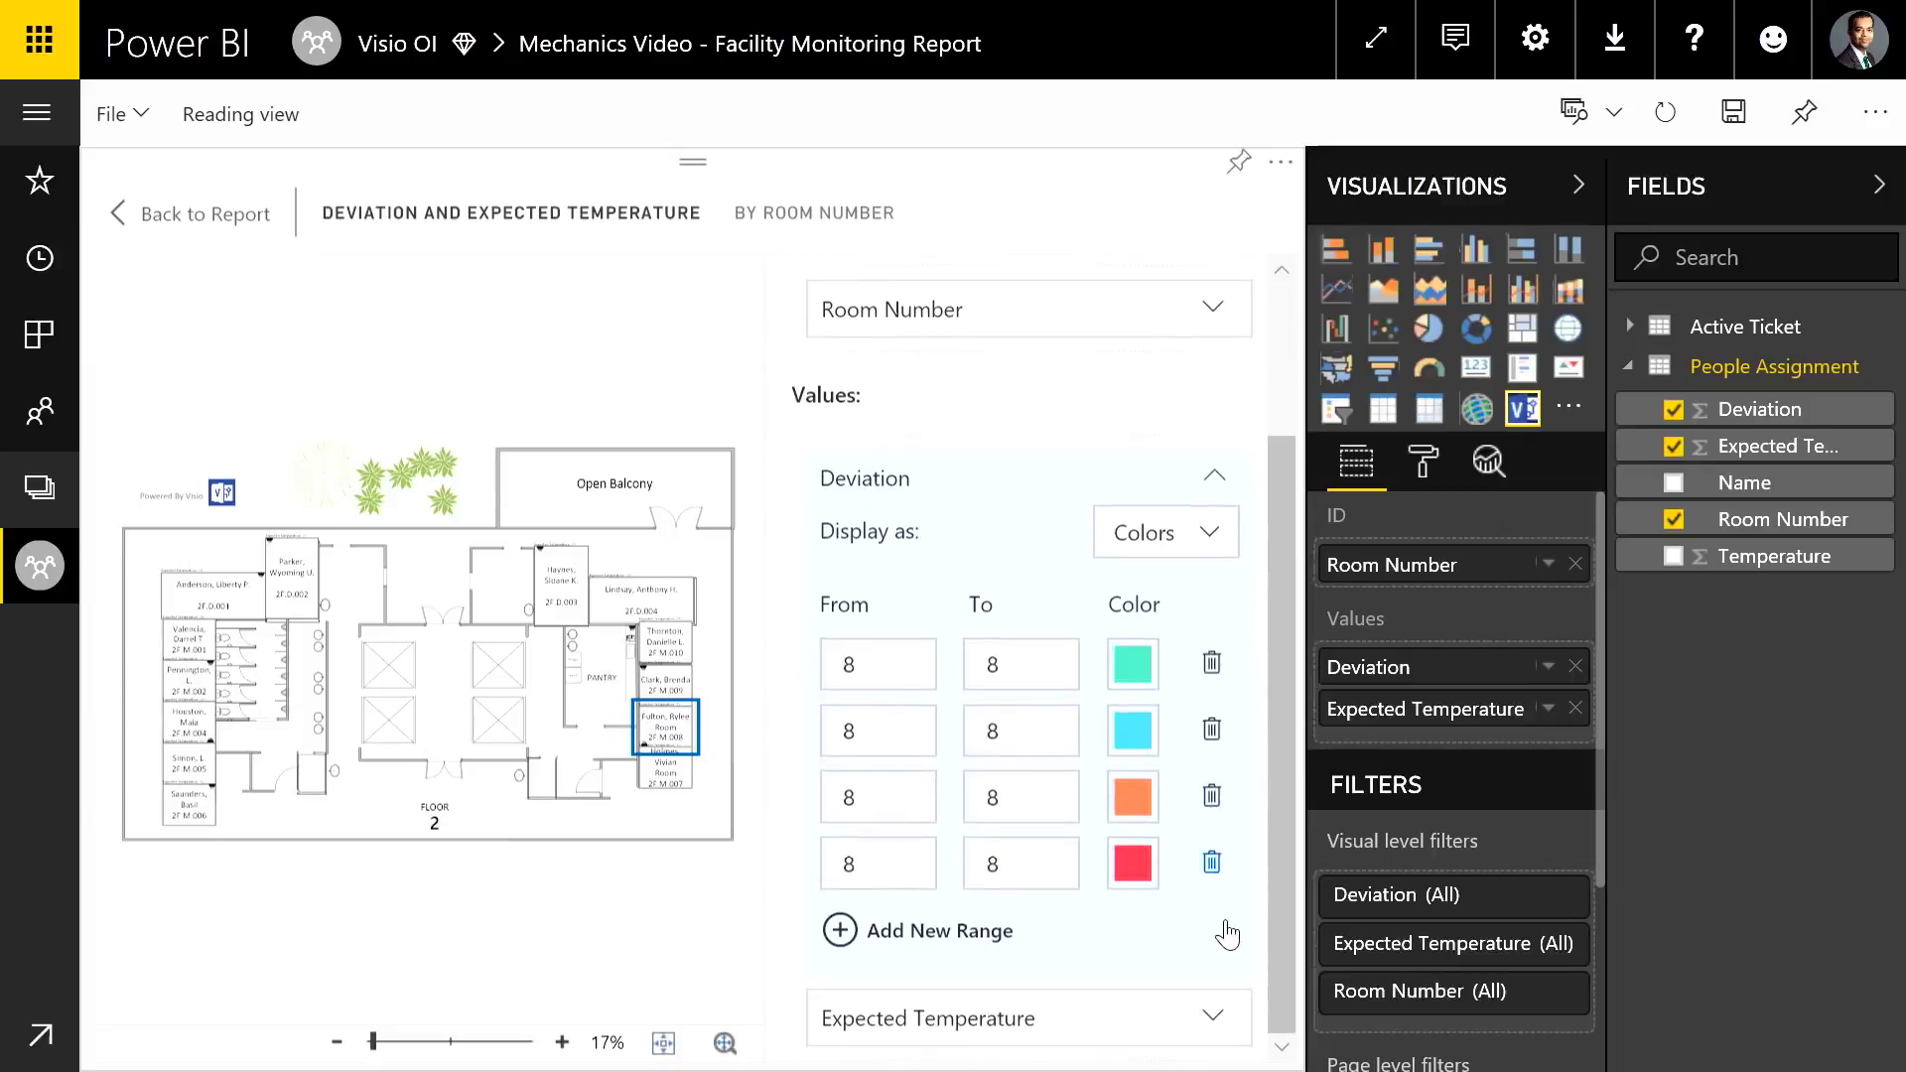
click(1212, 861)
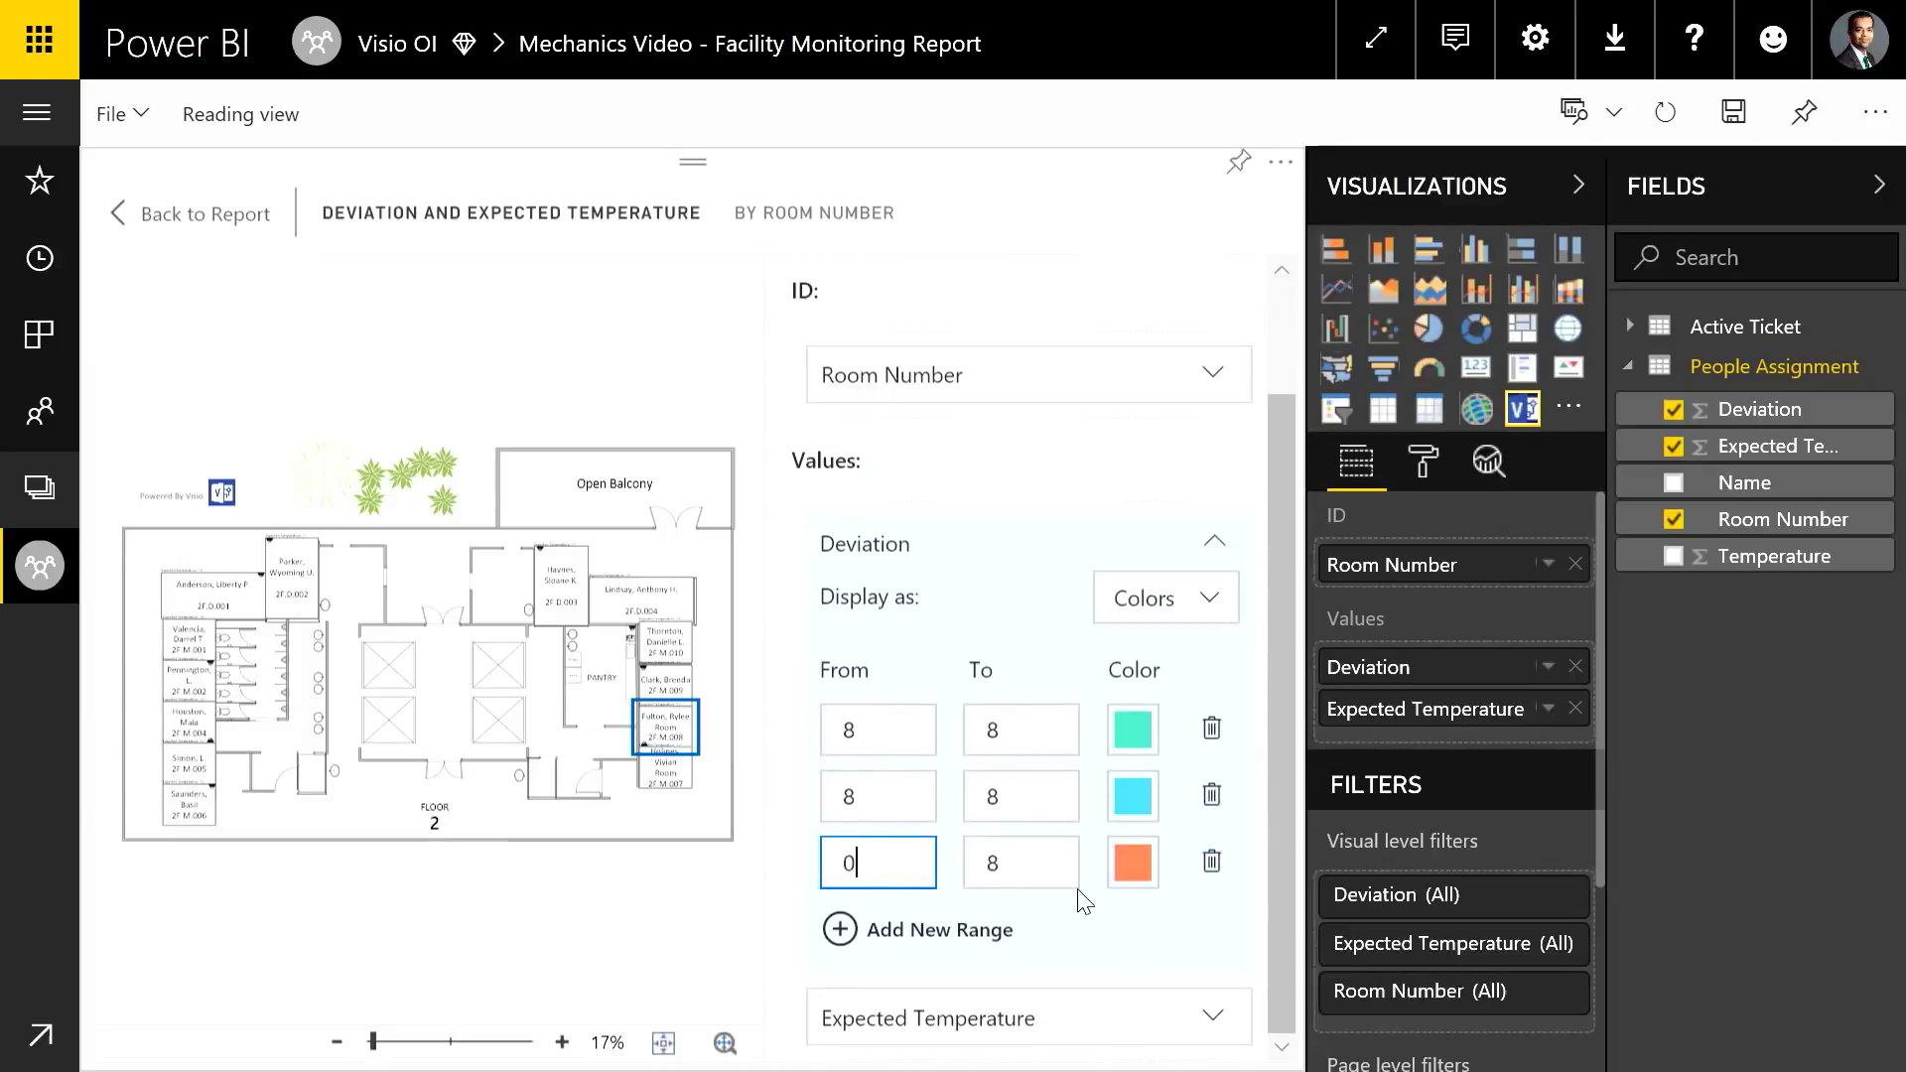
key(Tab)
text(1)
key(Tab)
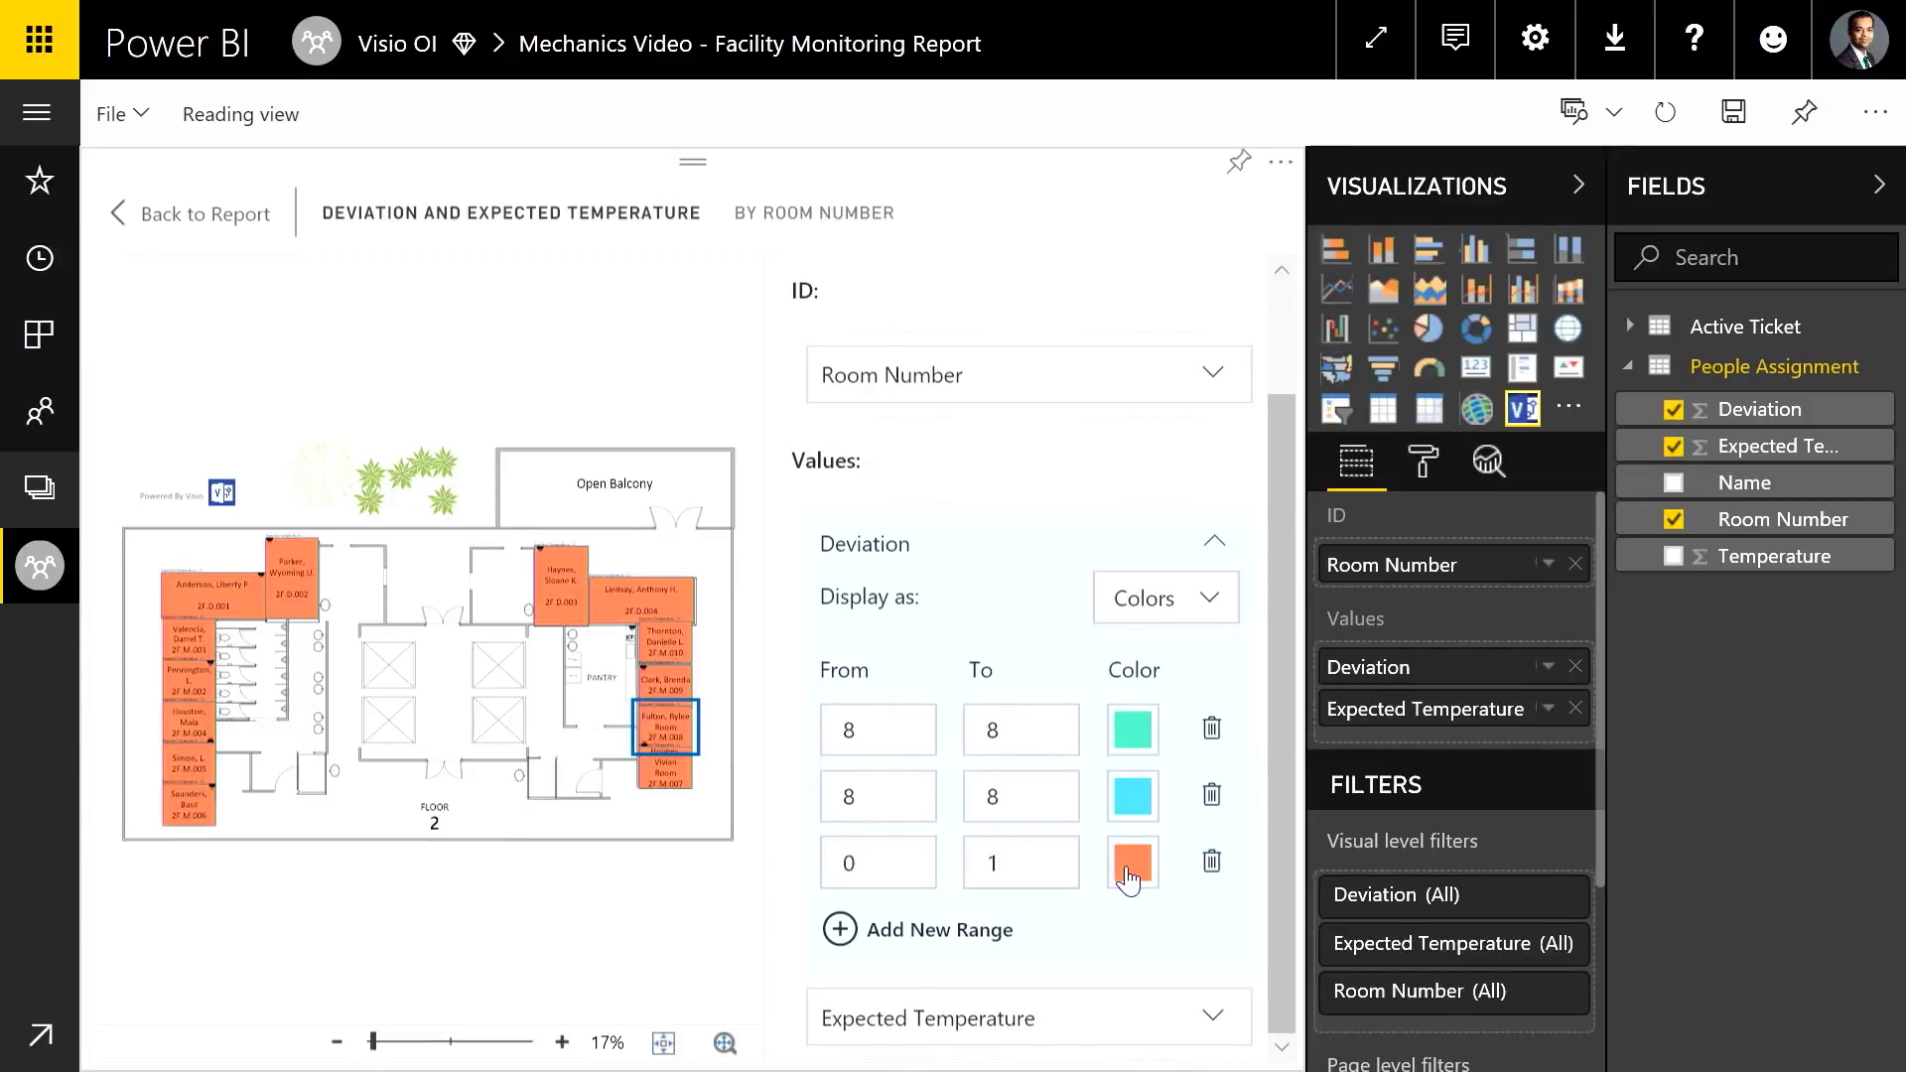
click(1131, 866)
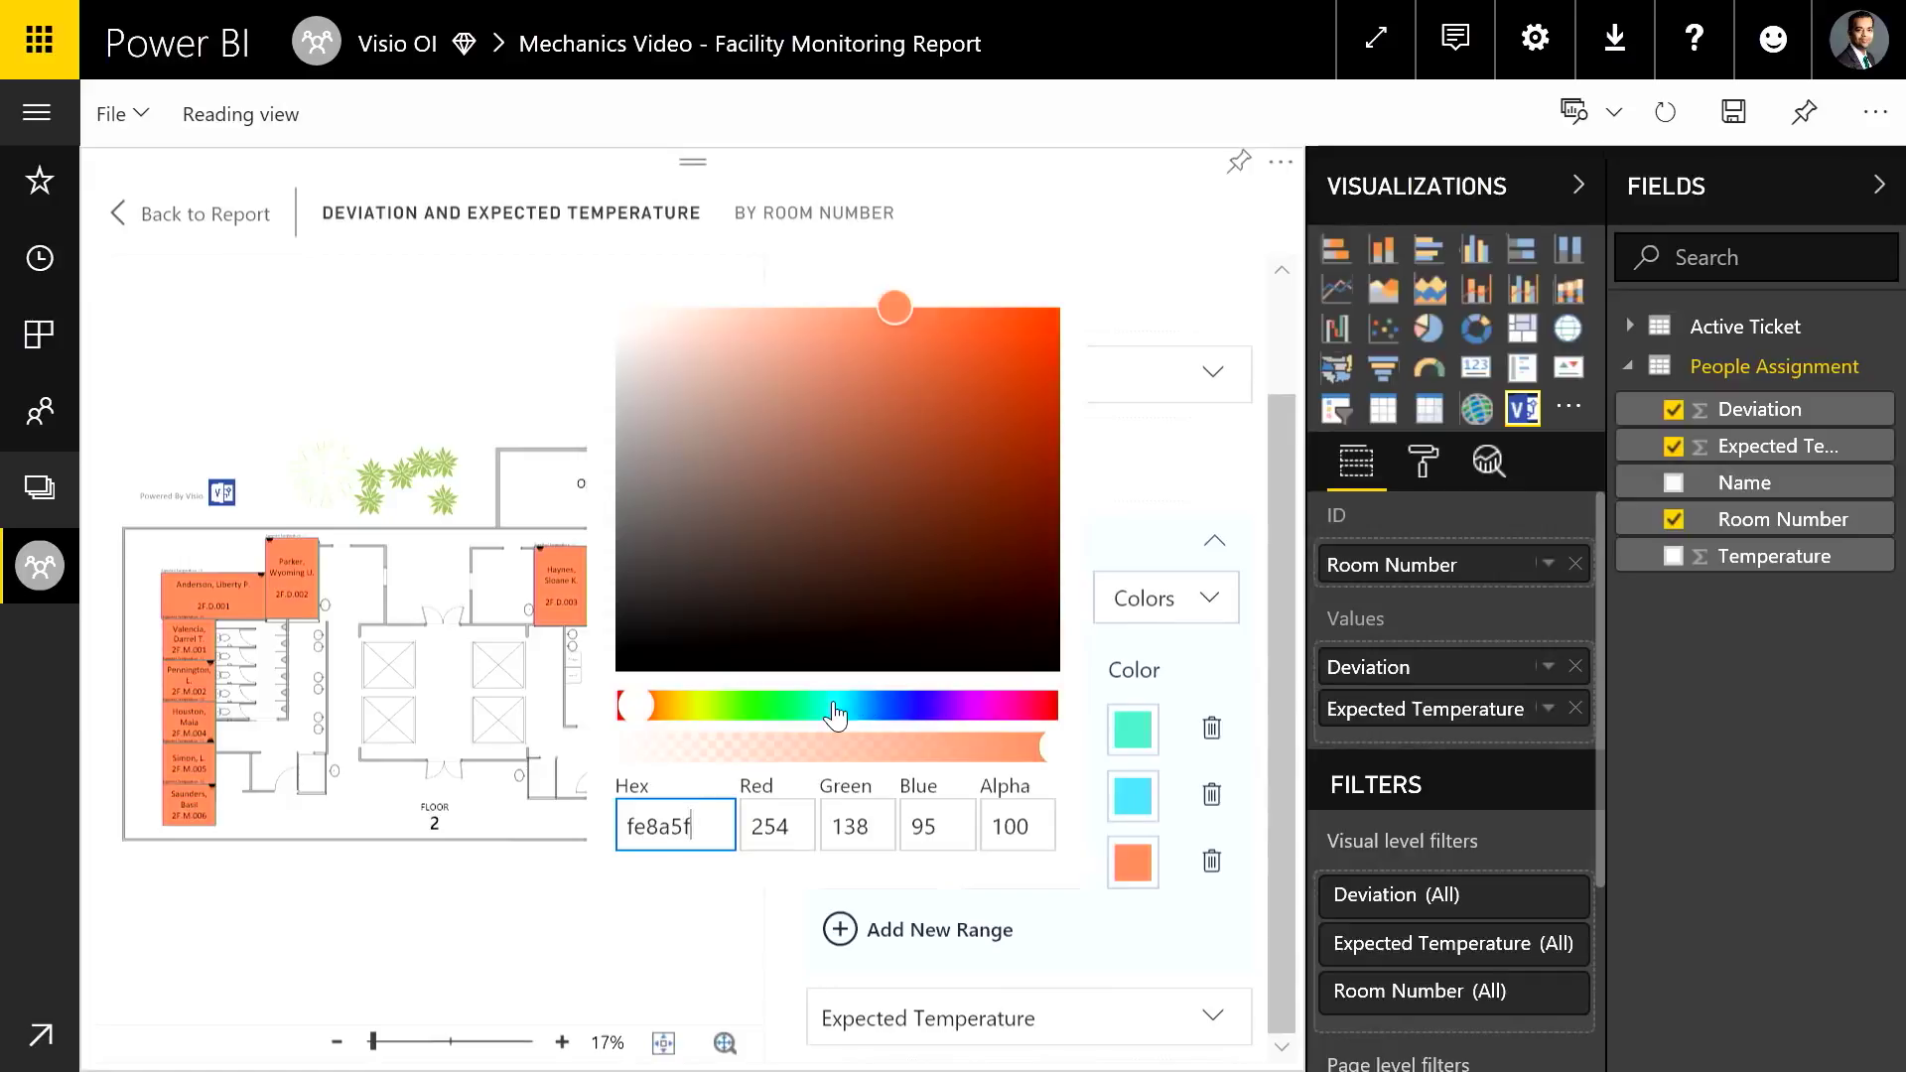
click(834, 707)
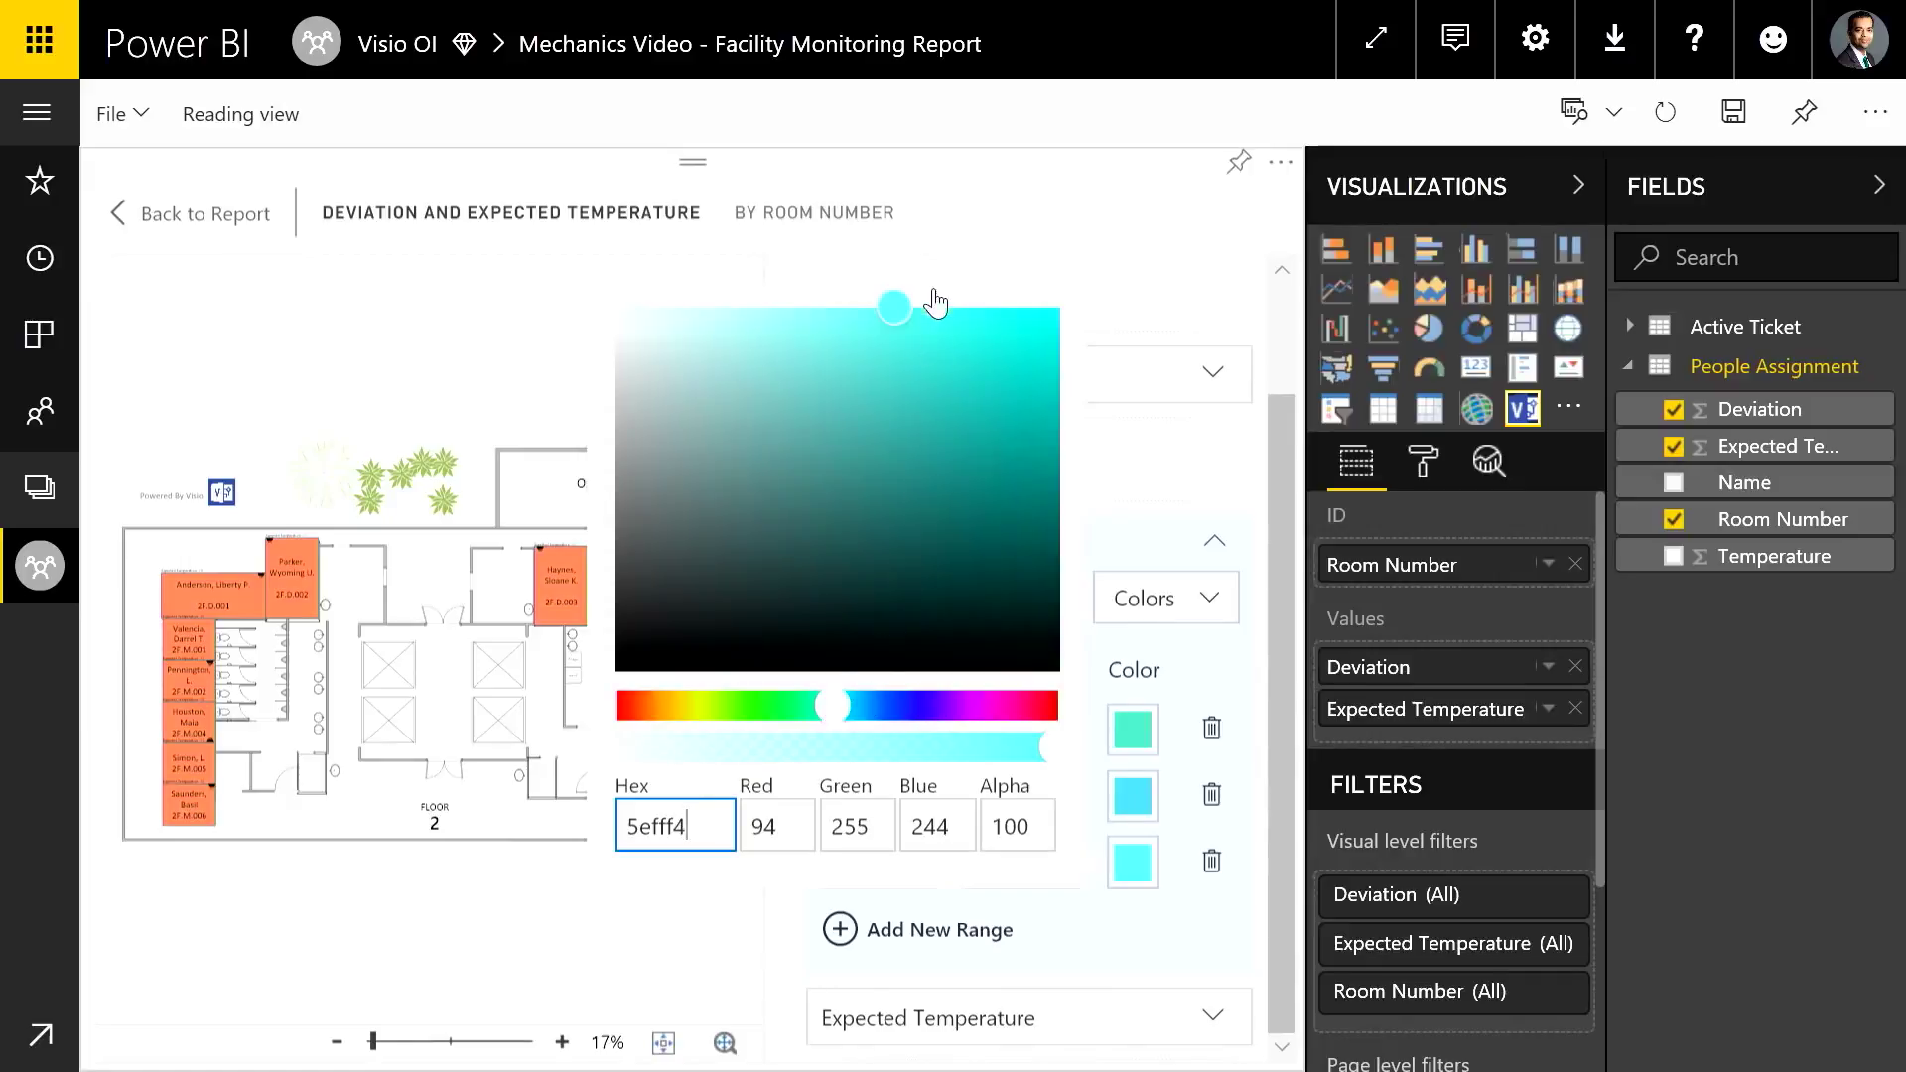
Set the second Deviation range to 1–2 and colour it yellow
click(1129, 893)
double_click(914, 800)
text(1)
key(Tab)
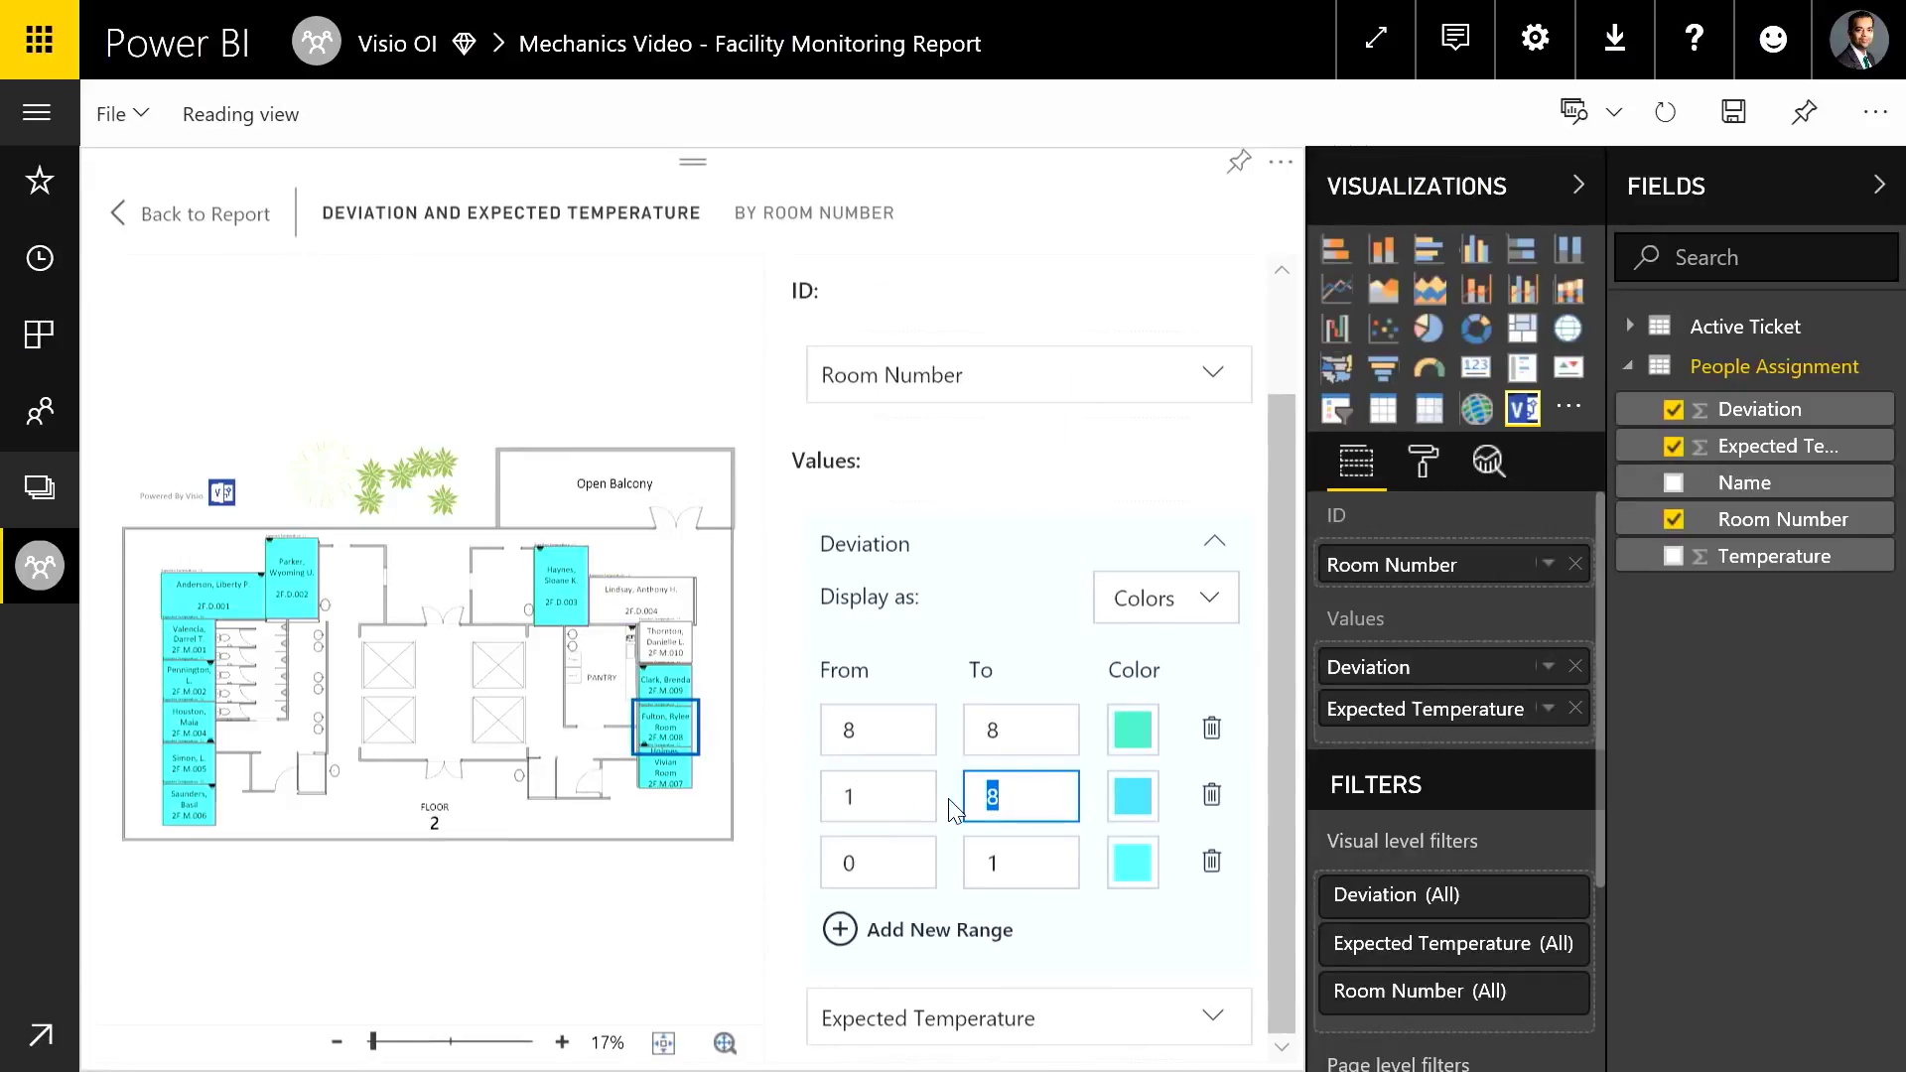
text(2)
click(1138, 810)
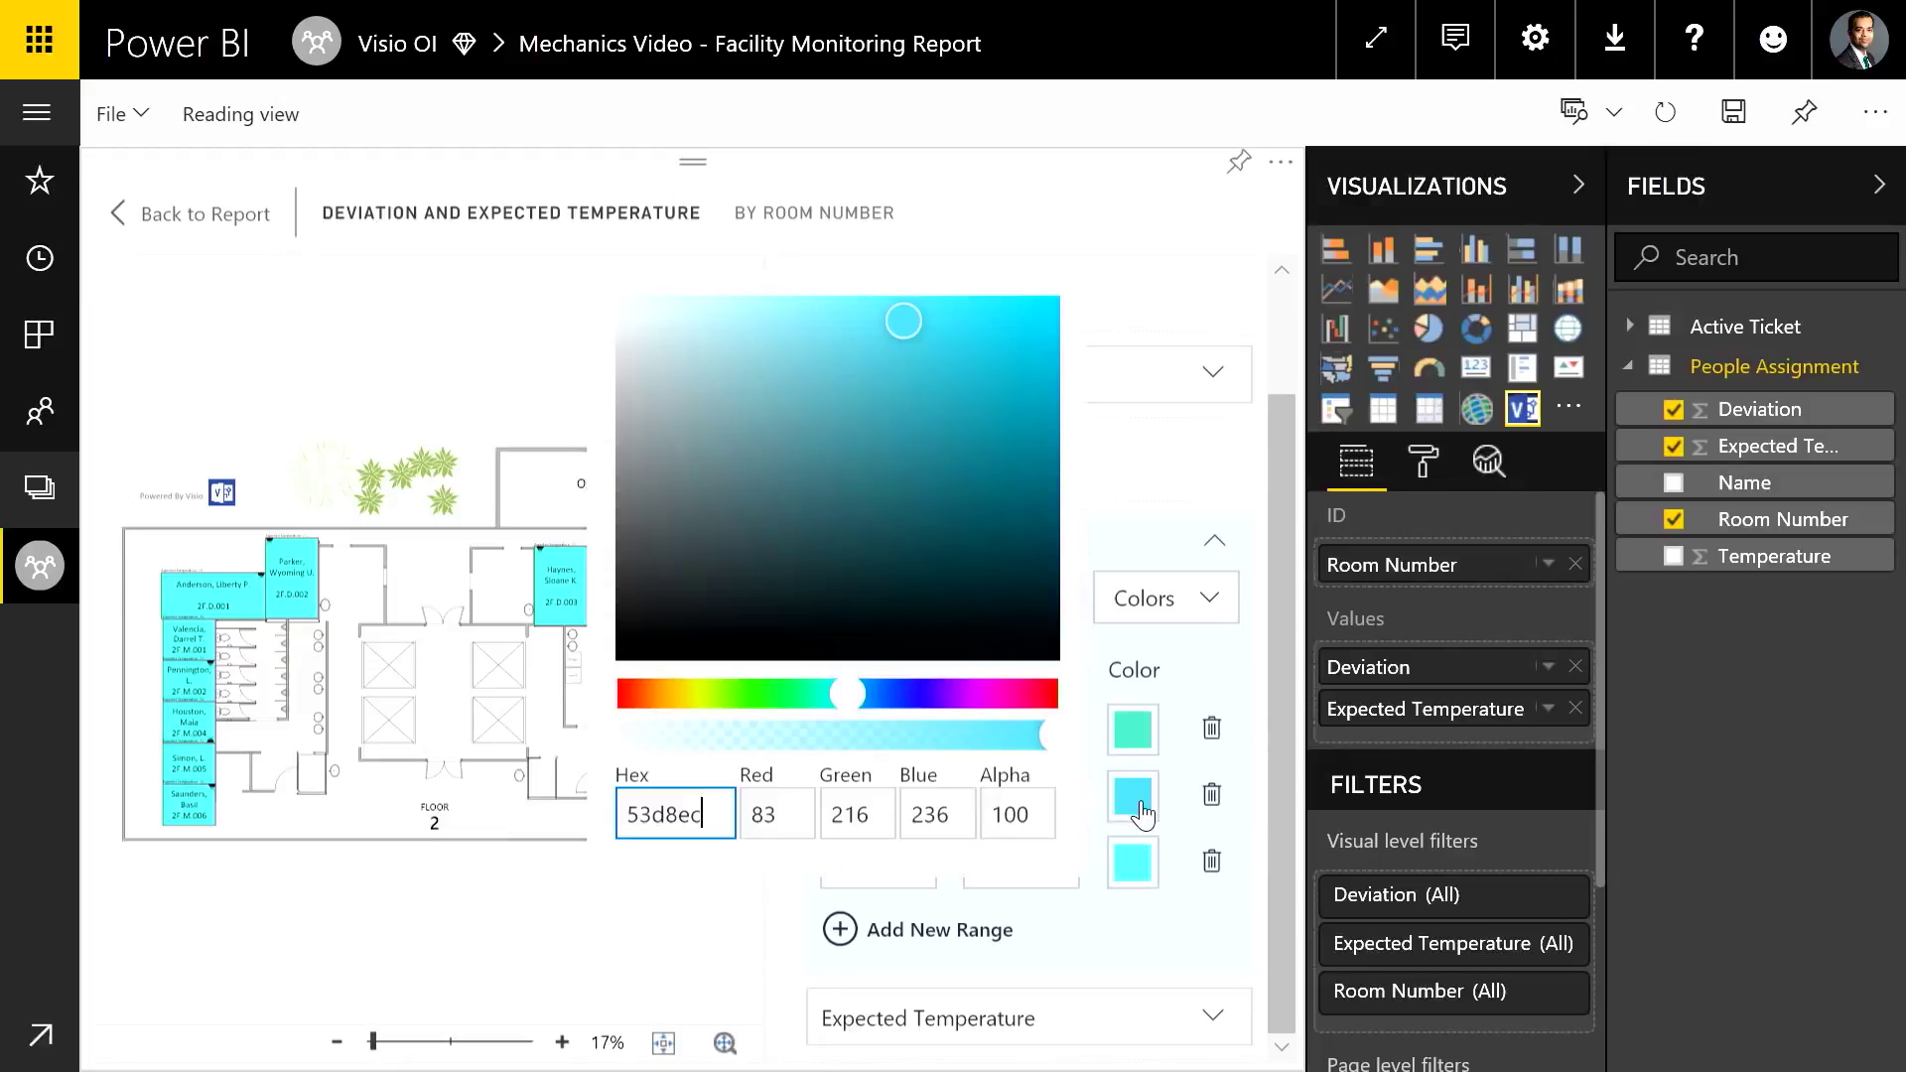
click(685, 695)
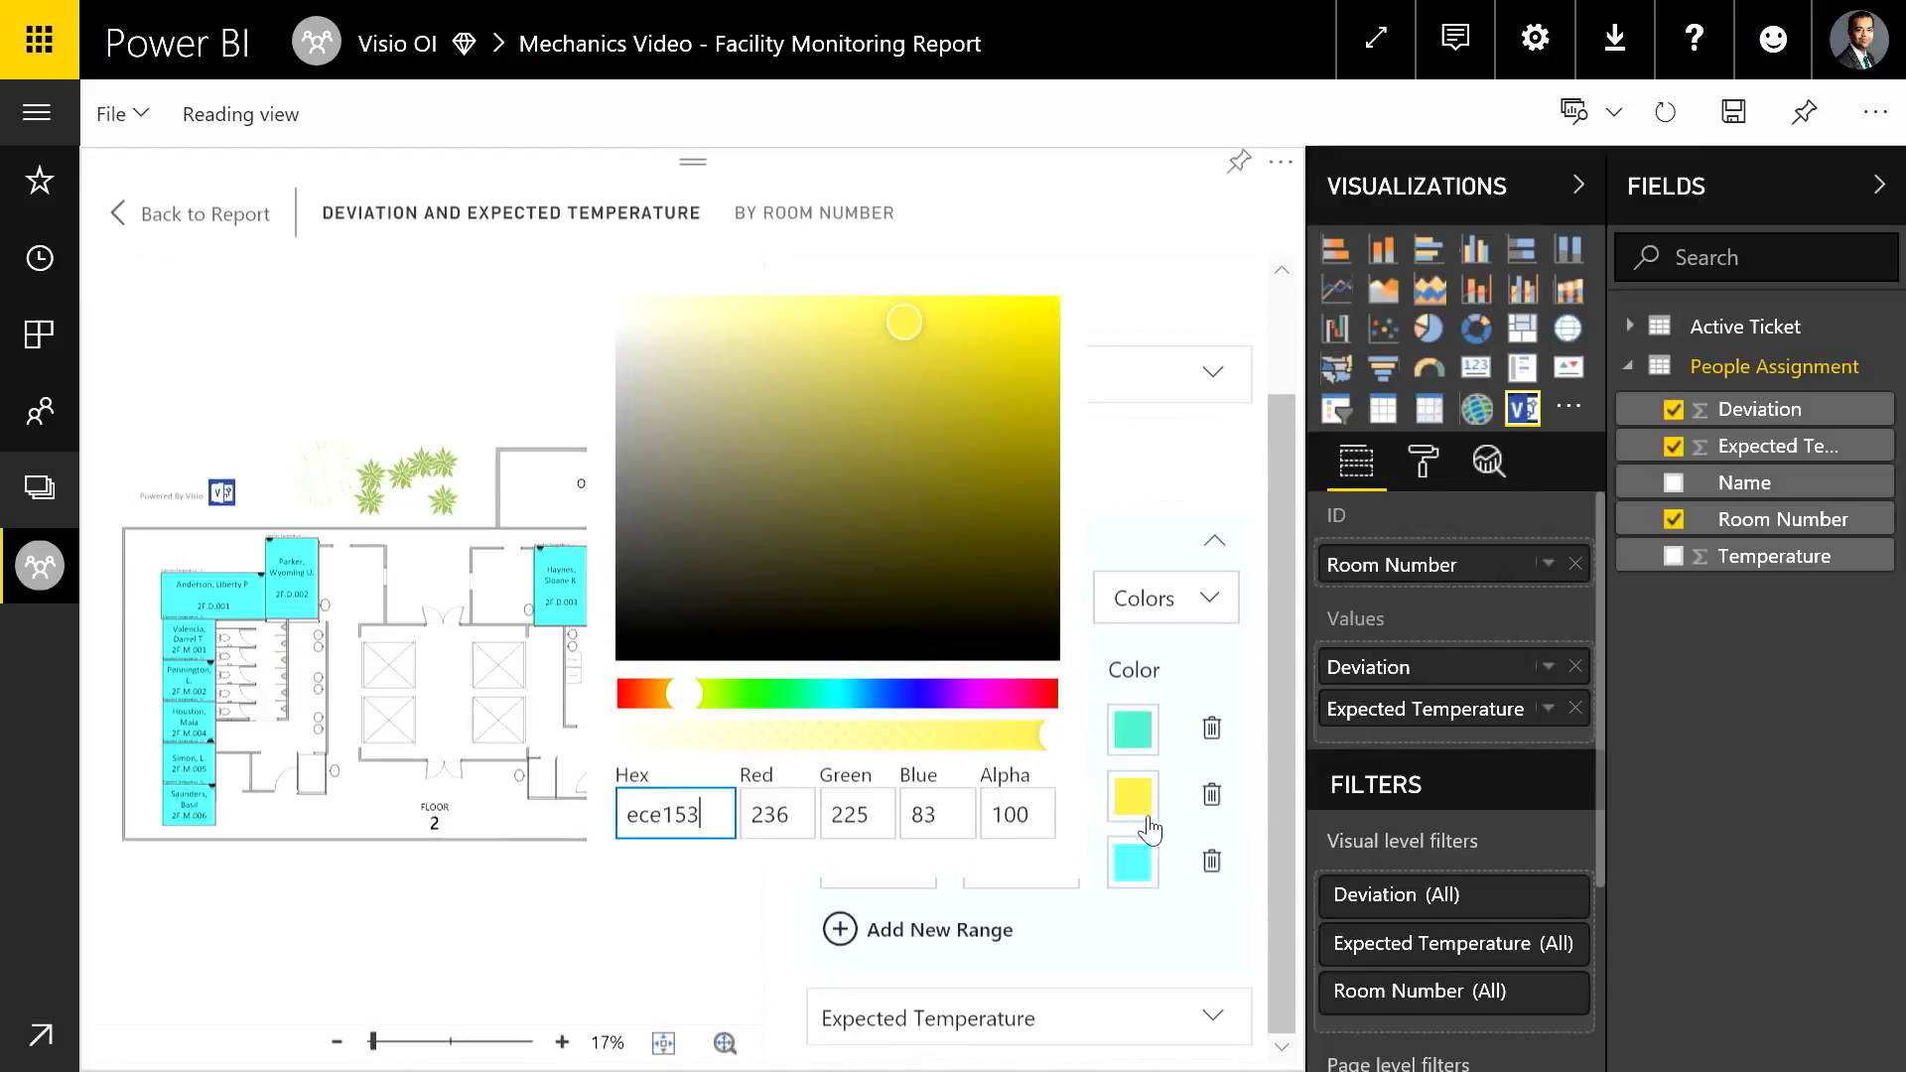
click(1133, 794)
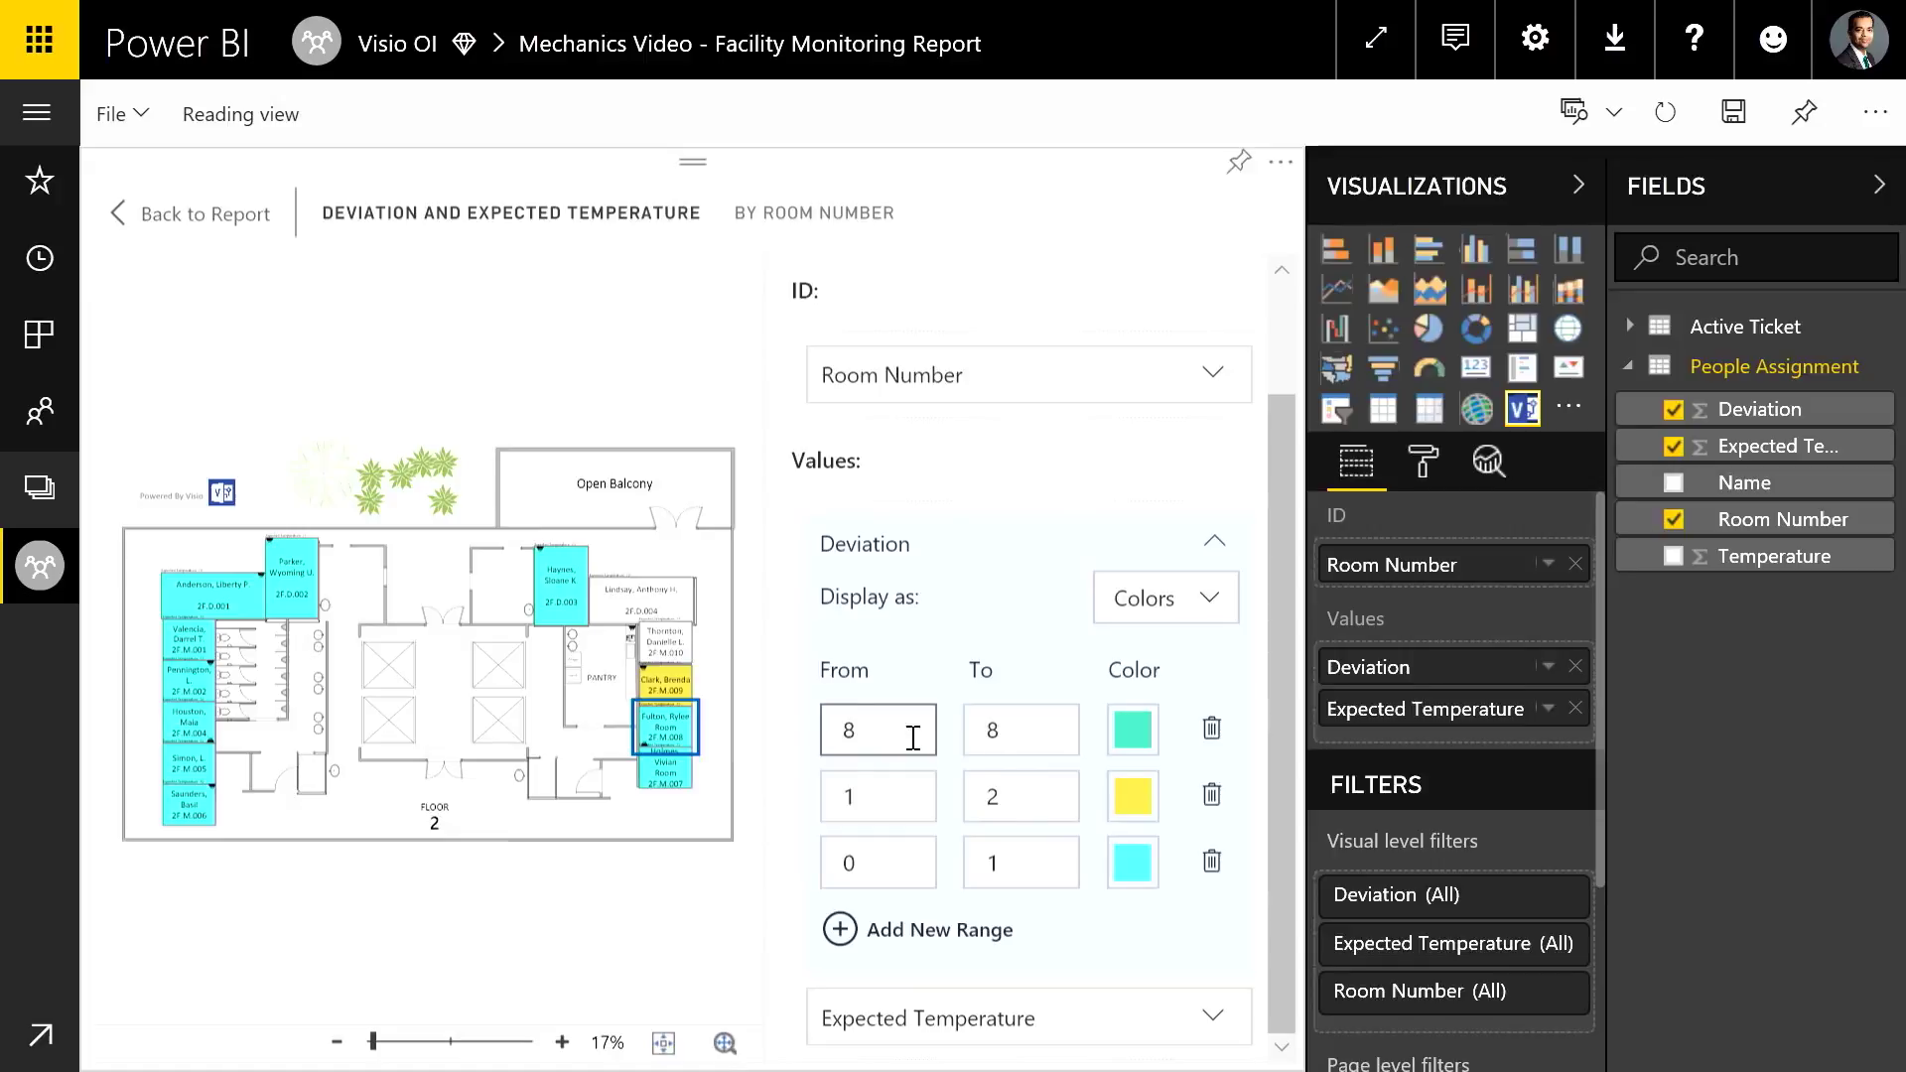
Set the remaining Deviation range to 2–4 and colour it red
click(858, 745)
text(2)
key(Tab)
text(4)
click(1125, 742)
drag(840, 707, 570, 703)
click(1028, 599)
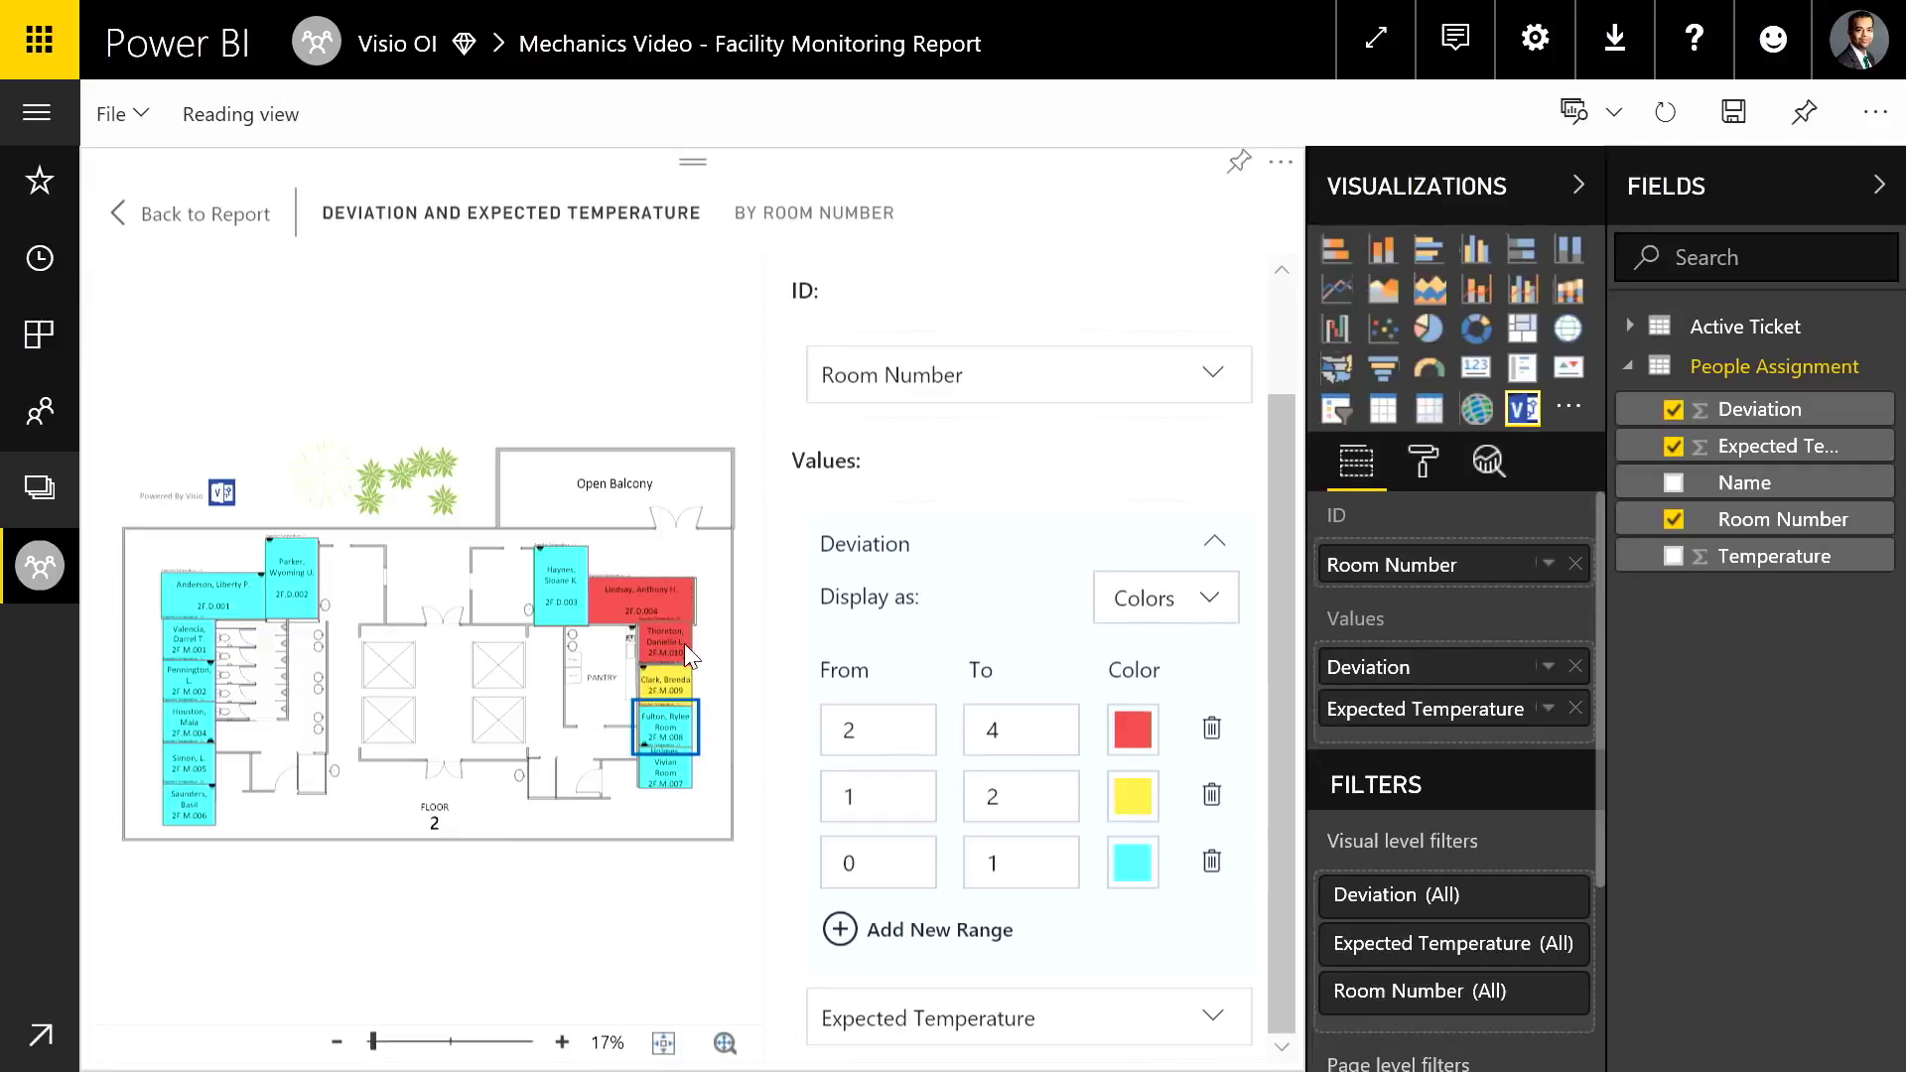
Exit focus mode with Back to Report to see the whole Facility Monitoring page
click(203, 216)
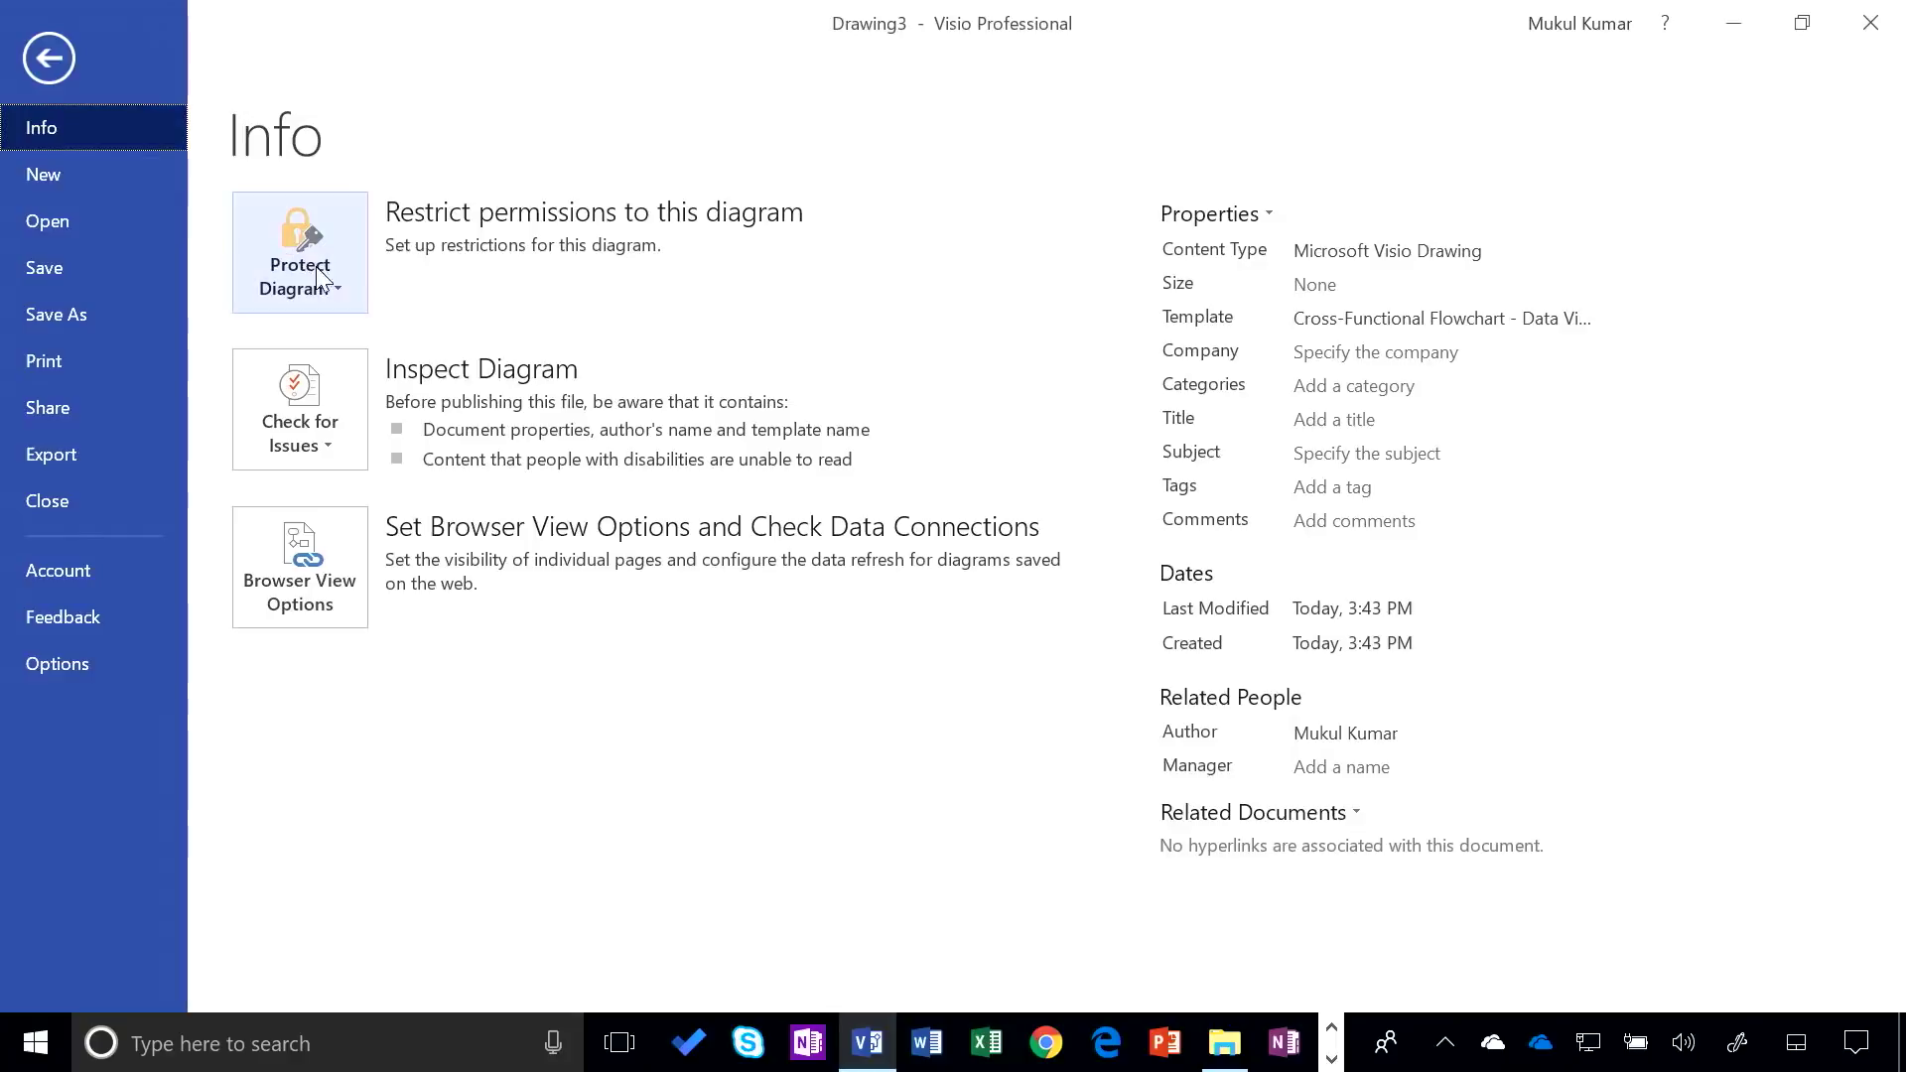
Preview the Cross-Functional Flowchart - Data Visualizer template under File > New and create a drawing from it
click(56, 176)
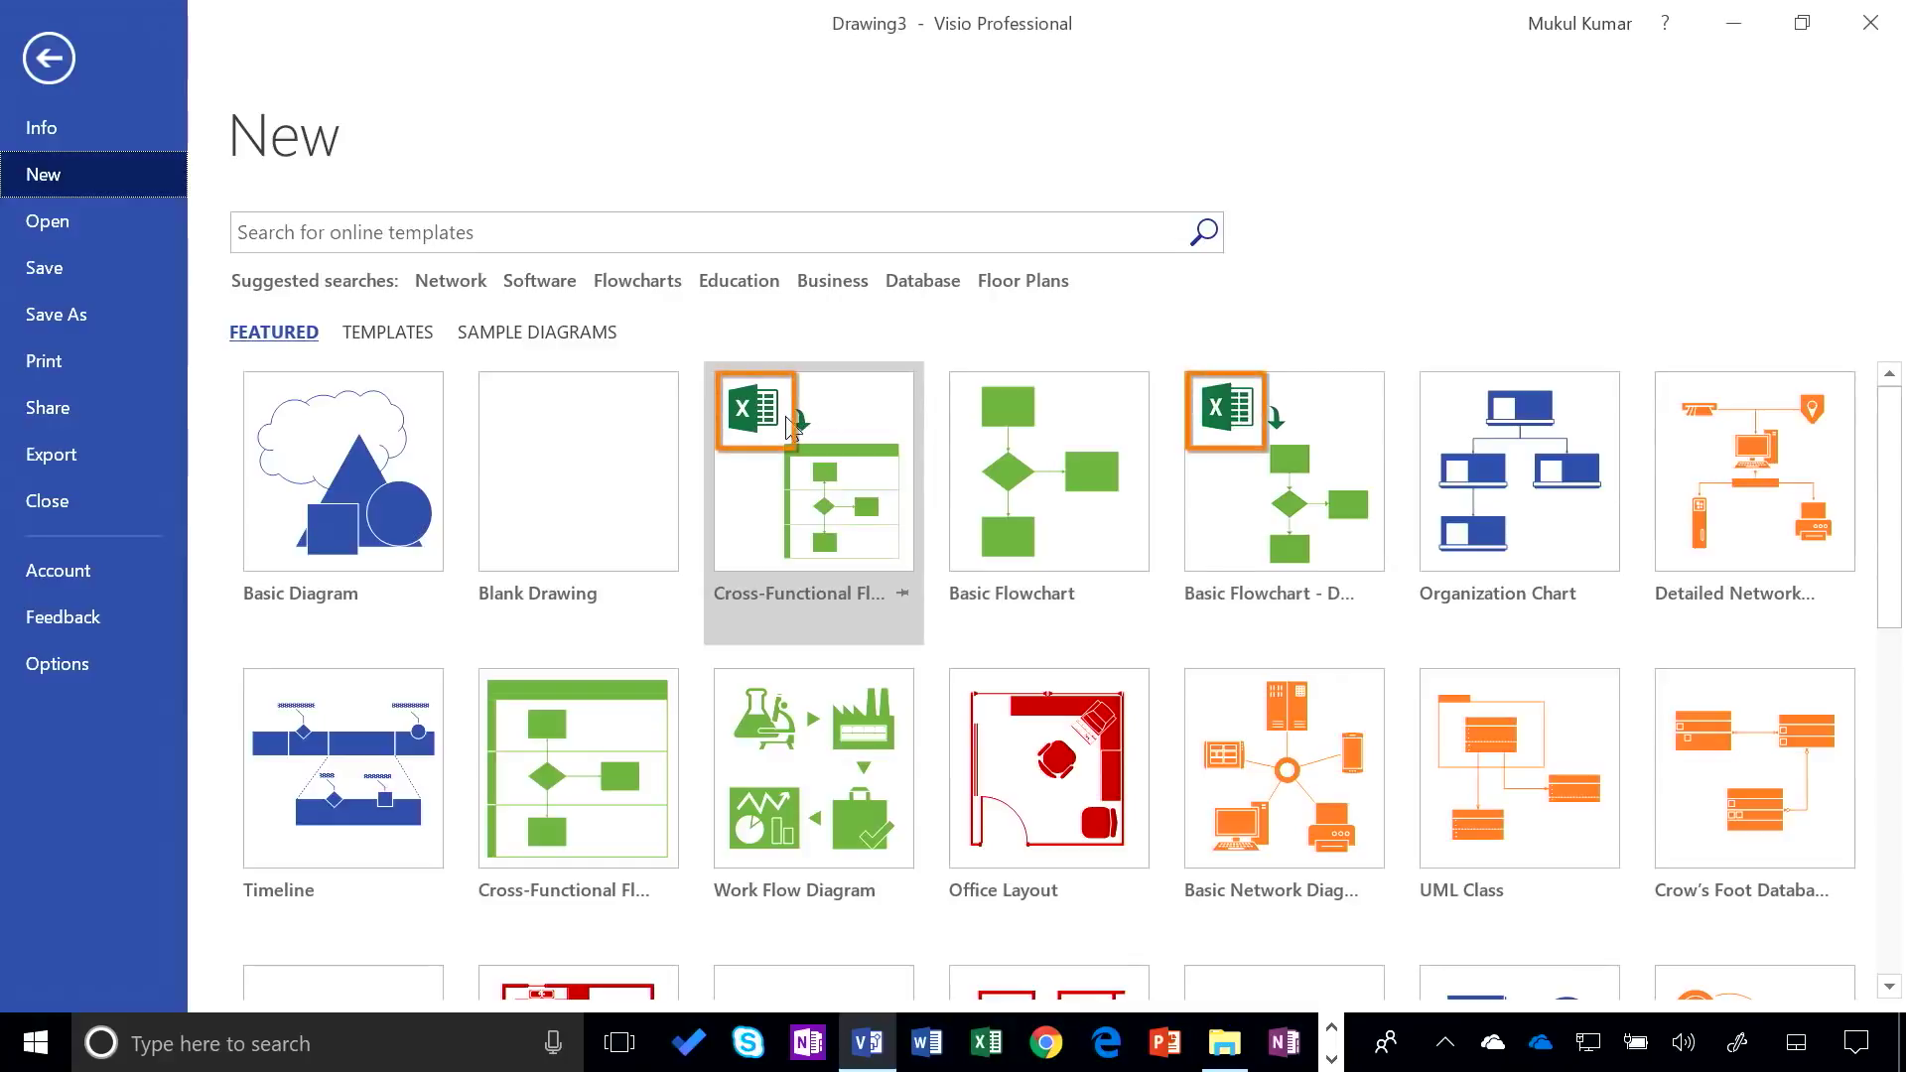
click(787, 459)
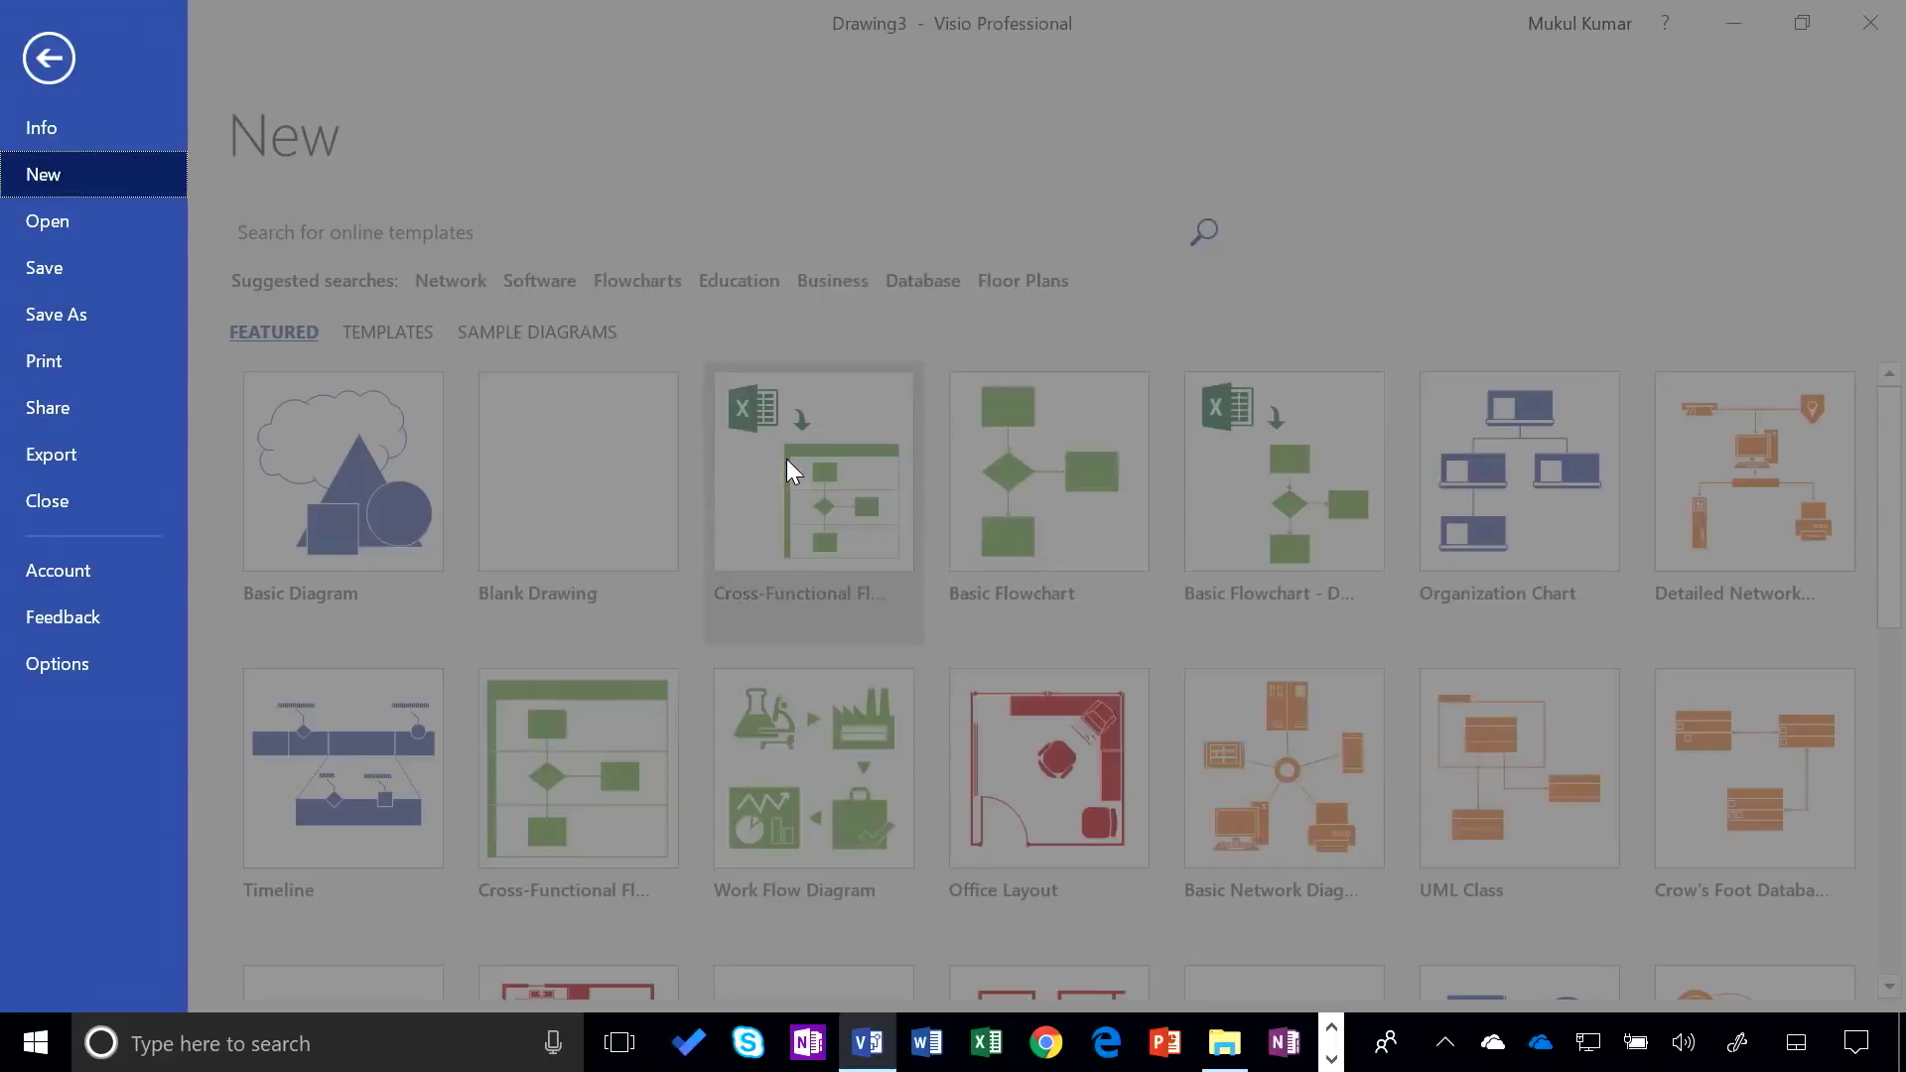
click(1194, 755)
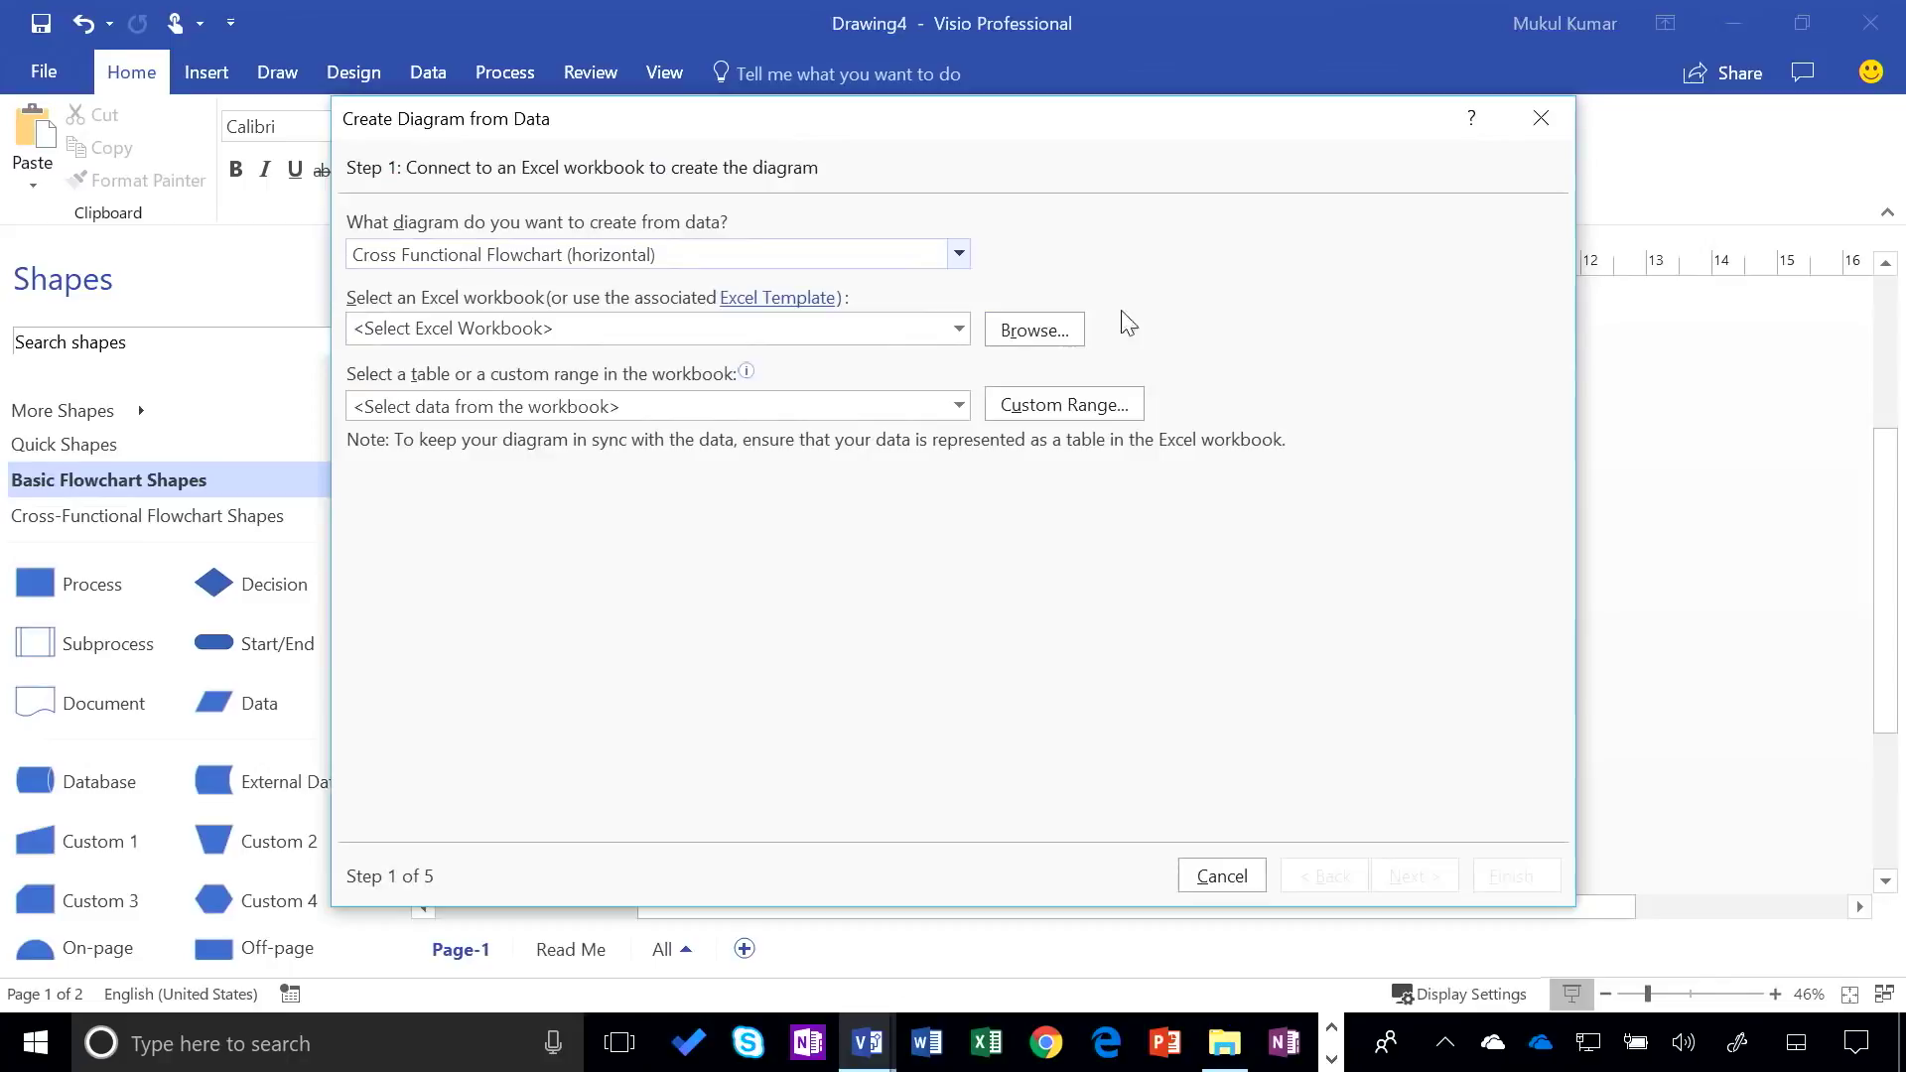
Select the Data Visualizer Demo File workbook from OneDrive's Mechanics > 4 - Data Visualizer folder
click(995, 335)
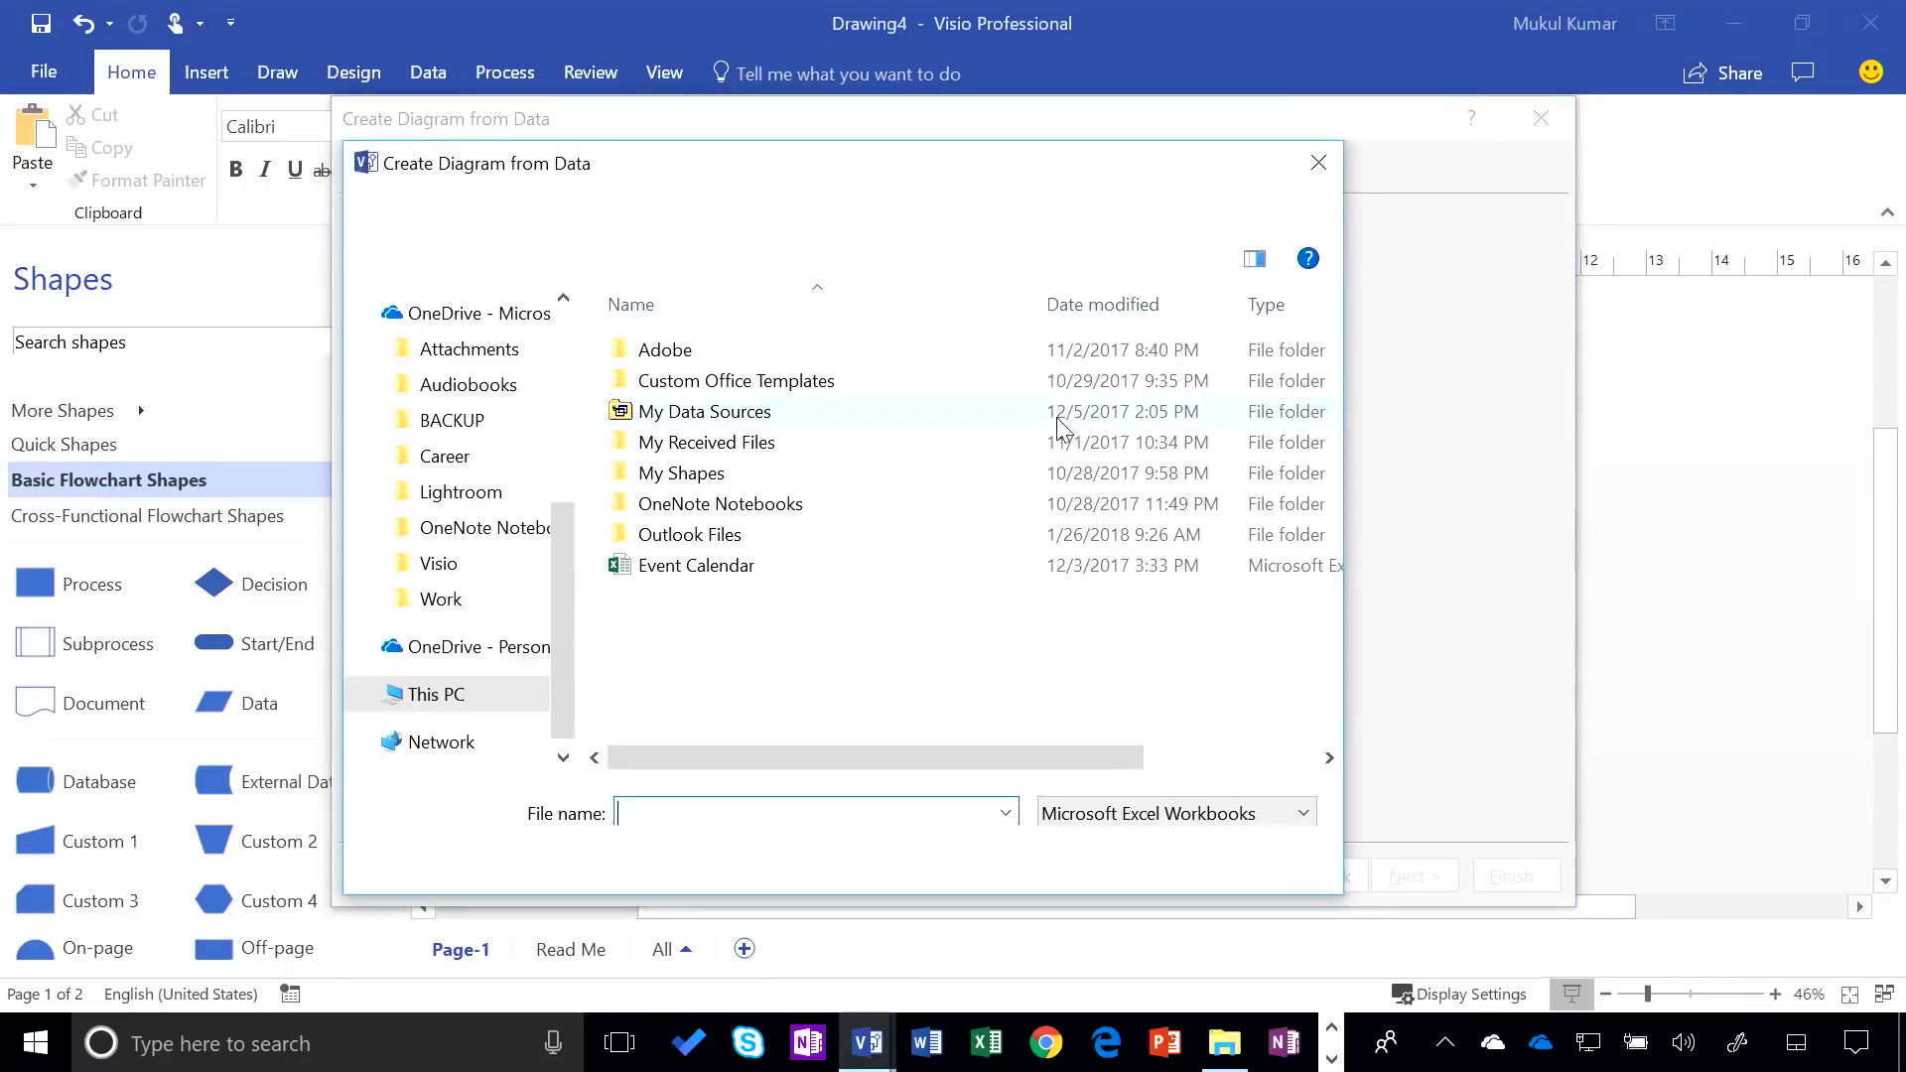
click(439, 563)
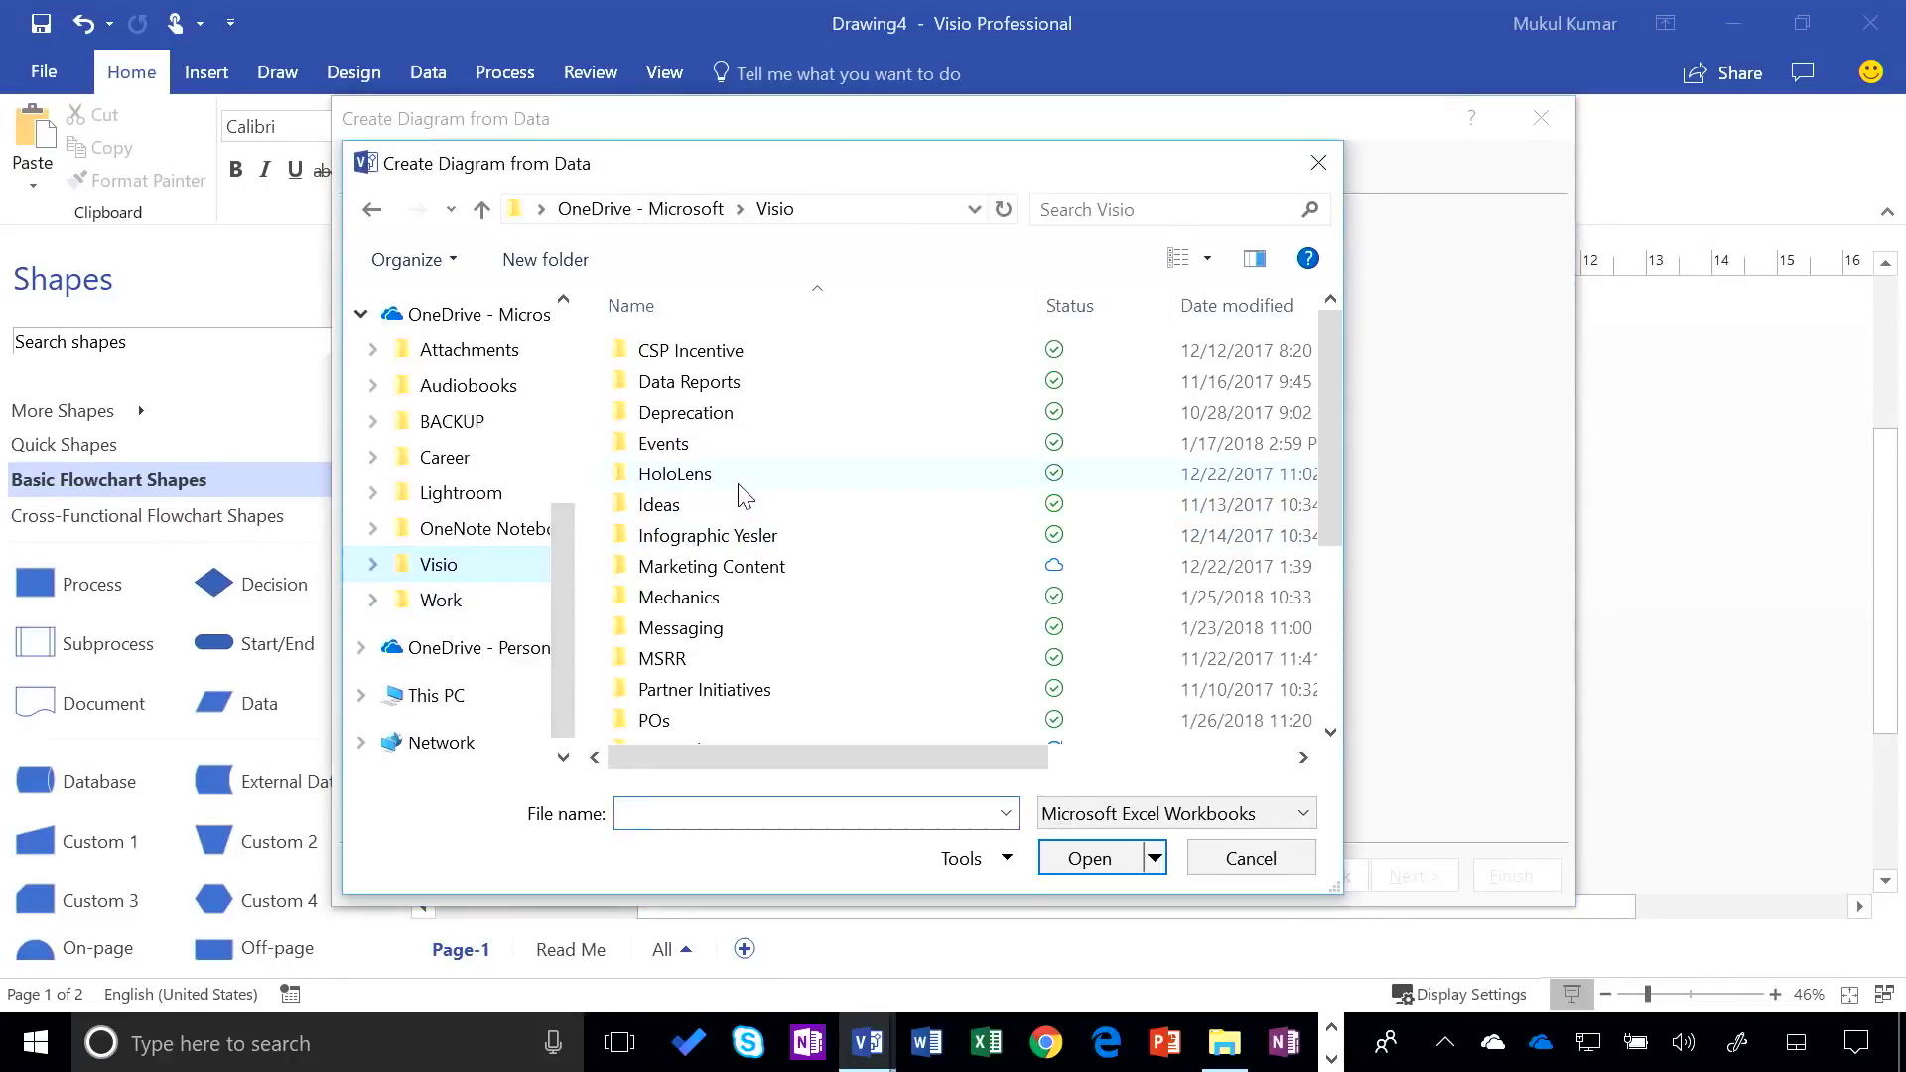
double_click(709, 600)
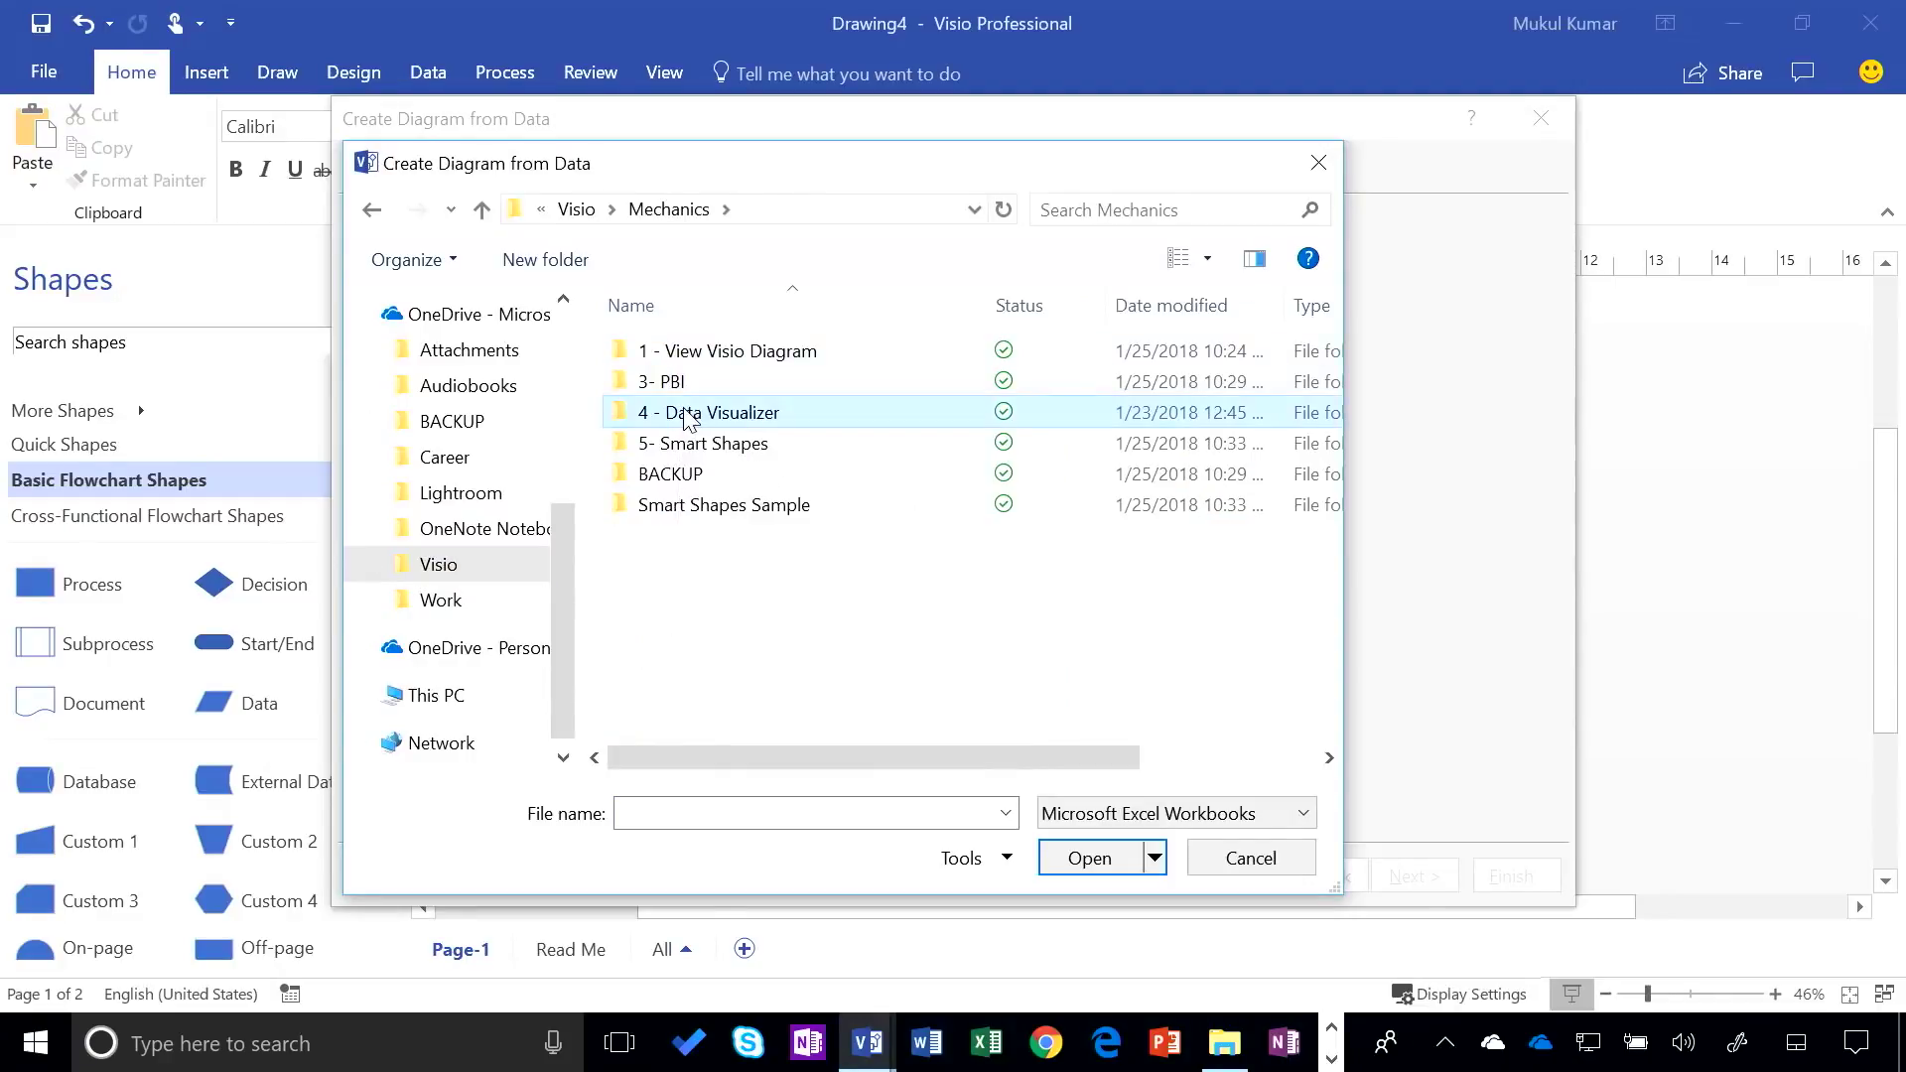
double_click(727, 412)
double_click(711, 353)
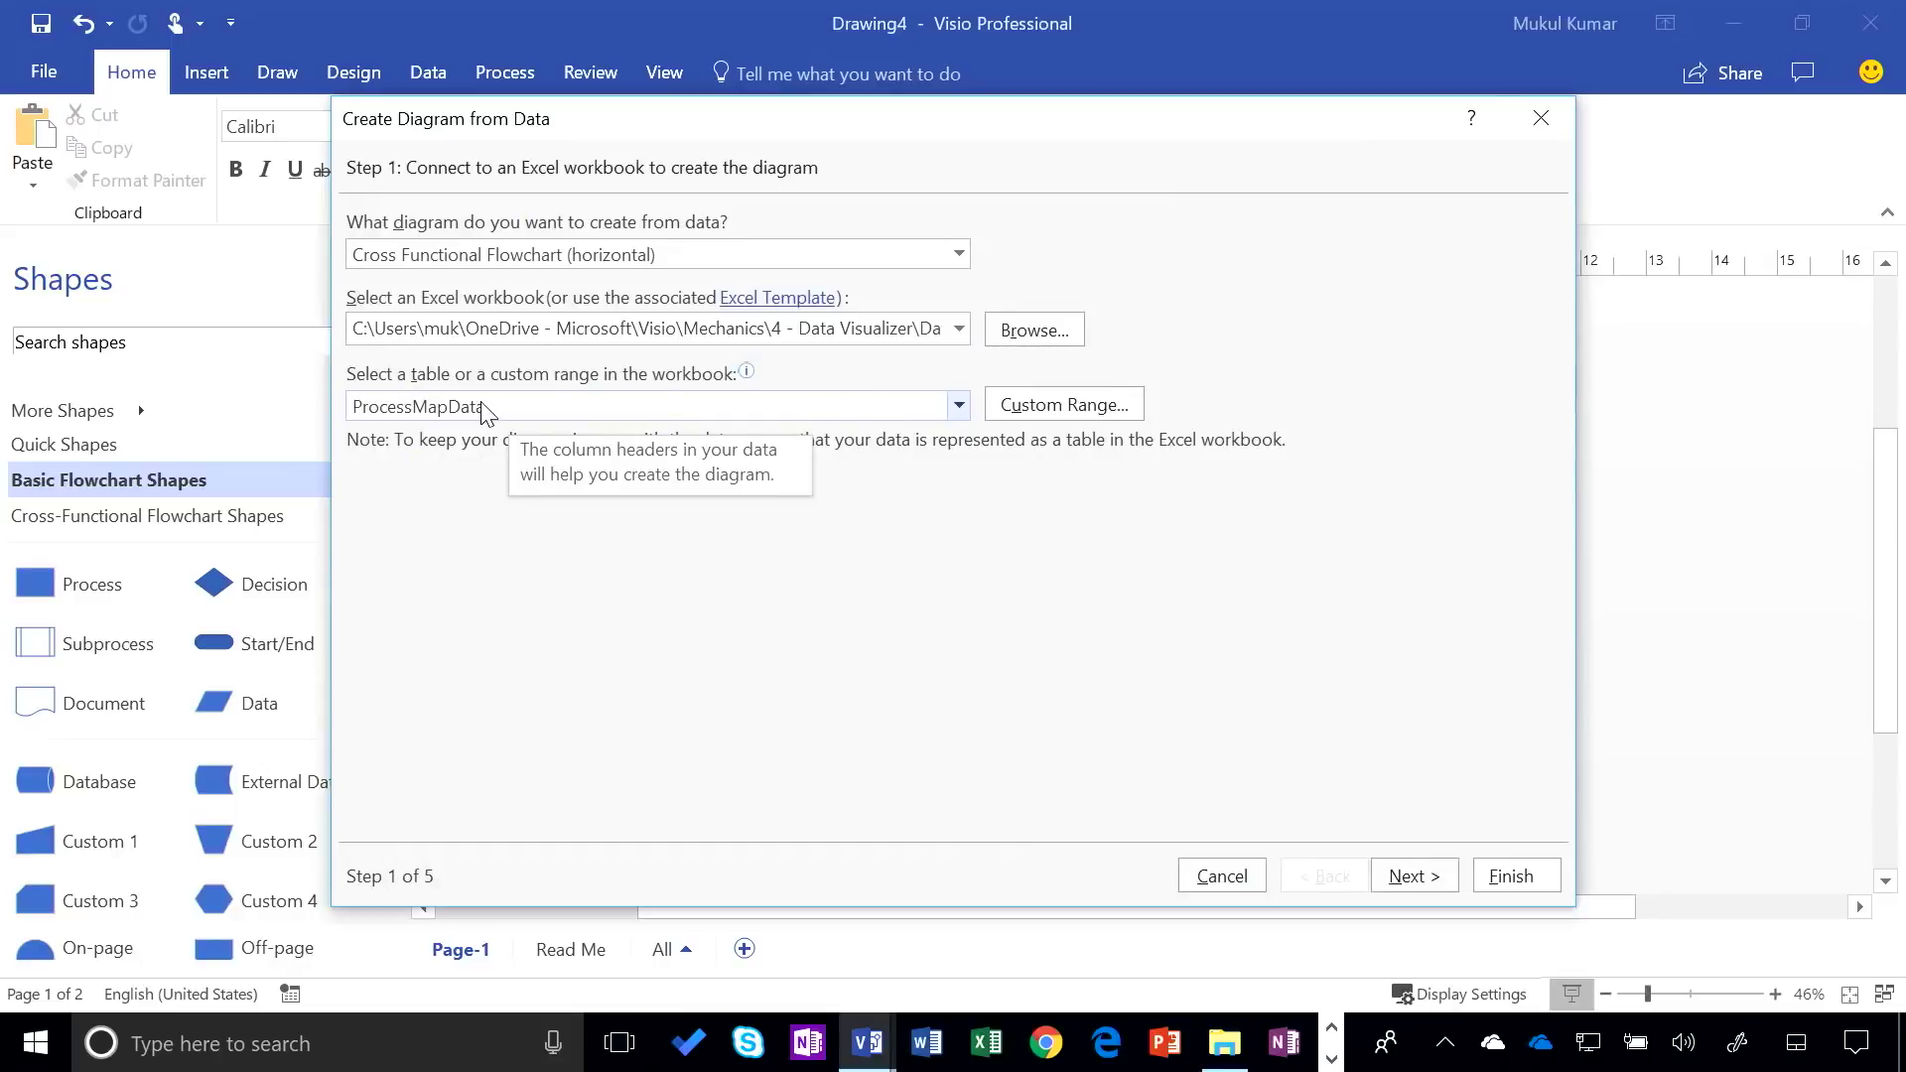
Use the ProcessMapData table, accept the default column mappings, and finish building the flowchart
click(622, 409)
click(1018, 546)
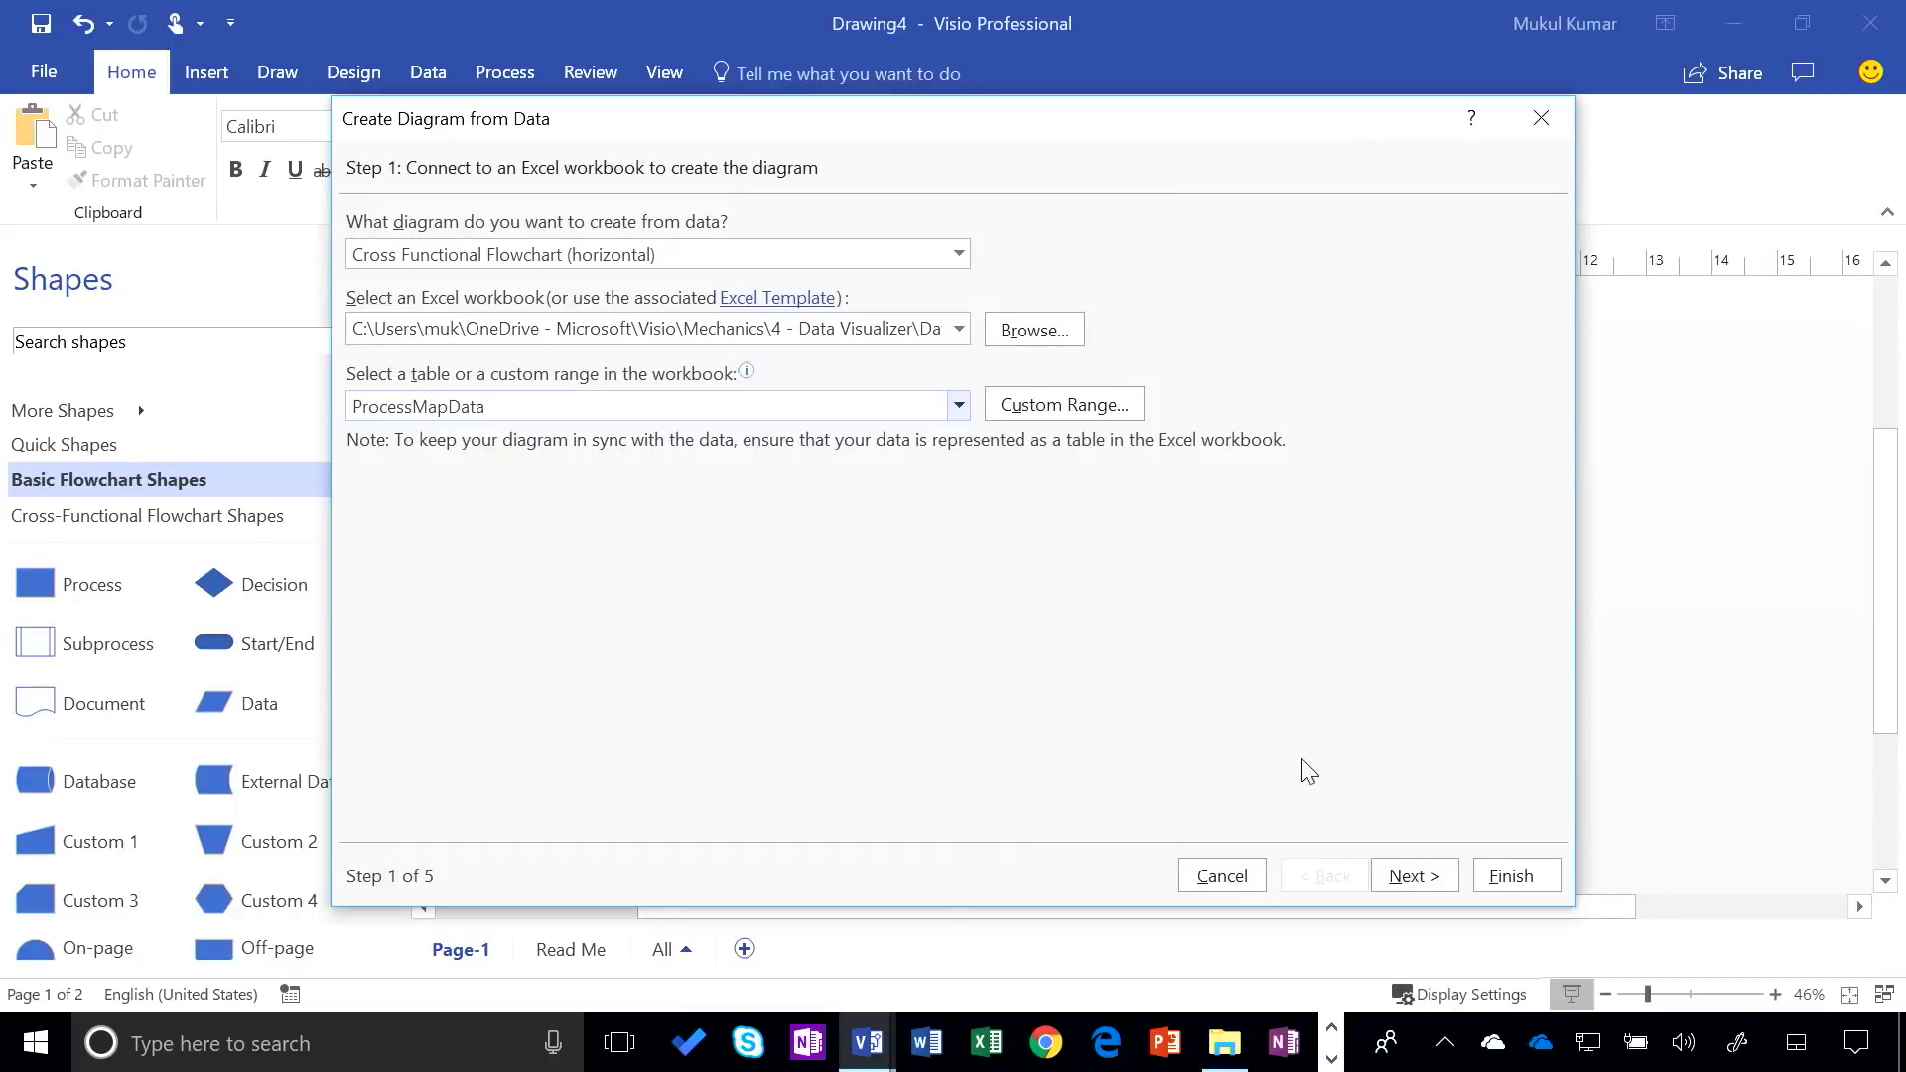
click(1417, 874)
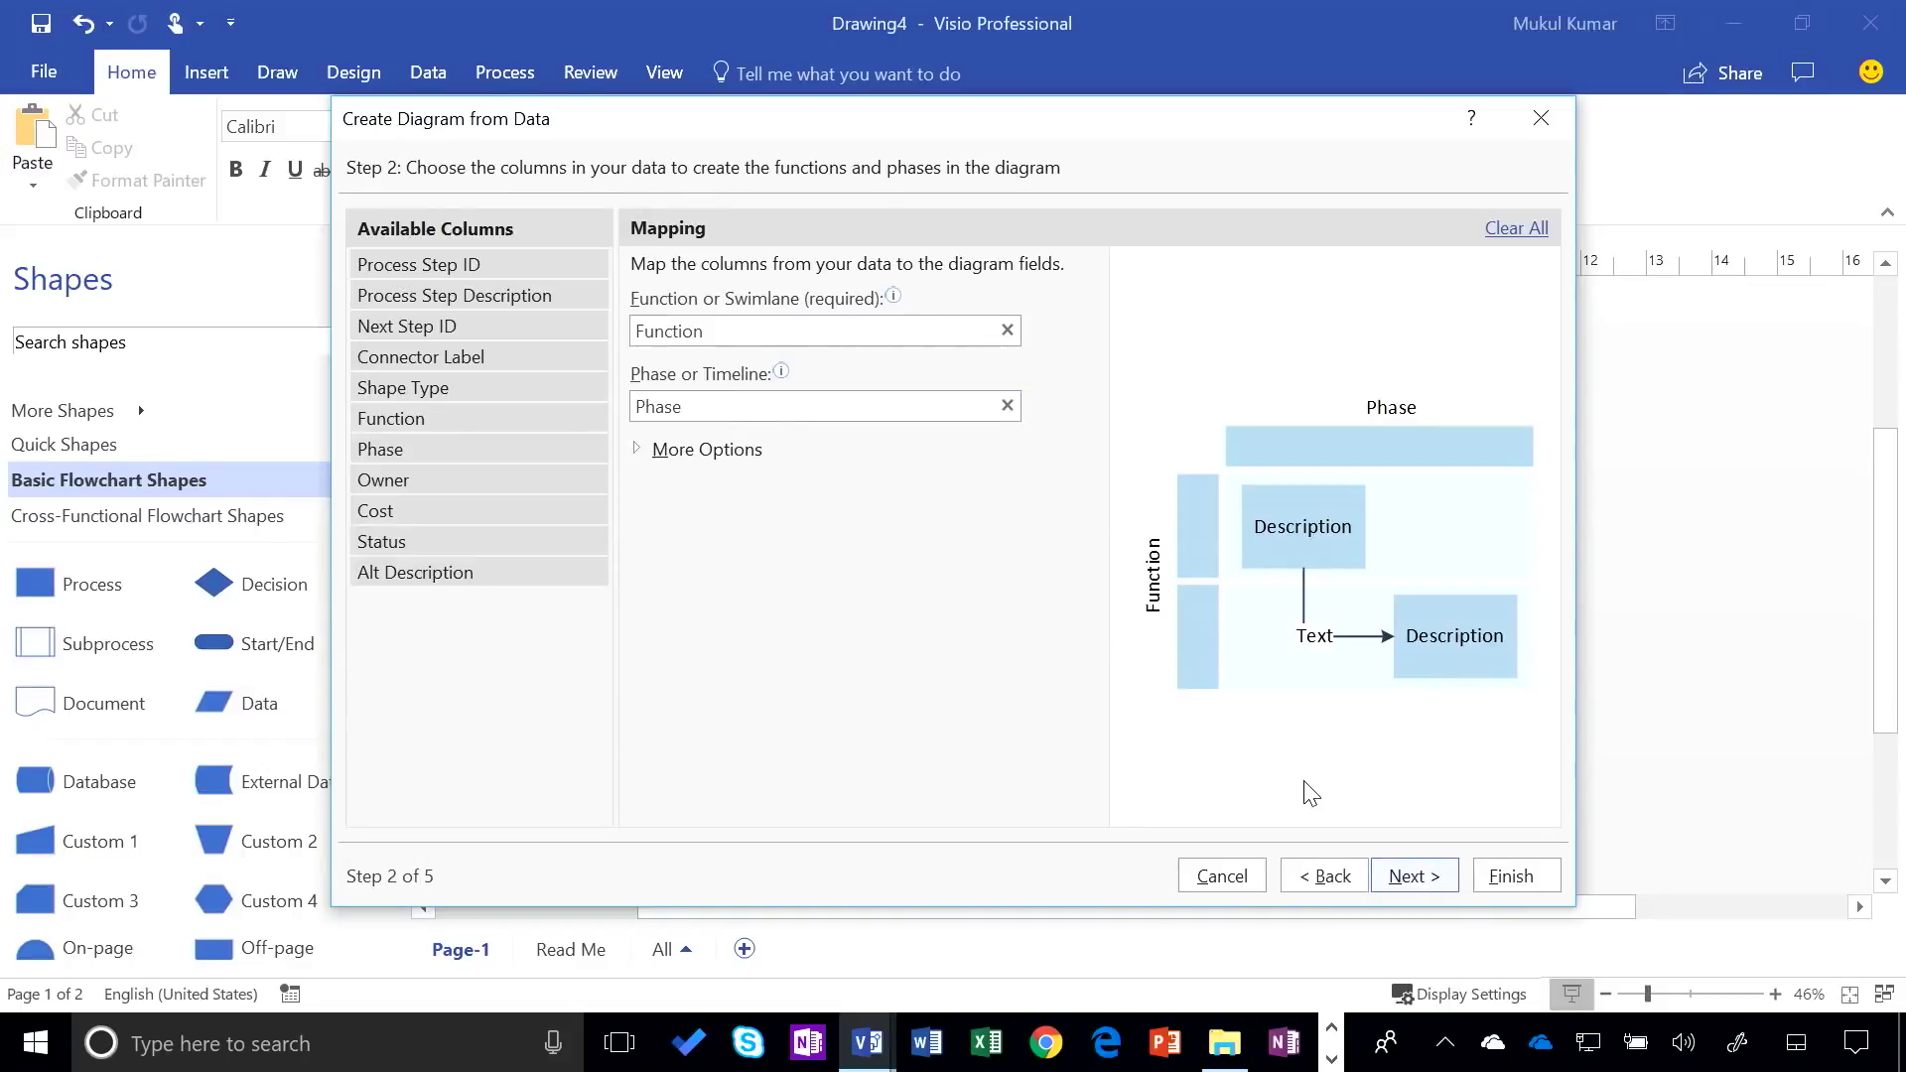
click(1412, 875)
click(1425, 878)
click(1440, 878)
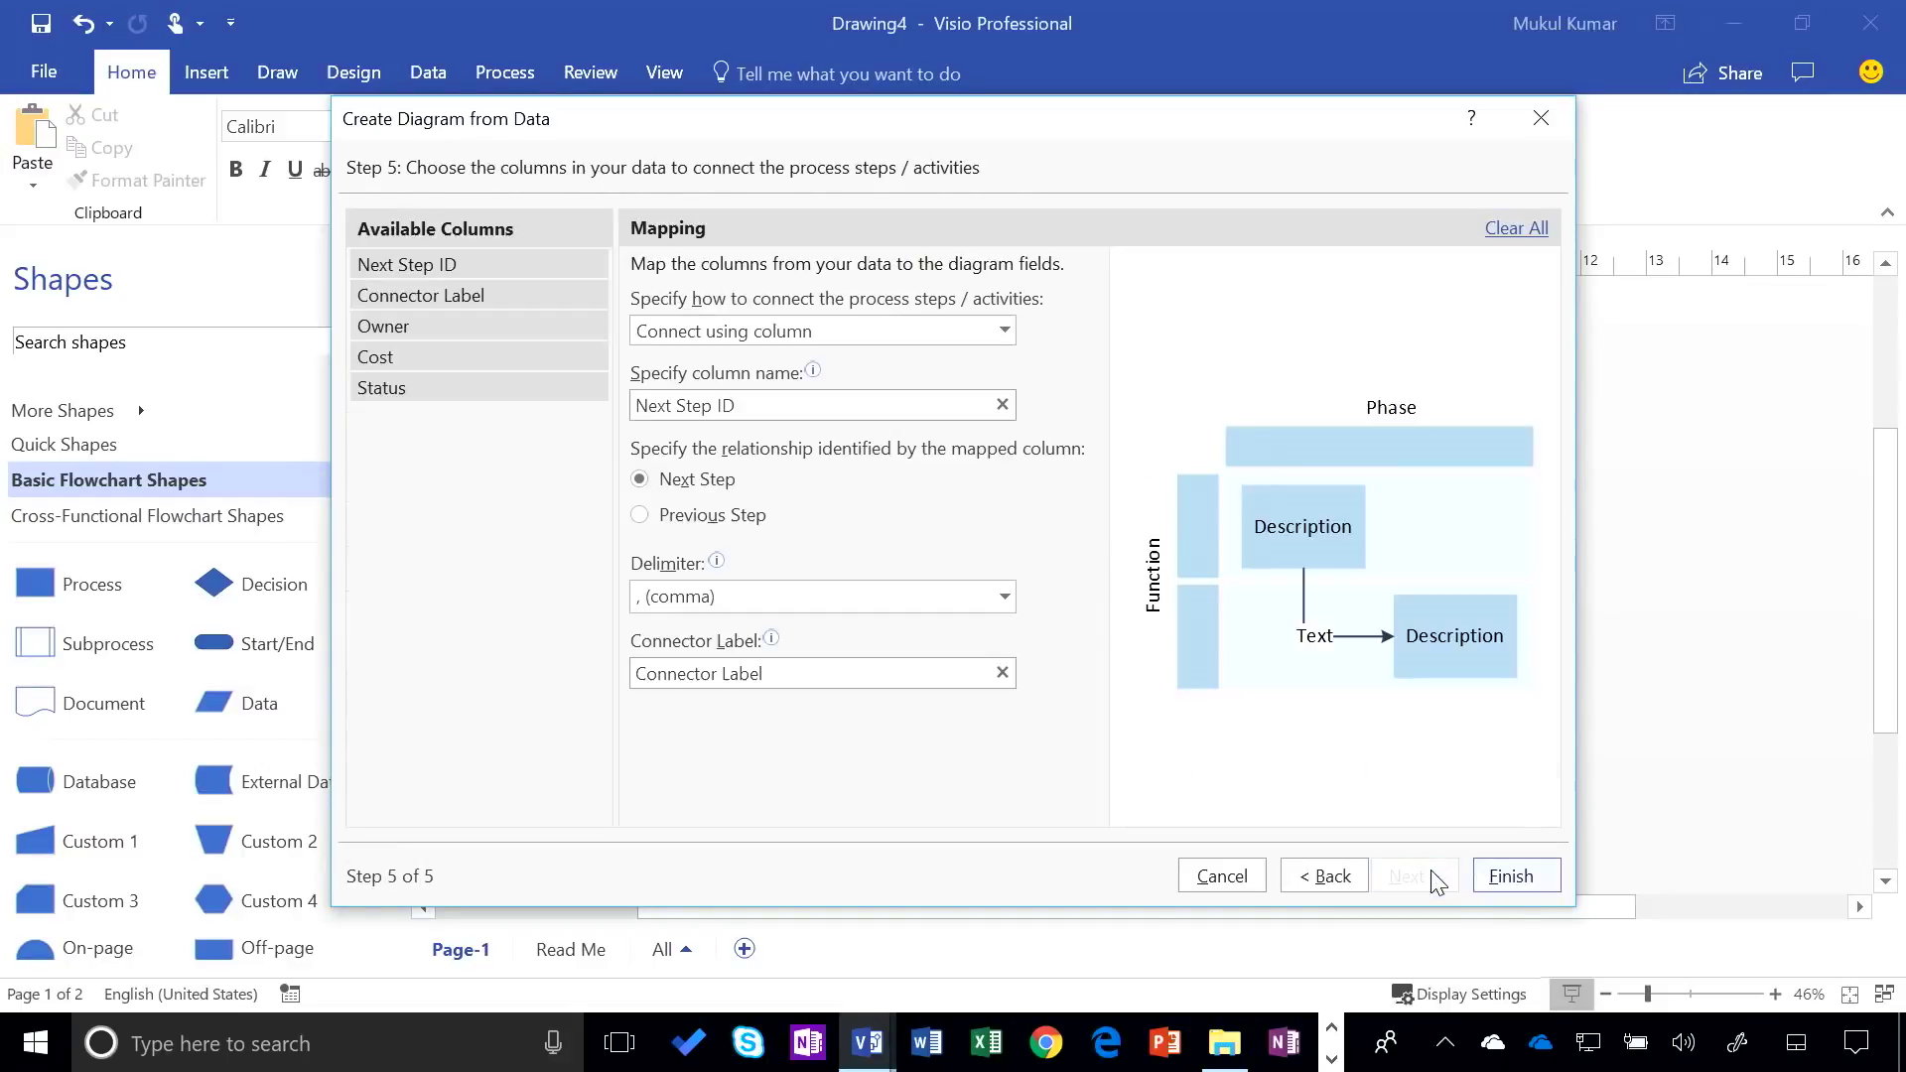
click(1511, 876)
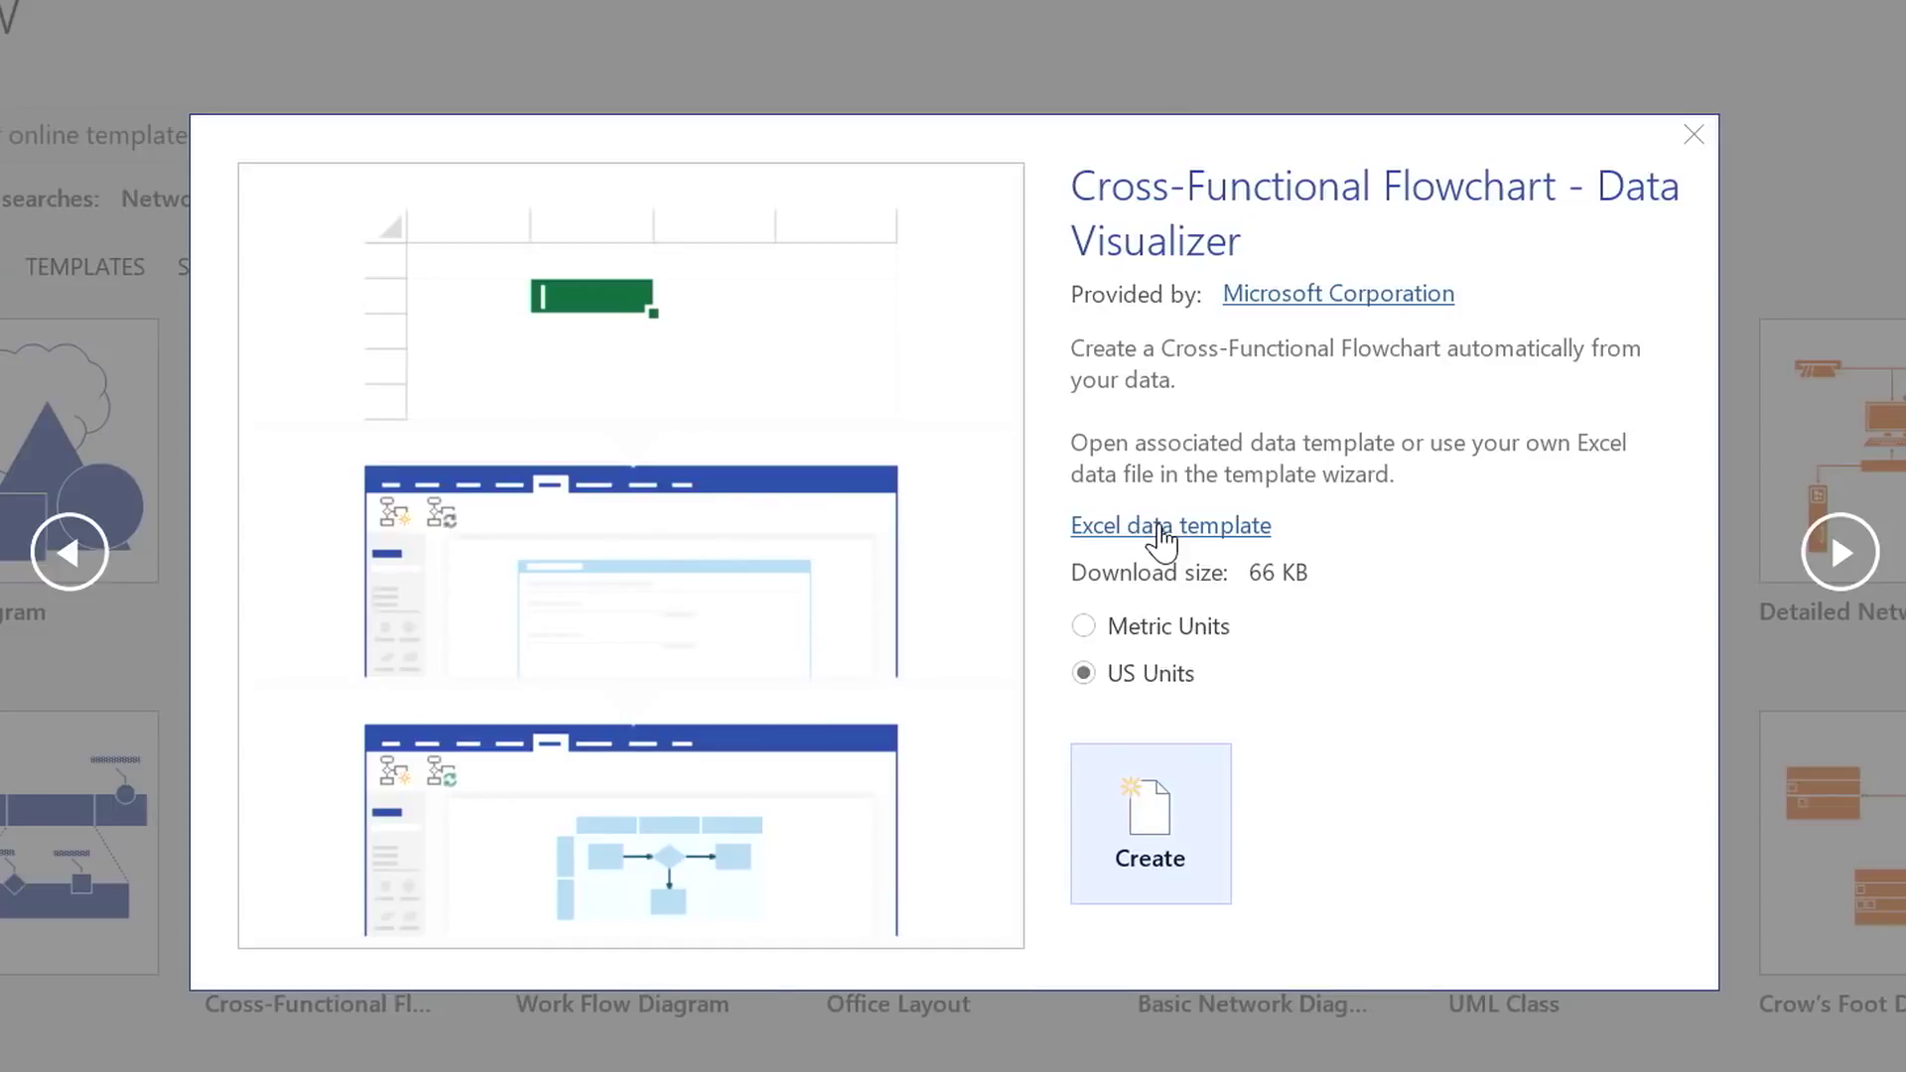
Open the CFF_DataVisualizerProcessMap1 Excel data template from the Cross-Functional Flowchart preview
click(1206, 541)
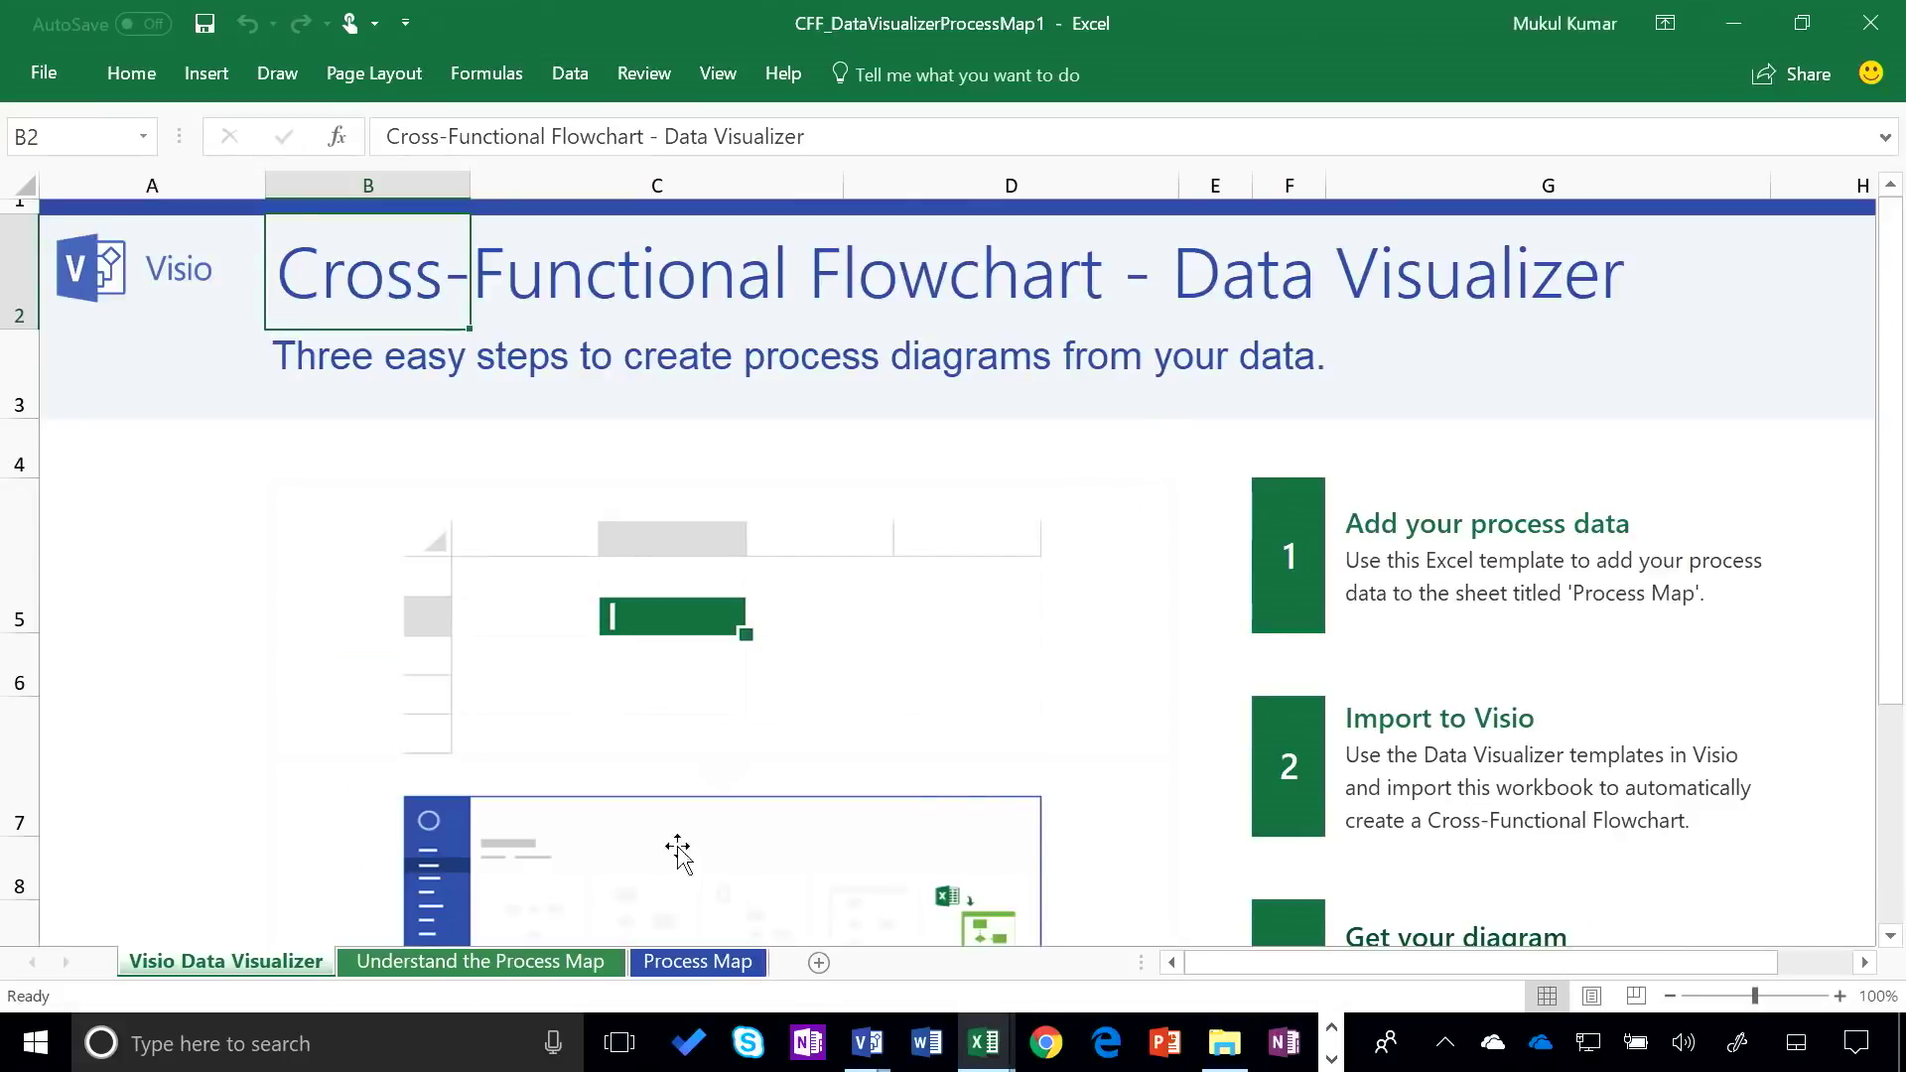
View the Understand the Process Map sheet explaining each data column with the sample table
click(511, 963)
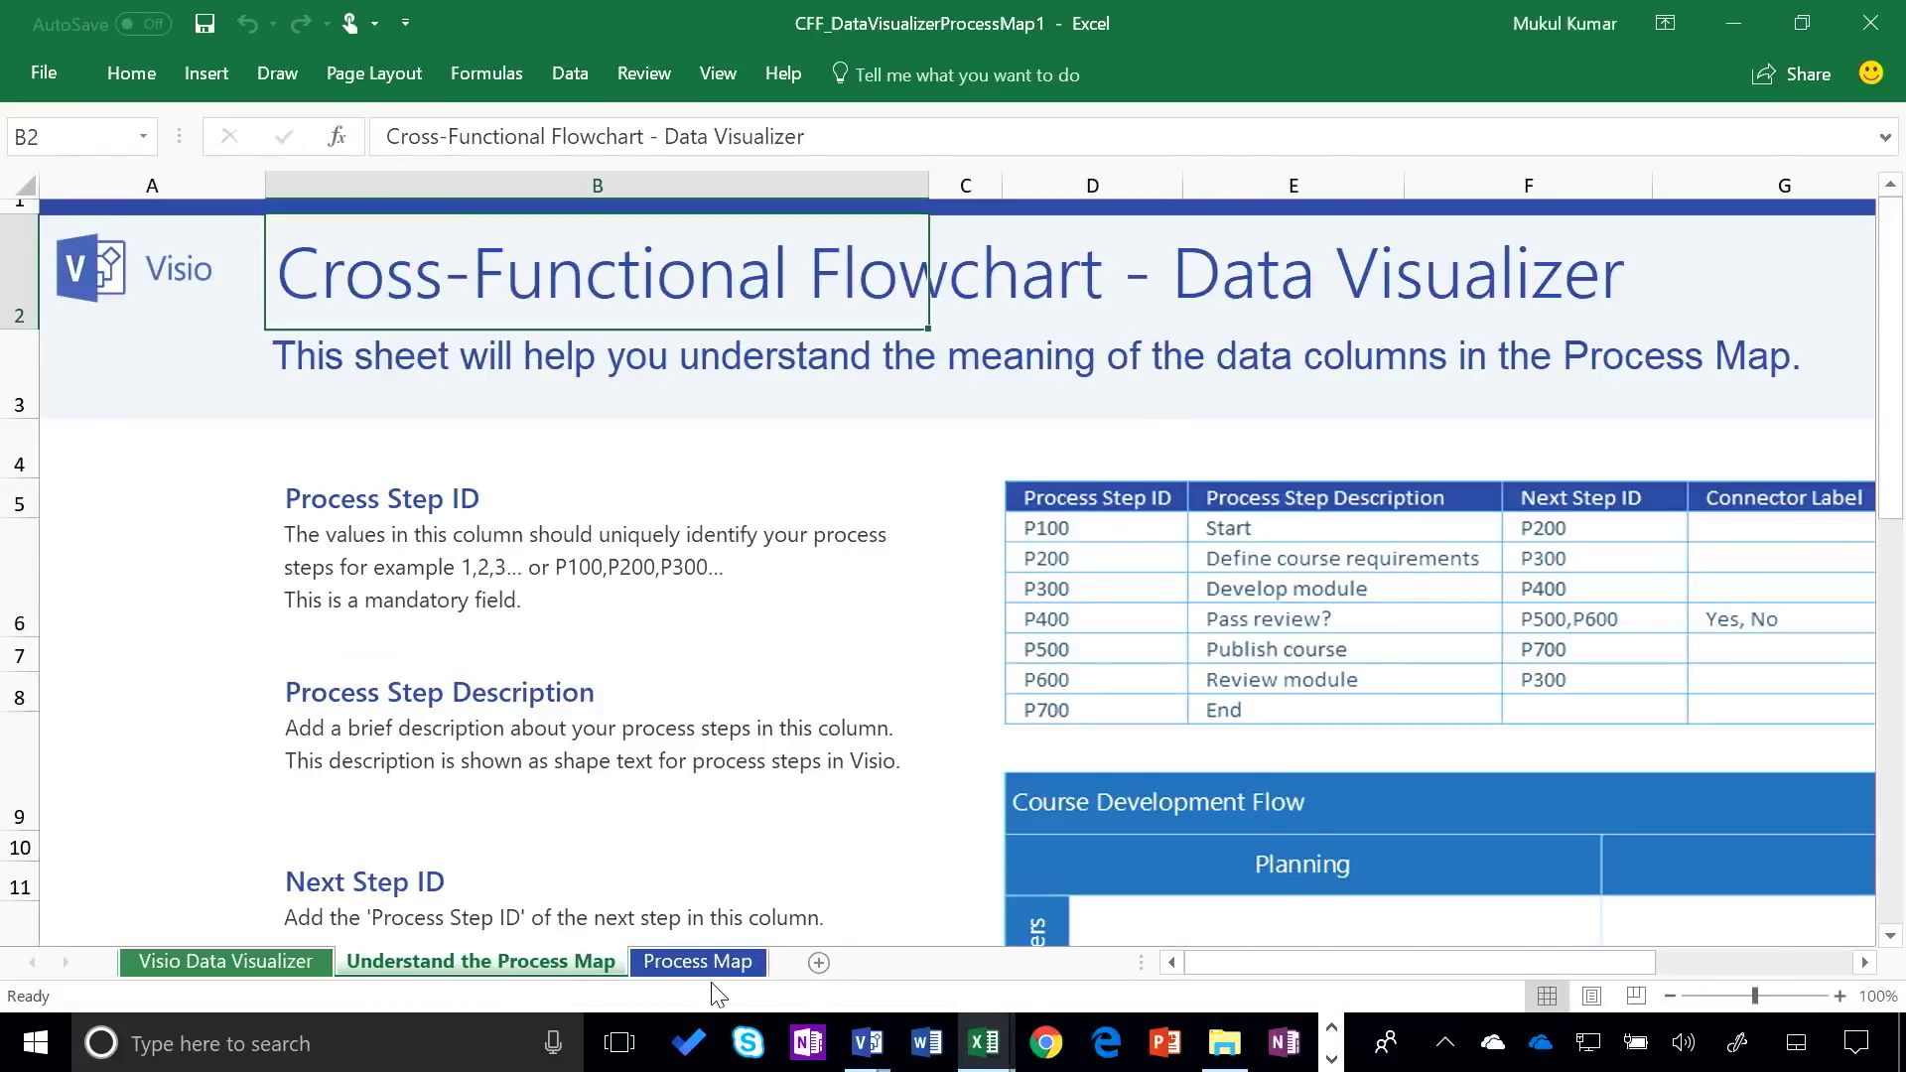